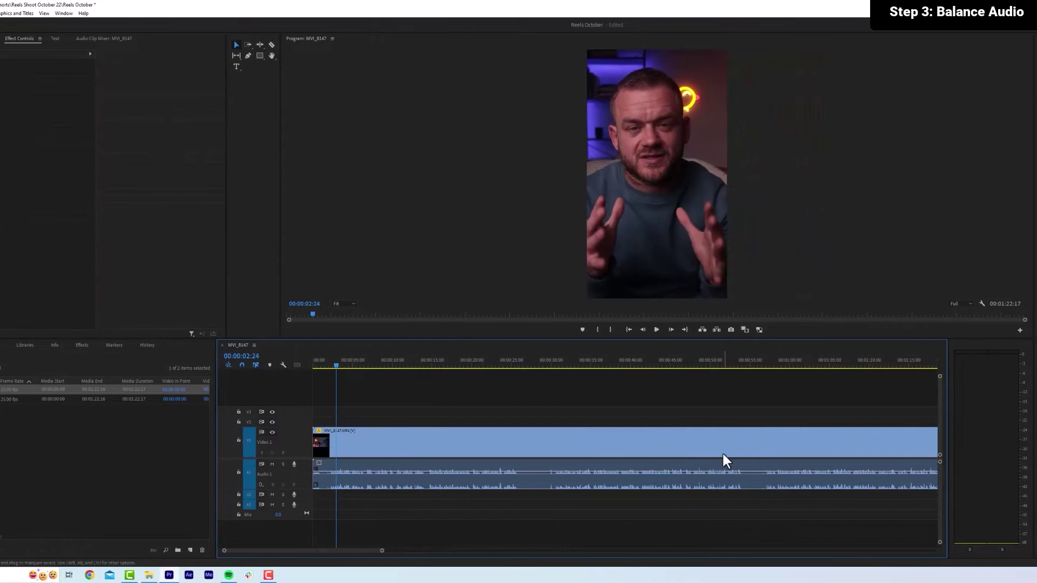
Raise the audio gain of the MVI_8147 clip in two passes.
click(767, 267)
key(Return)
right_click(482, 440)
click(521, 262)
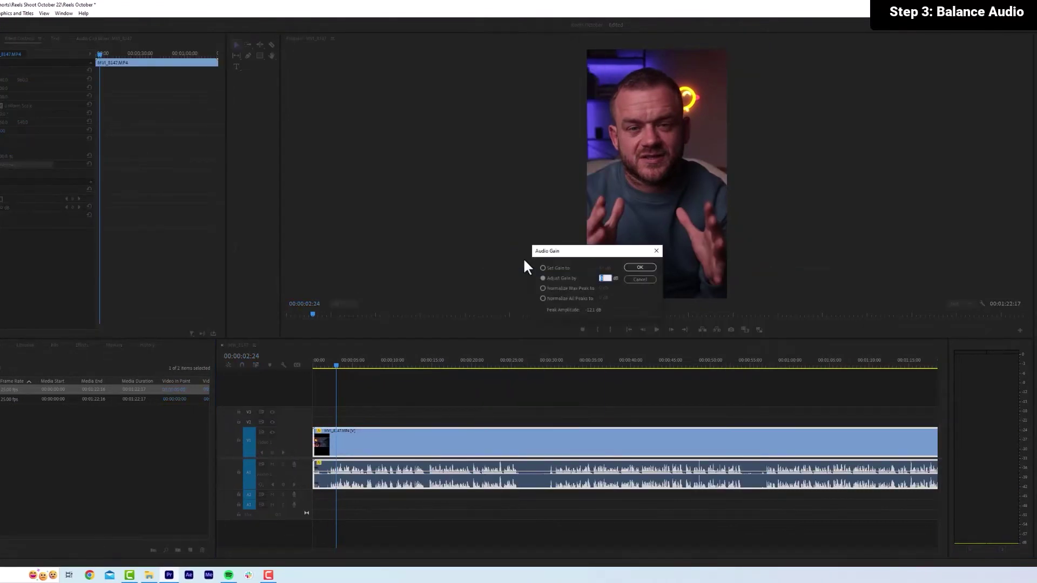
key(Return)
Enlarge the Audio 1 track and play the clip to check its audio level.
drag(303, 489, 302, 521)
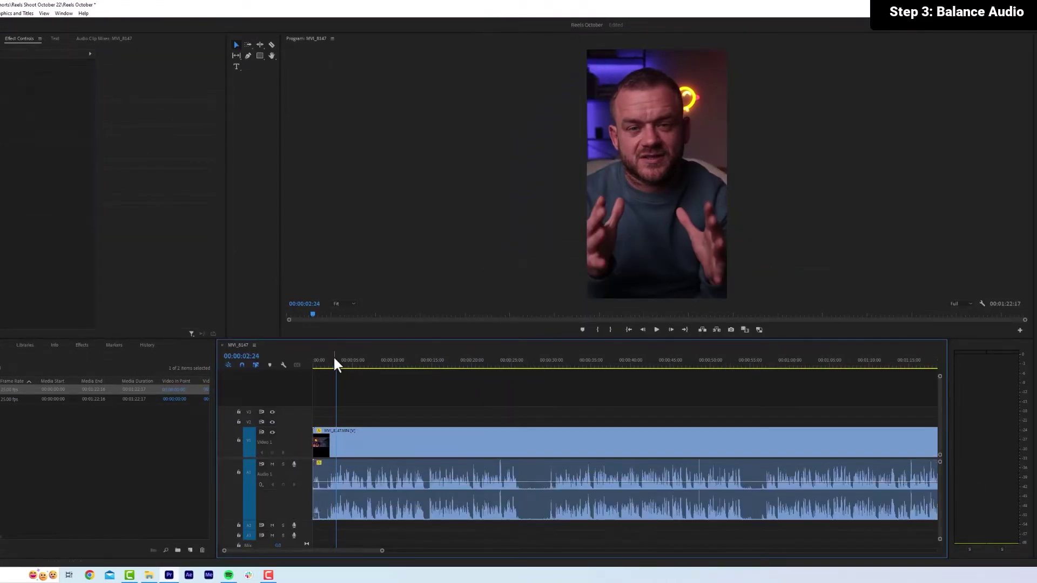
key(space)
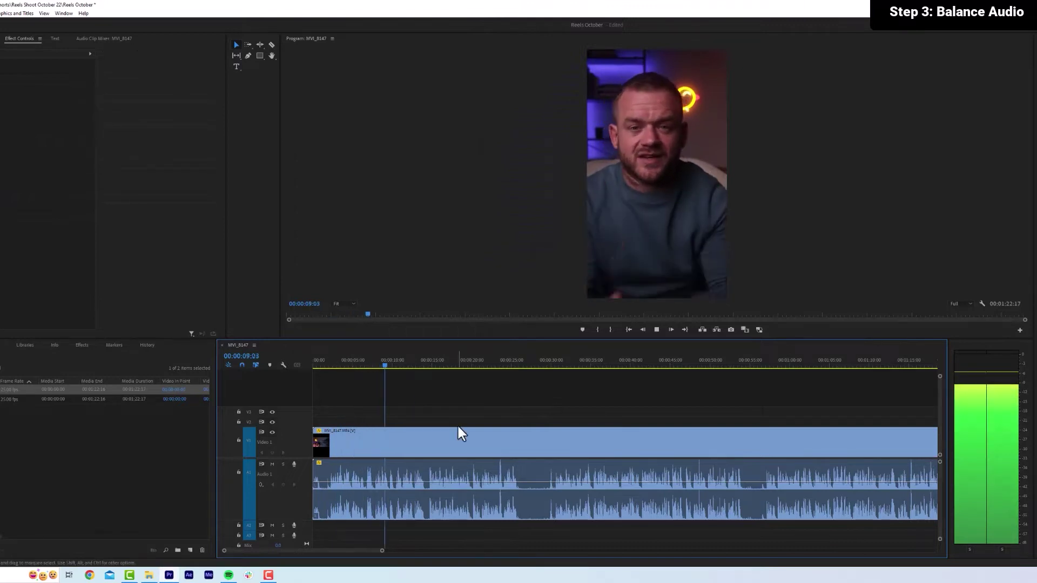
drag(380, 365, 389, 365)
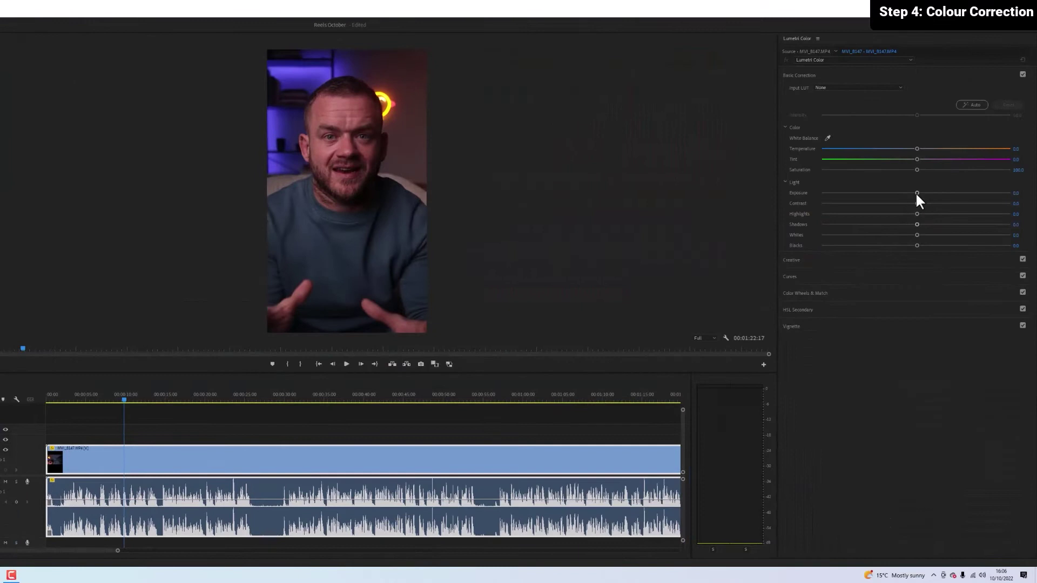
Brighten the clip by raising its exposure, and correct its colour with a cooler temperature and a slightly greener tint.
drag(916, 193, 938, 193)
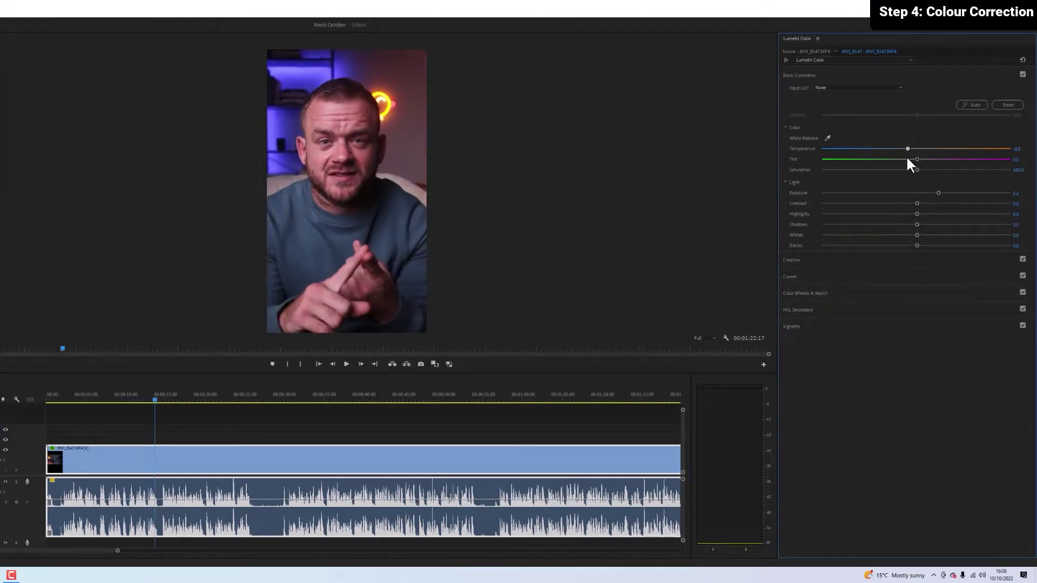
drag(1016, 148, 1034, 143)
key(Return)
Cut out the pause at about 4 seconds in the sequence and close the gap.
click(61, 398)
drag(118, 550, 61, 549)
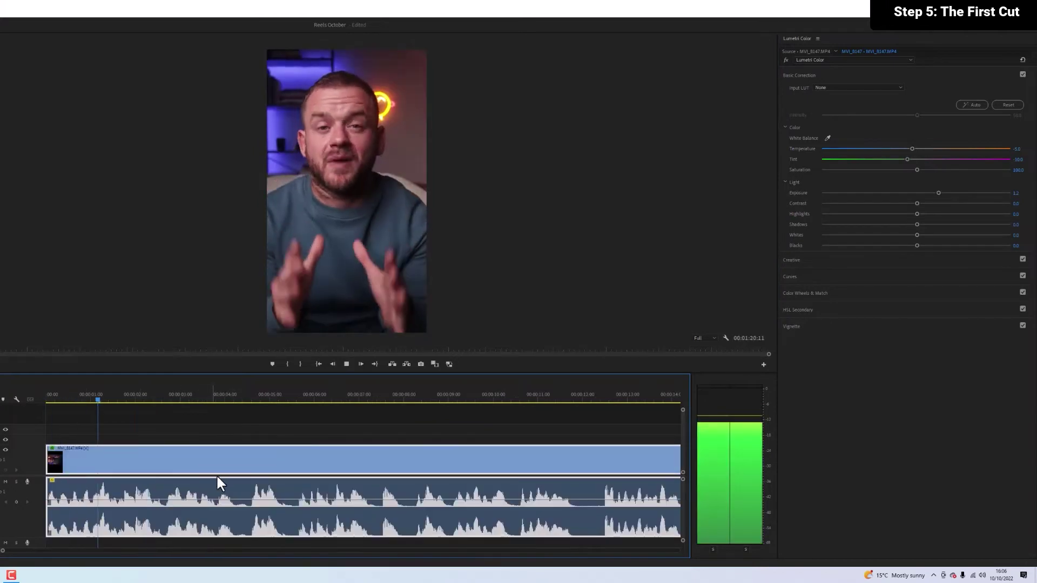
click(234, 400)
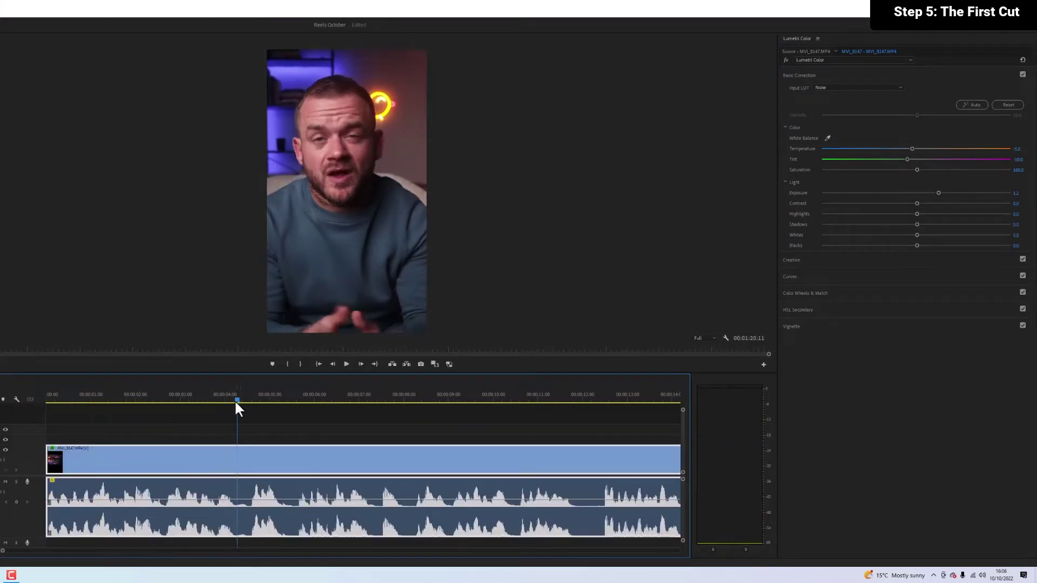
key(c)
click(236, 473)
click(250, 473)
click(243, 467)
key(shift+Delete)
Play on, cut out the pause at about 5 seconds and close the gap.
click(162, 399)
key(space)
key(space)
key(c)
click(267, 475)
click(283, 474)
click(275, 469)
key(shift+Delete)
Cut out the pause at about 6.5 seconds with the Razor tool and join the clips.
click(221, 399)
key(space)
click(339, 398)
key(c)
click(339, 468)
click(350, 469)
key(v)
drag(371, 465, 393, 467)
Review the previous cut and remove the pause at about 7 seconds.
click(321, 399)
key(space)
key(space)
click(361, 399)
key(c)
click(373, 468)
key(v)
Play on, remove the pause at about 10.5 seconds and move the following footage up to the cut.
click(327, 400)
key(space)
key(space)
click(523, 447)
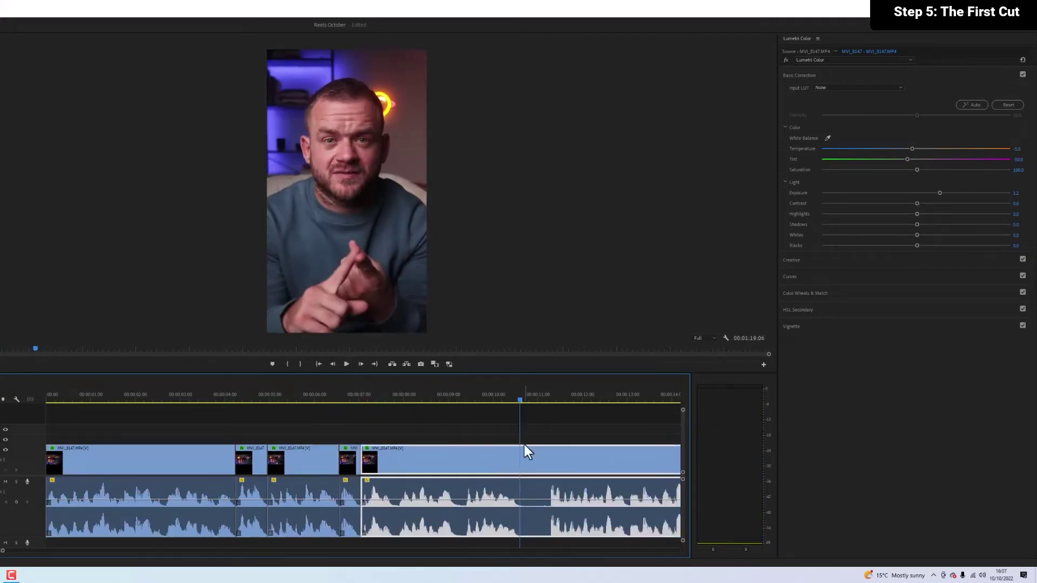
drag(569, 465, 540, 465)
Cut out the short pause just before 16 seconds and move the following clip up to close the gap.
click(475, 399)
key(space)
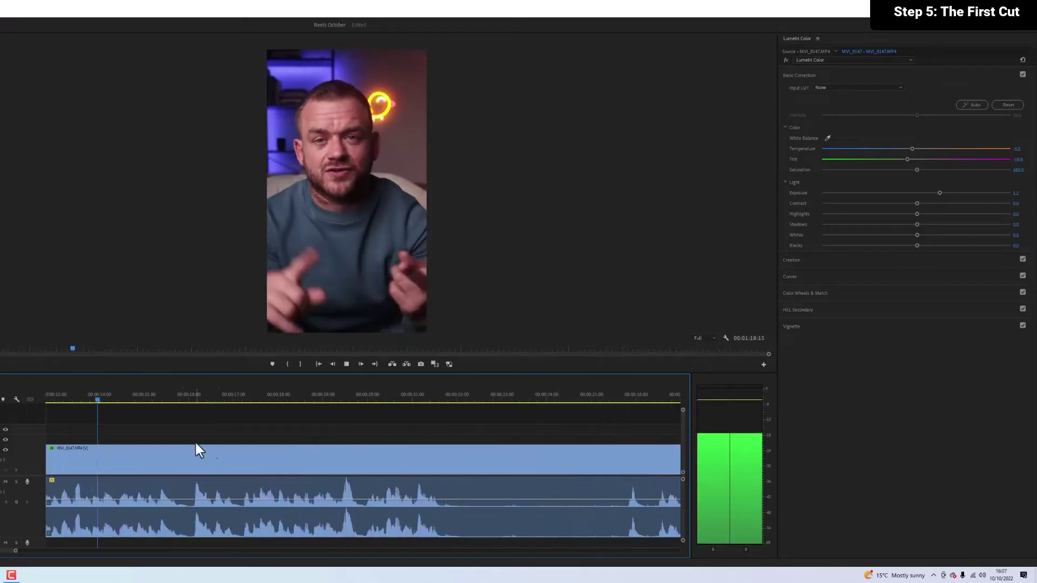
key(space)
key(c)
click(178, 460)
click(192, 460)
key(v)
drag(211, 461, 196, 461)
Cut out the long pause starting at about 21 seconds and move the following clip up to the cut.
click(148, 391)
key(space)
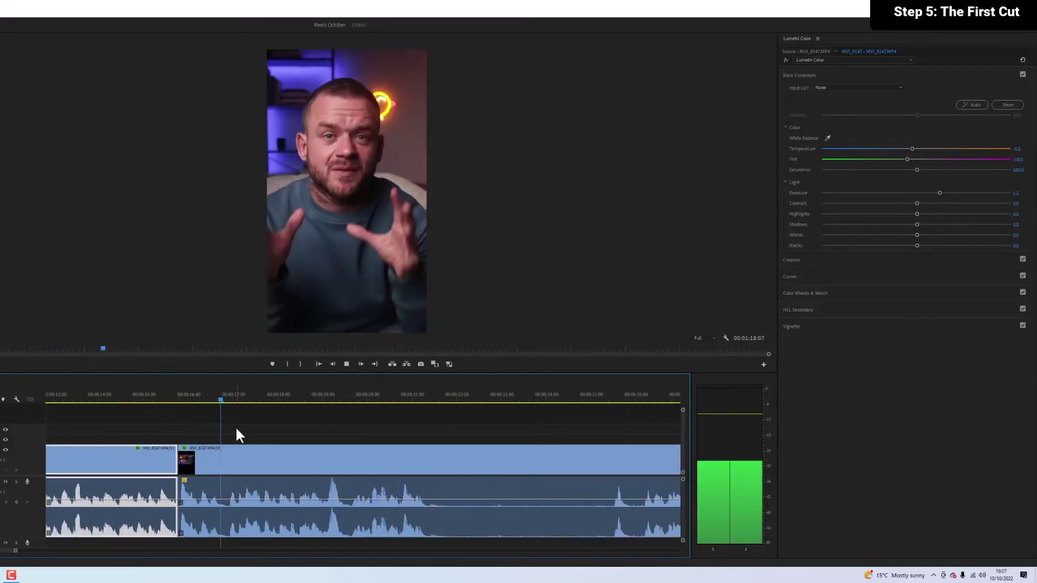
key(space)
ctrl+click(426, 459)
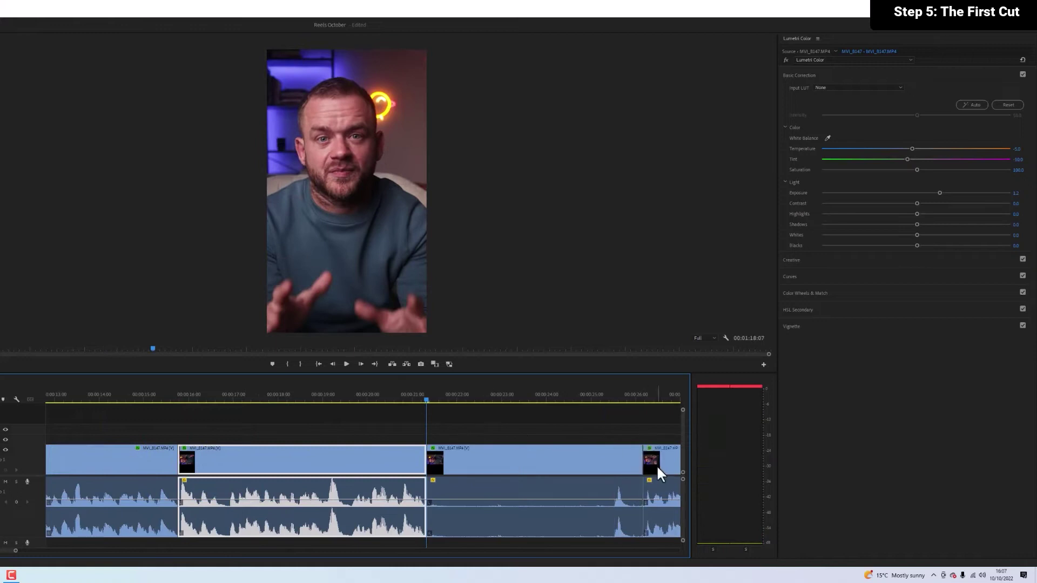
drag(658, 467, 441, 466)
Cut out the pause just before 26 seconds and close the gap with the following clip.
click(406, 397)
key(space)
key(space)
ctrl+click(632, 467)
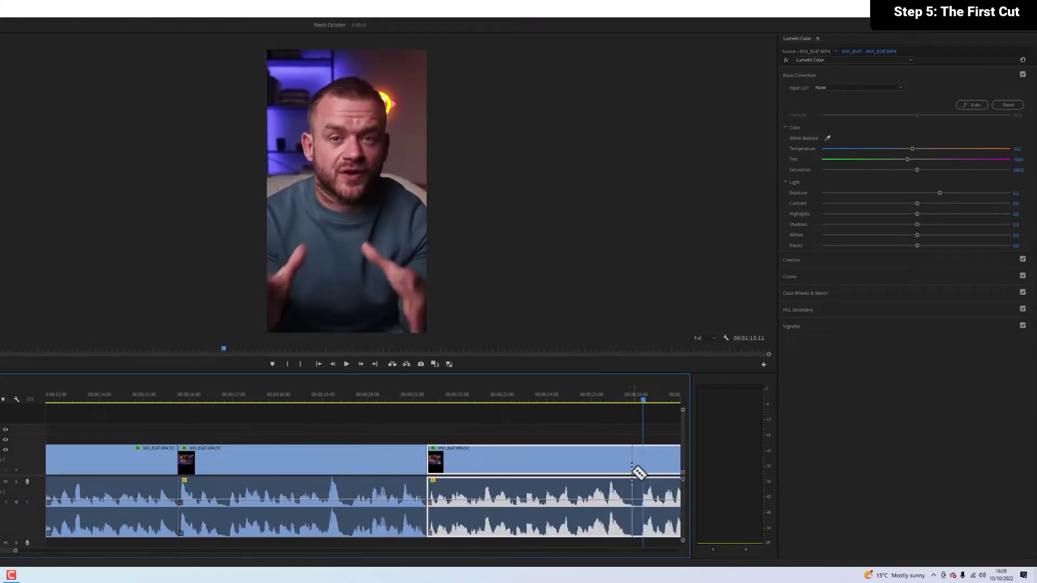
ctrl+click(643, 465)
drag(662, 465, 644, 465)
Cut out the pause at about 31.5 seconds and move the following clip up to the cut.
click(574, 398)
key(space)
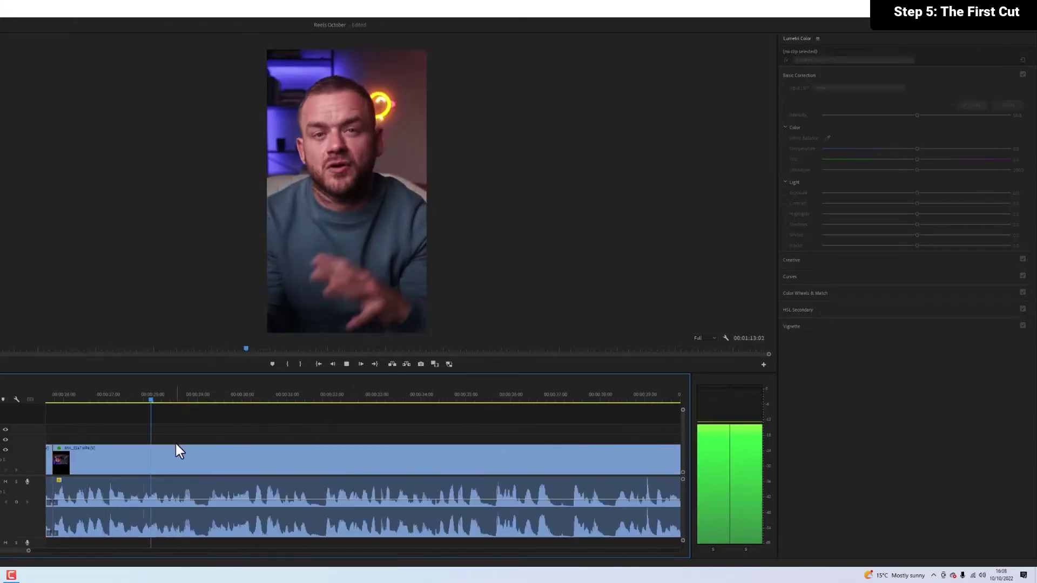
key(space)
click(310, 398)
key(c)
click(324, 475)
key(v)
drag(340, 456, 325, 453)
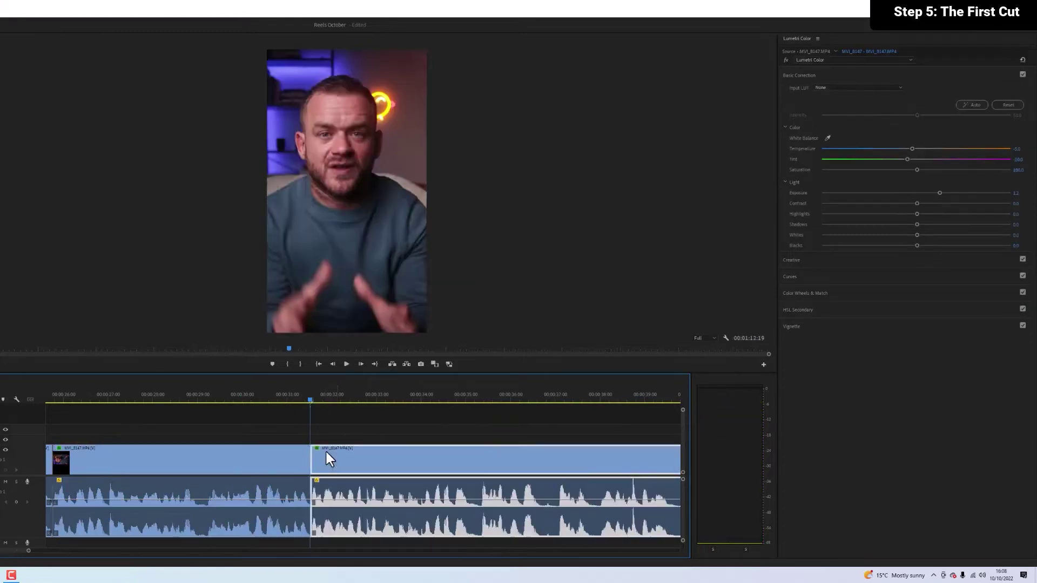
Cut out the pause at about 36.7 seconds and join the following clip to the previous one.
click(265, 399)
key(space)
key(space)
key(c)
click(541, 467)
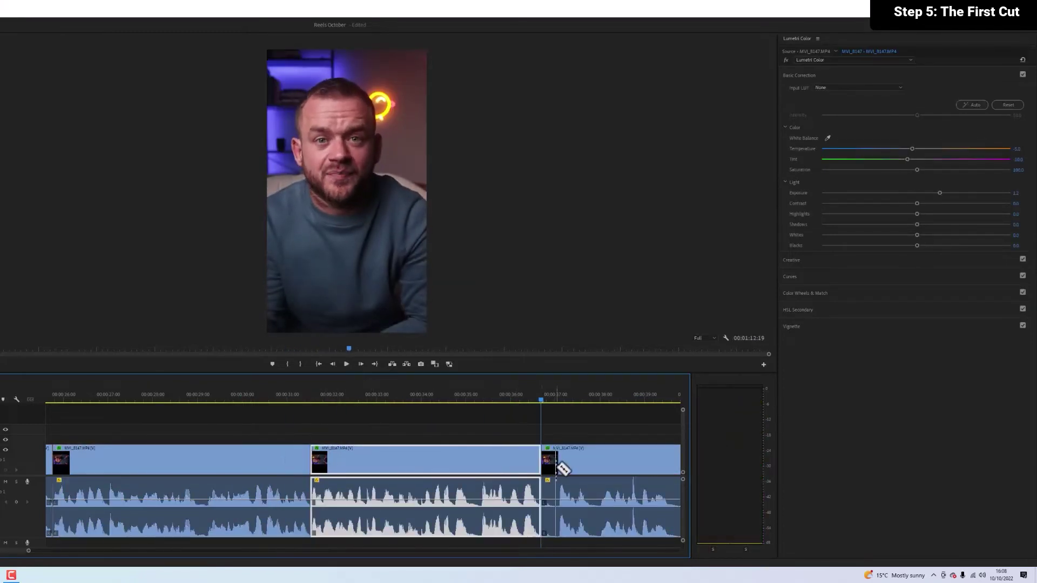
click(557, 467)
key(v)
drag(574, 462, 557, 460)
Cut out the pause at about 39 seconds and close the gap with the following clip.
click(471, 398)
key(space)
key(space)
key(c)
click(78, 469)
click(93, 468)
key(v)
drag(116, 468, 105, 471)
Cut out the long pause just after 43 seconds and move the remaining footage up to the cut.
key(space)
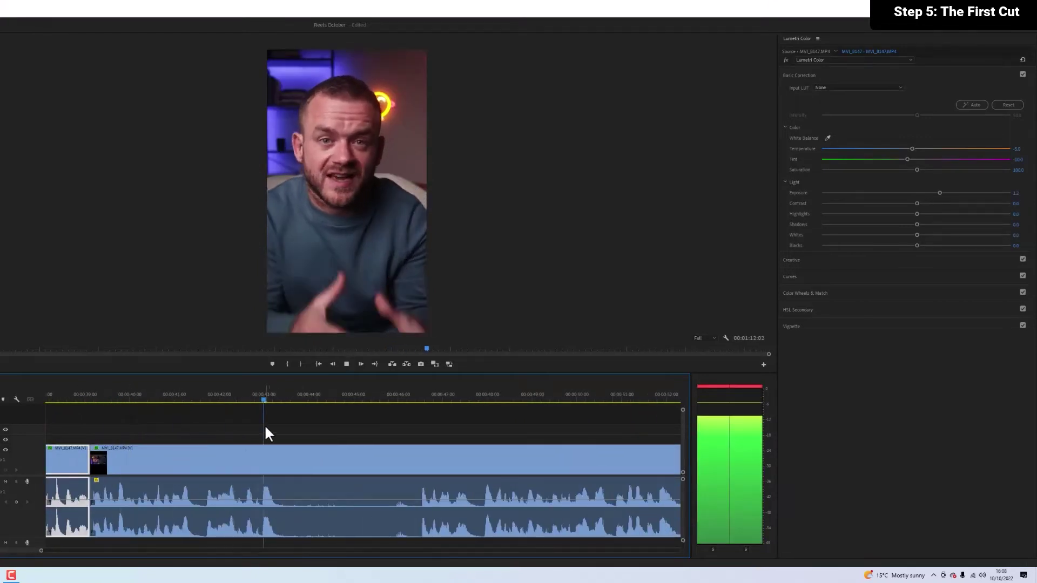
key(space)
key(c)
click(280, 466)
click(420, 469)
key(v)
drag(444, 467, 305, 466)
Play through the footage after the 43-second cut to check it for further pauses.
click(255, 399)
key(space)
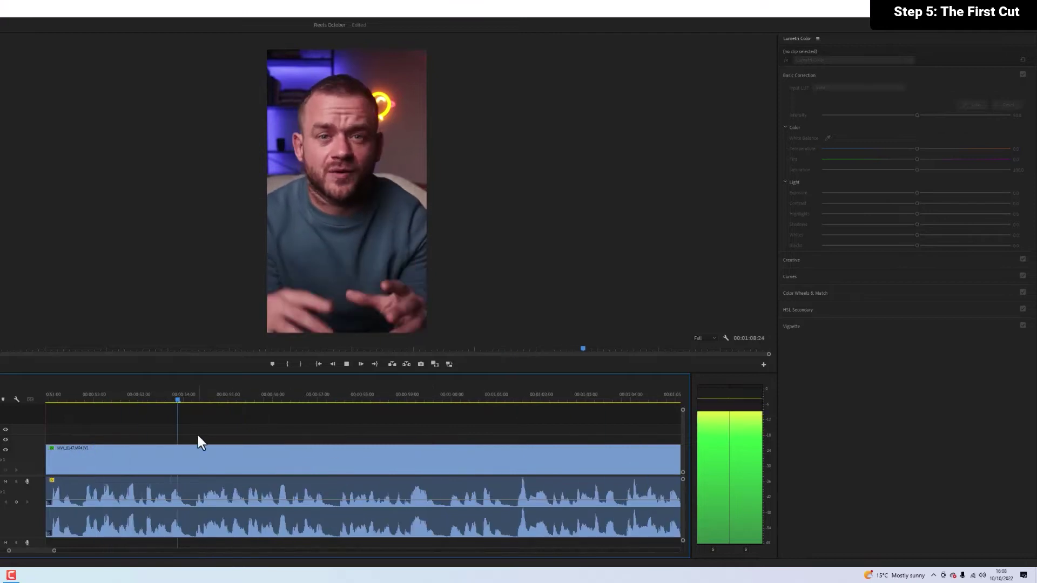
click(351, 451)
key(space)
key(c)
key(space)
key(space)
Cut the last clip at about 00:01:07:19 and delete the unused tail.
drag(54, 551, 69, 550)
key(space)
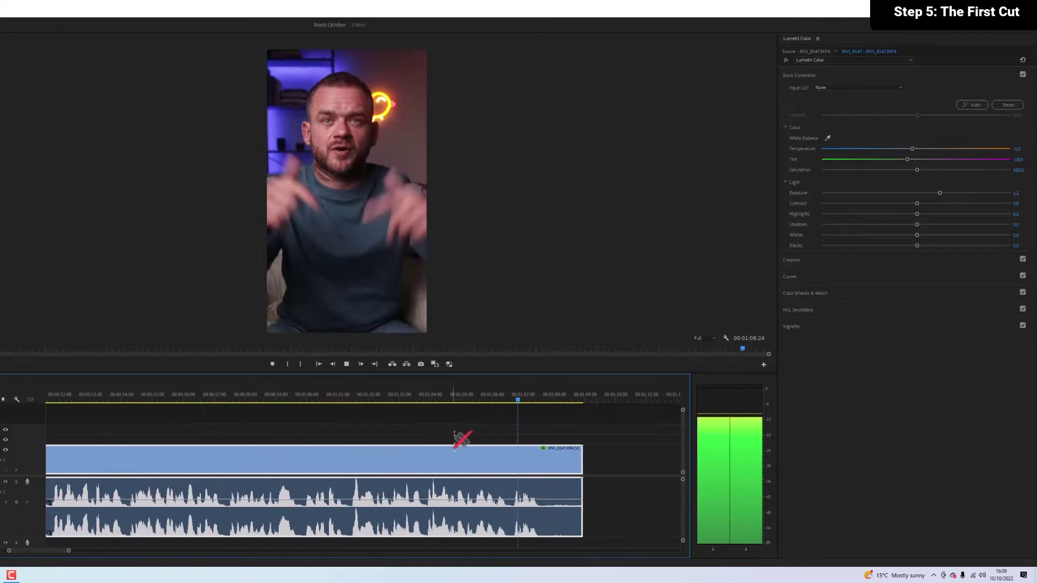
click(549, 459)
key(v)
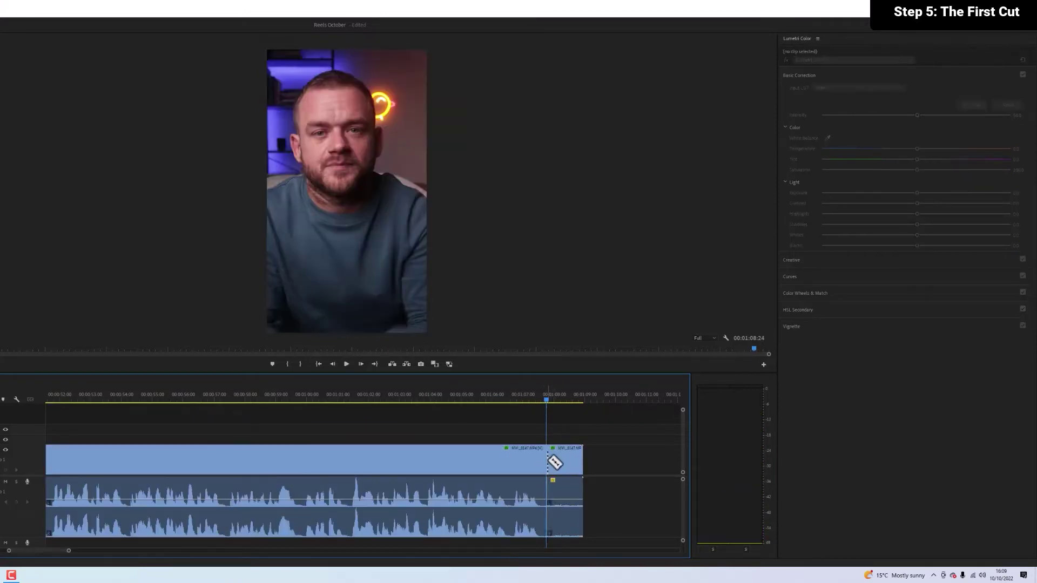
click(556, 462)
key(Delete)
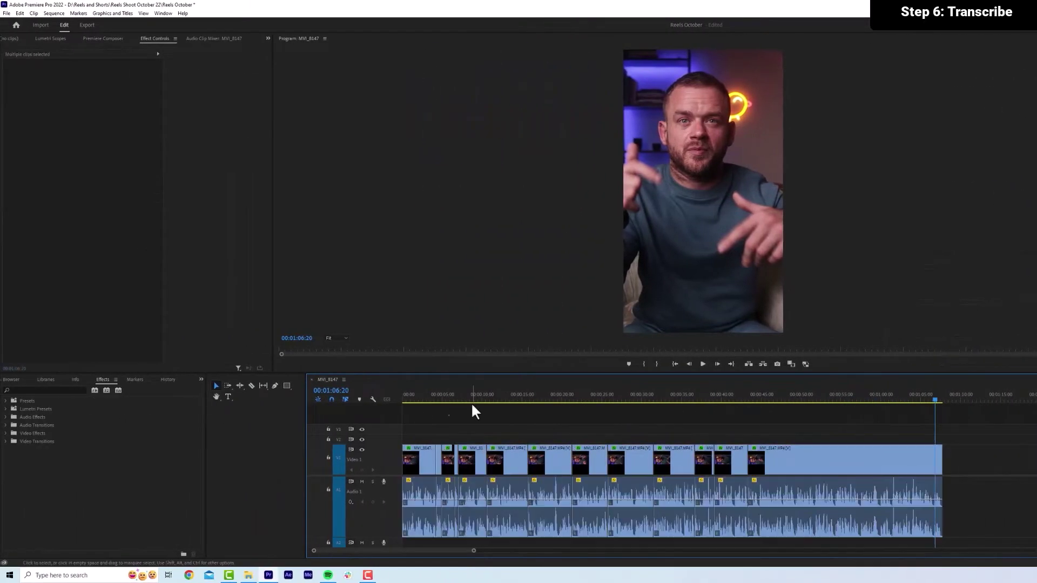
Scrub through the trimmed sequence and select all of its clips.
drag(421, 398, 590, 398)
drag(965, 486, 348, 452)
click(420, 396)
Transcribe the sequence in English from the Mix audio track, recognising different speakers.
click(163, 13)
mouse_move(183, 22)
click(302, 49)
click(163, 13)
click(331, 153)
click(154, 39)
click(162, 177)
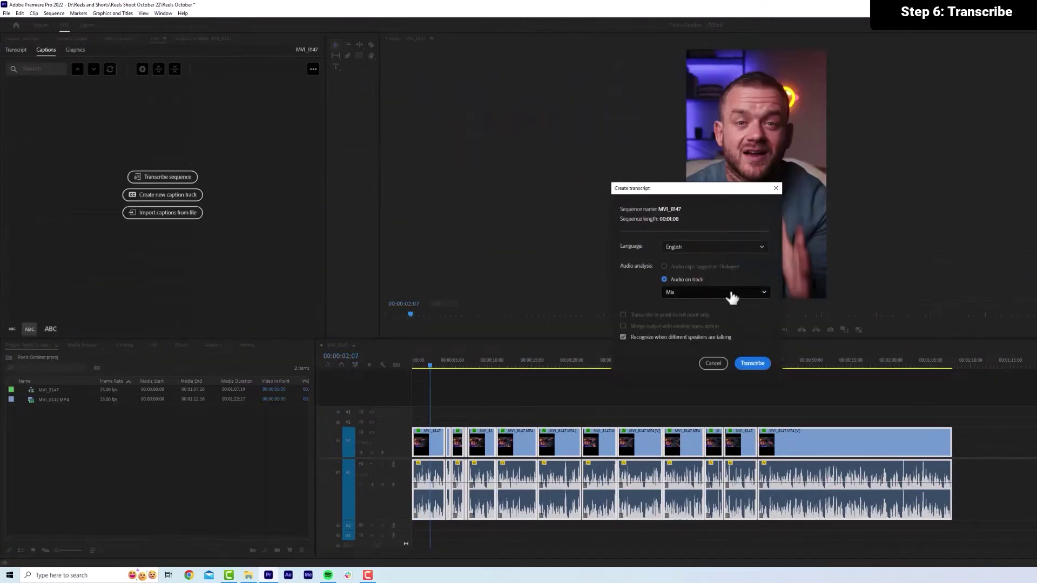
click(752, 363)
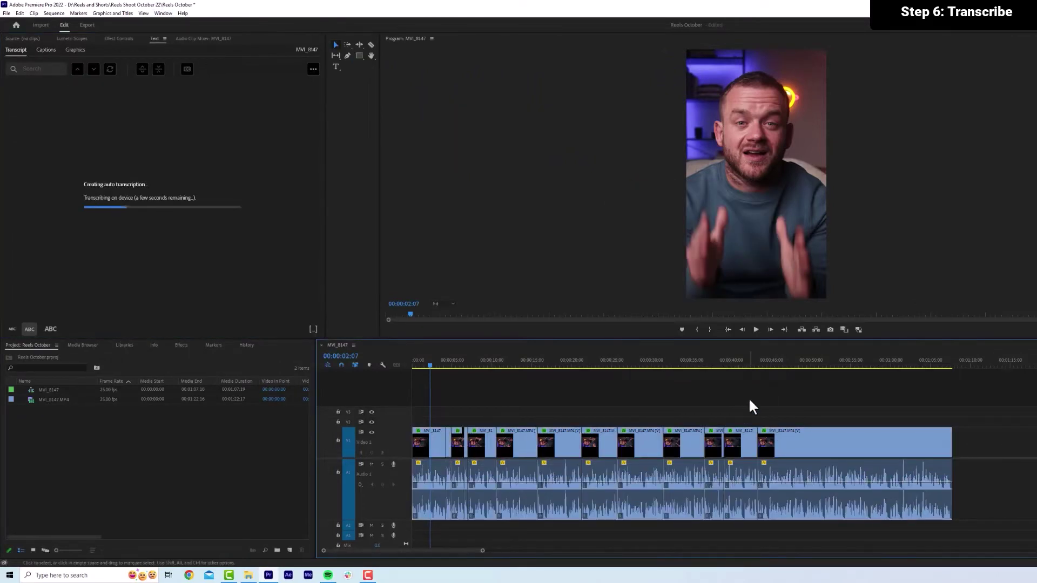
Play the sequence to check its loudness and adjust the audio gain of all clips together.
key(space)
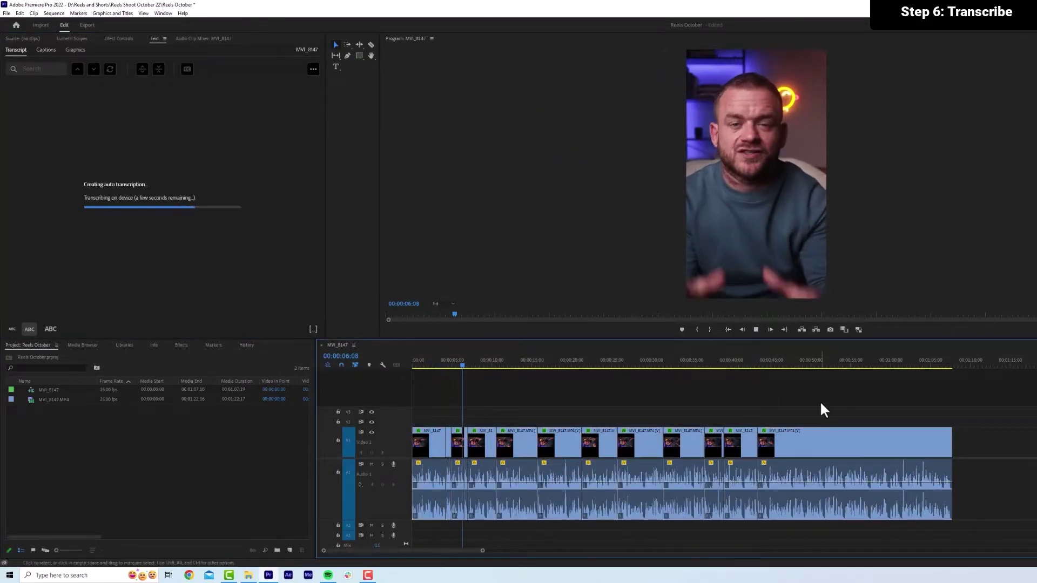
key(ctrl+a)
right_click(821, 494)
click(878, 311)
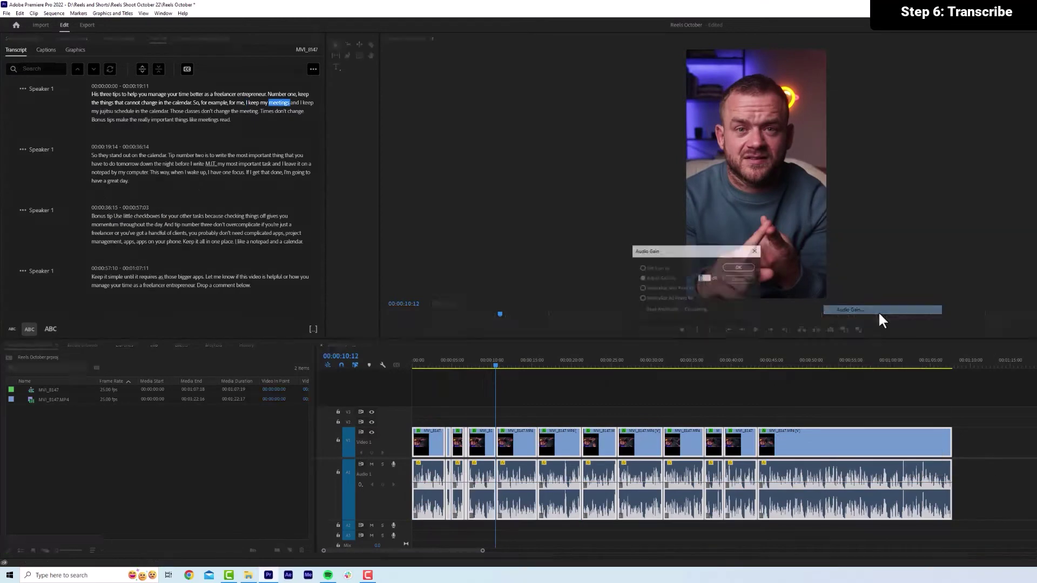
key(Return)
Examine the finished transcript, jumping to individual words in it, and view its additional options.
click(46, 51)
click(15, 50)
click(227, 241)
click(132, 224)
click(313, 69)
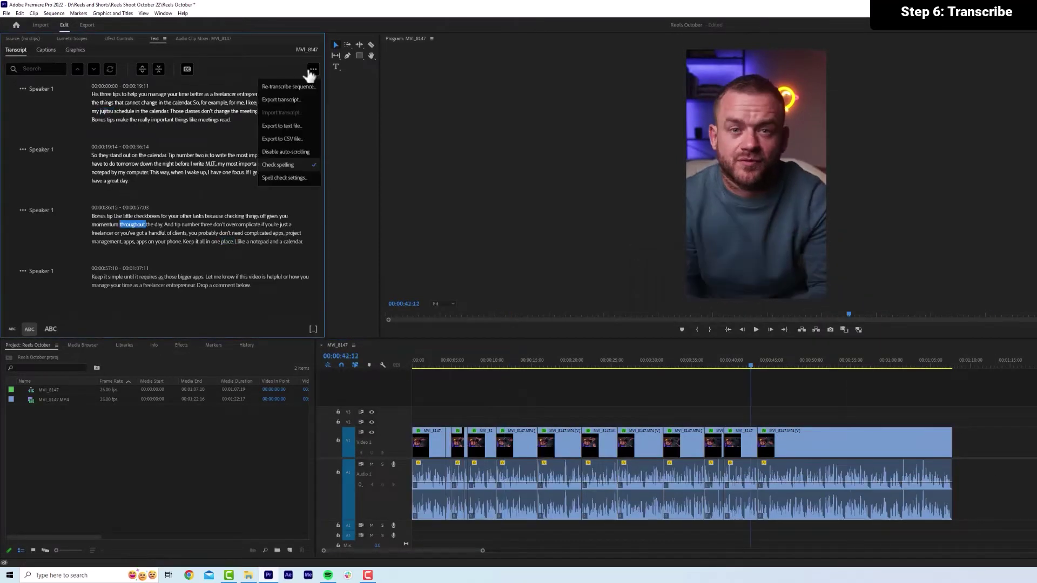
Create a new blank Subtitle caption track.
click(46, 49)
click(163, 195)
click(691, 352)
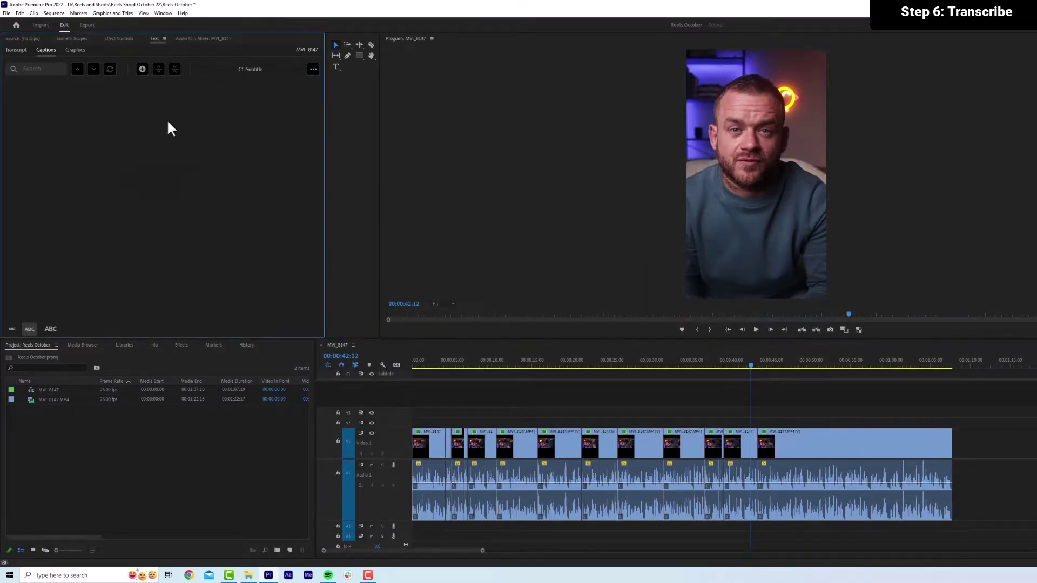
Create captions from the sequence transcript using the Subtitle default preset with a shortened maximum character length.
click(16, 51)
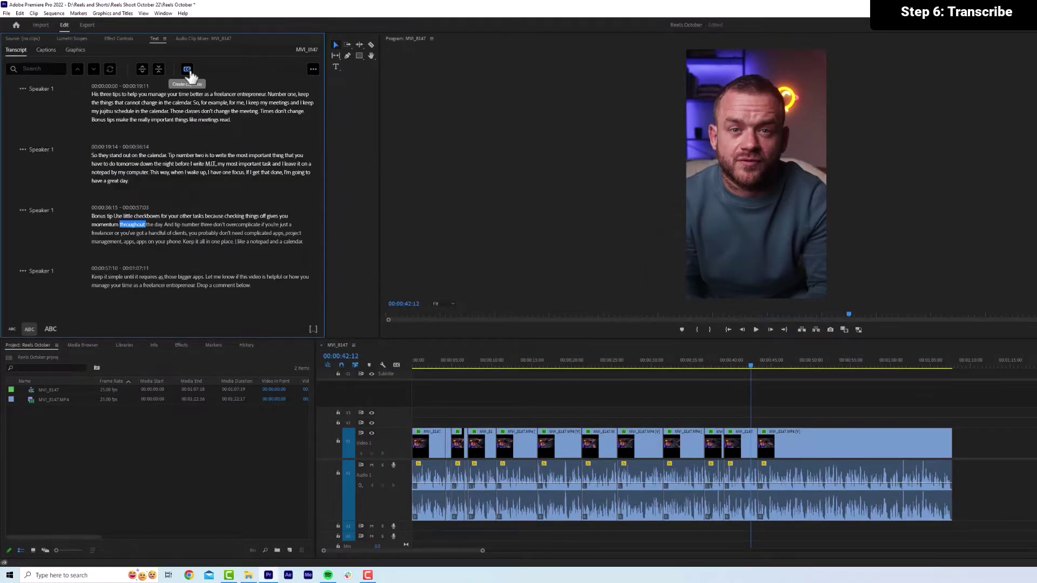
click(186, 69)
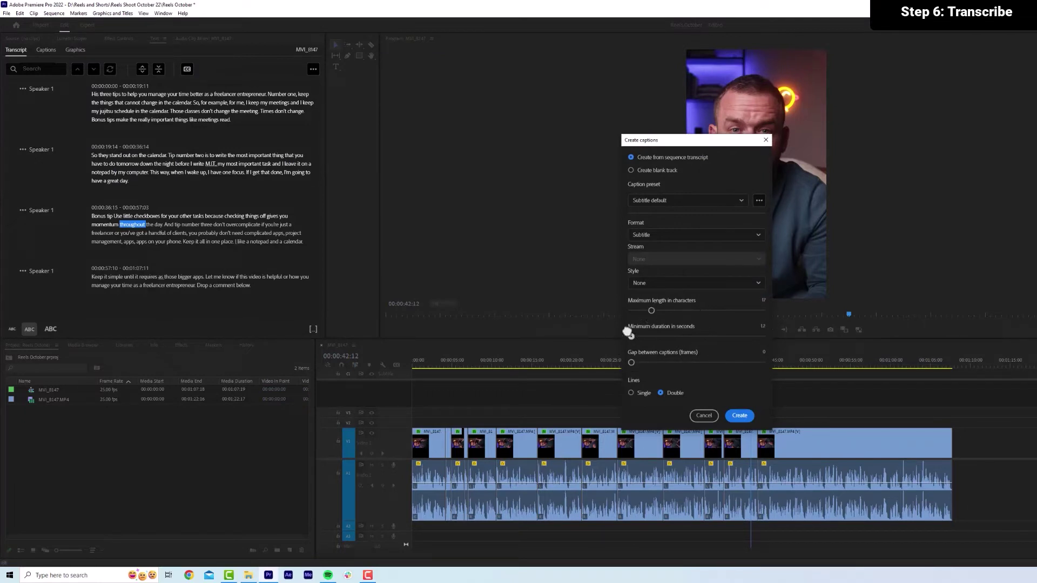
click(738, 417)
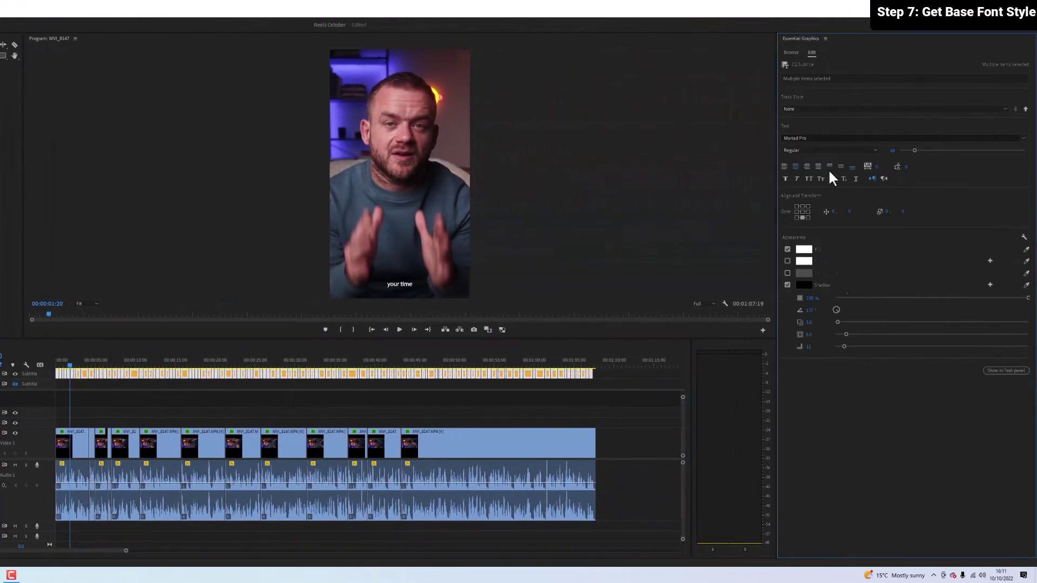
Set all captions to Roboto Black in all caps and enlarge the text.
click(805, 139)
text(roboto)
click(843, 252)
drag(924, 151, 927, 150)
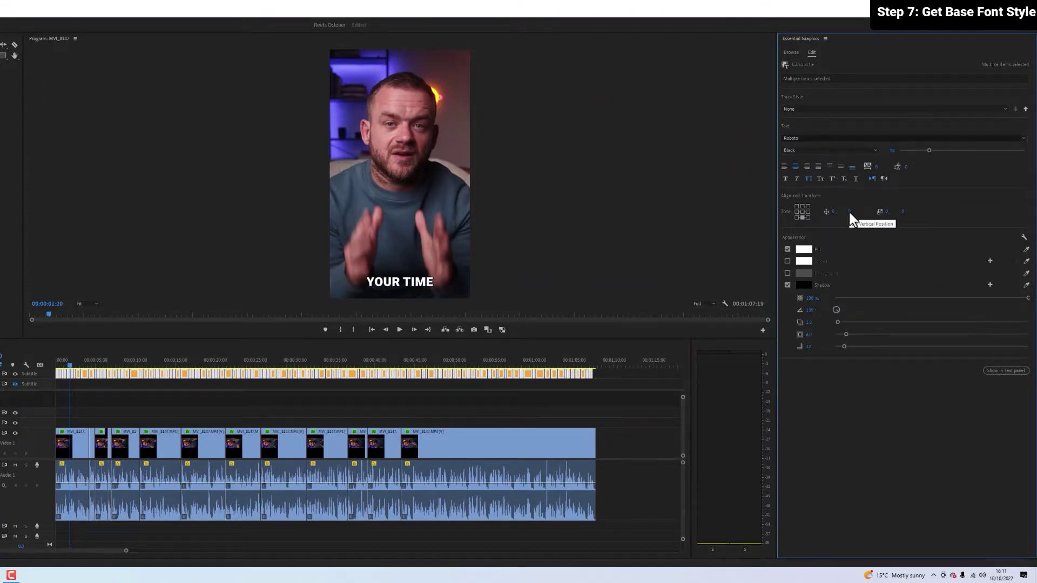
Check the captions in playback and give all of them a larger, softer shadow with zero distance.
click(154, 399)
key(space)
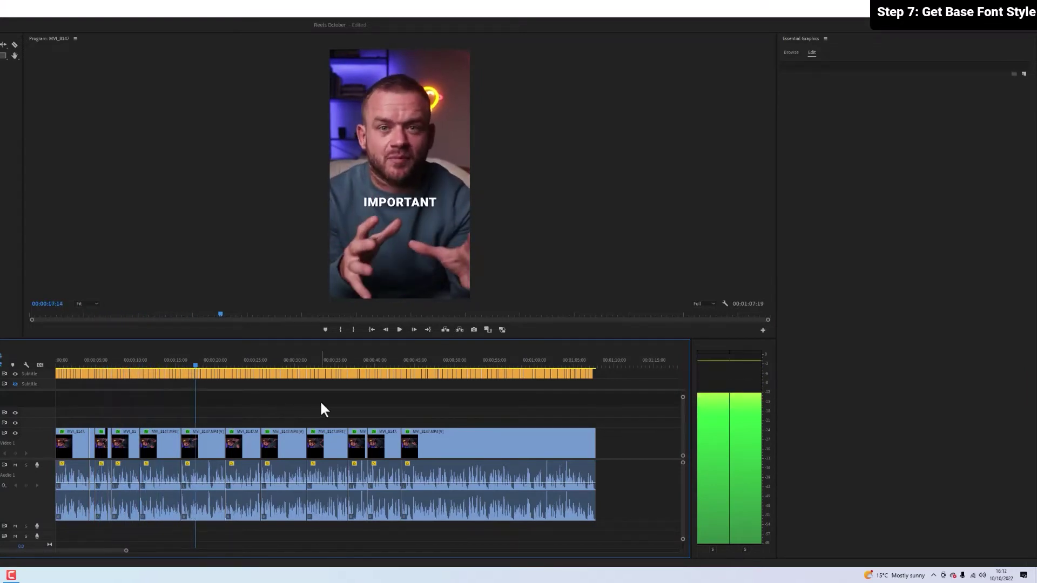
key(space)
key(ctrl+a)
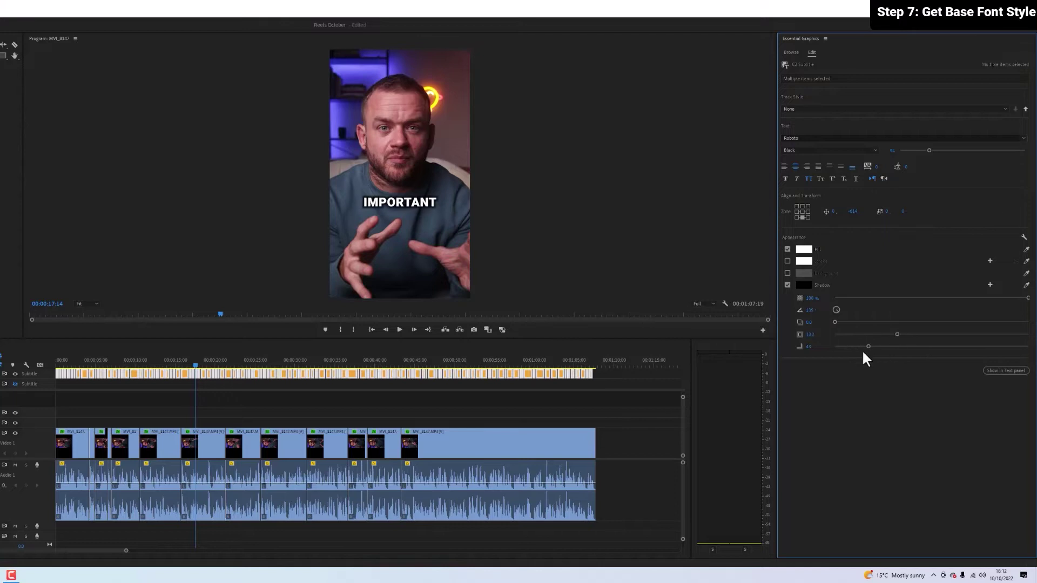
click(293, 384)
key(space)
Return to the start of the sequence and correct the first caption to read "Here's three".
drag(243, 358, 56, 360)
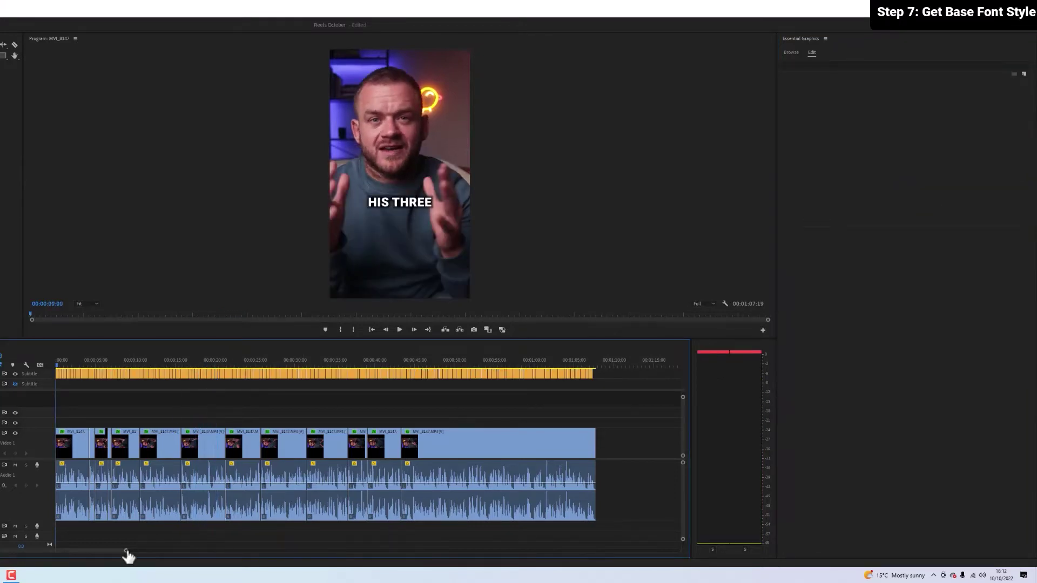
drag(127, 550, 33, 551)
click(384, 198)
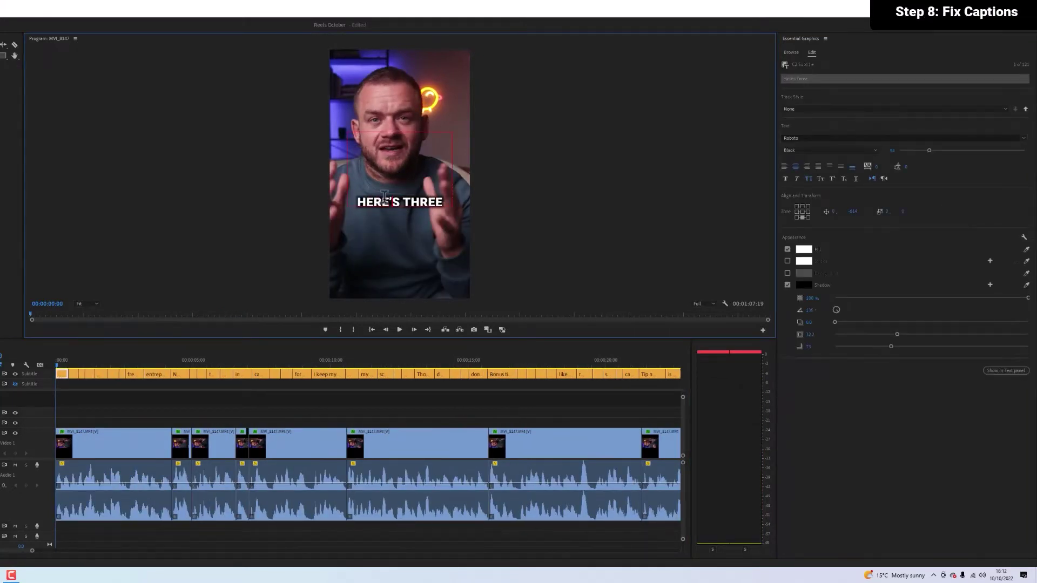
Play through the opening captions and remove the full stop after "entrepreneur".
click(83, 384)
key(space)
key(space)
click(164, 374)
double_click(450, 202)
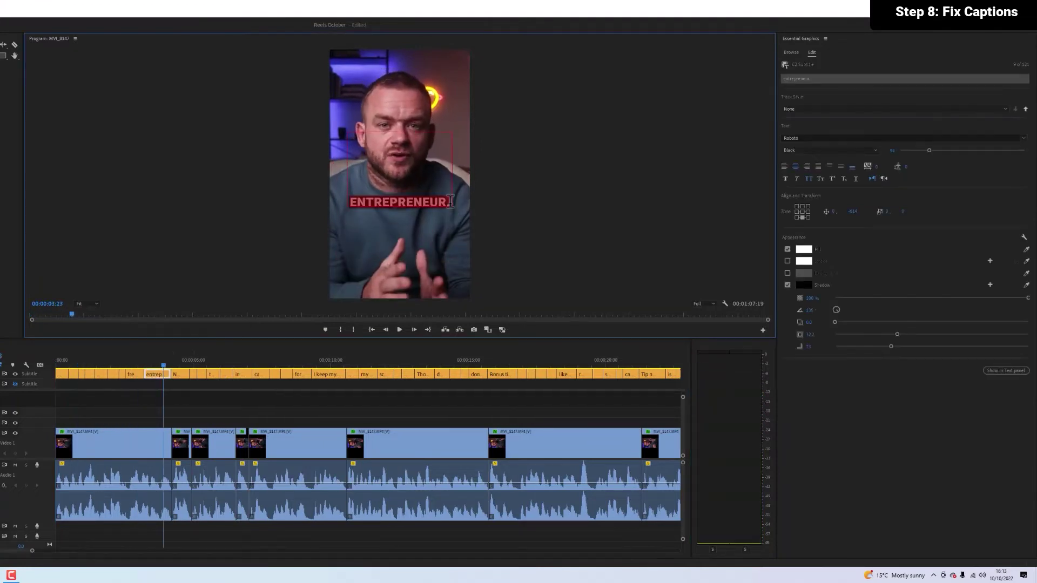
click(451, 202)
click(135, 360)
key(space)
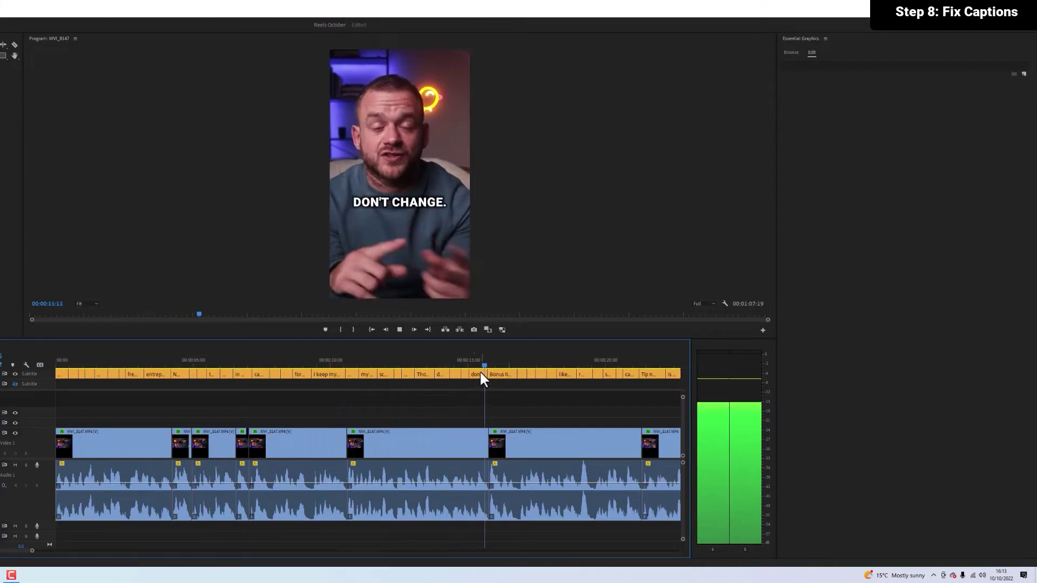
Correct the caption at about 19 seconds to read "red" and give its text a red fill.
click(437, 198)
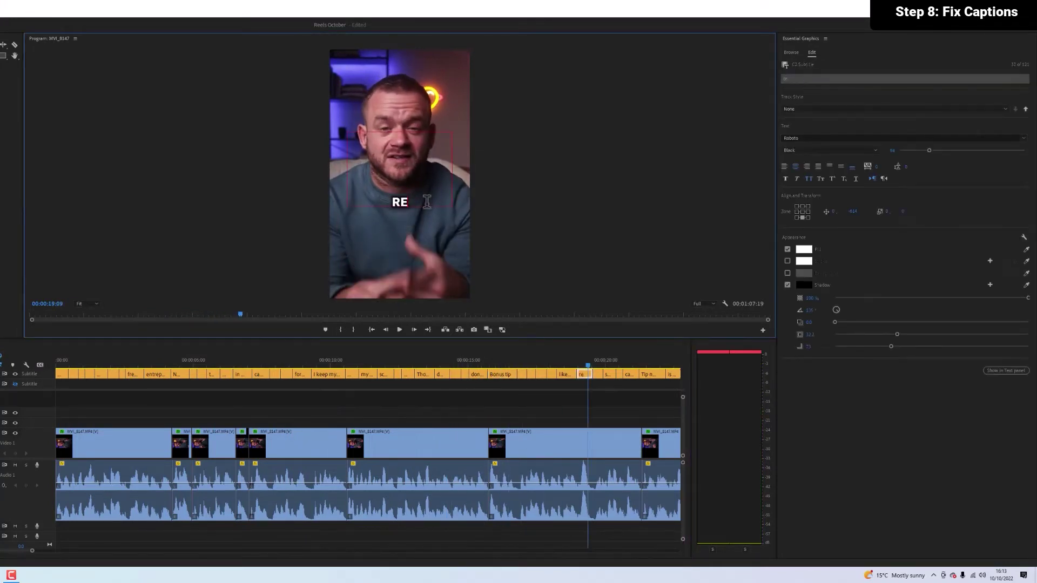
click(802, 250)
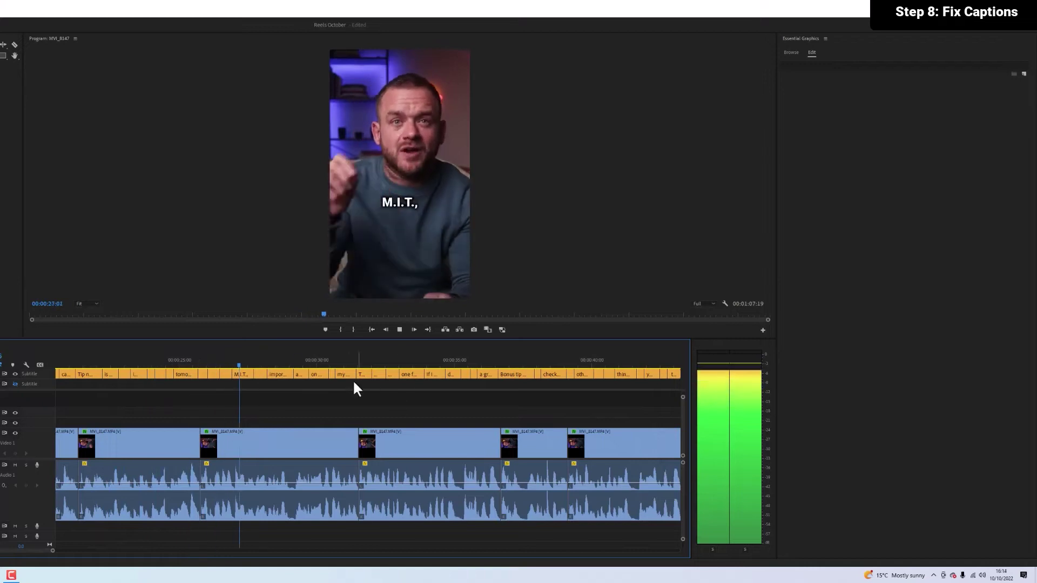
Remove the trailing comma from the "M.I.T." caption and continue playback.
double_click(410, 203)
click(386, 381)
key(space)
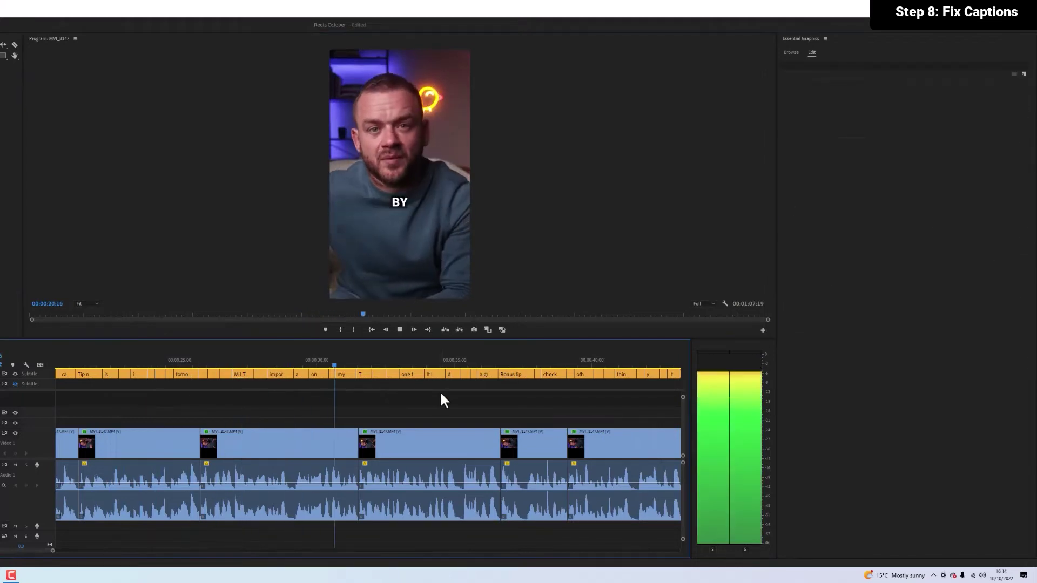
key(space)
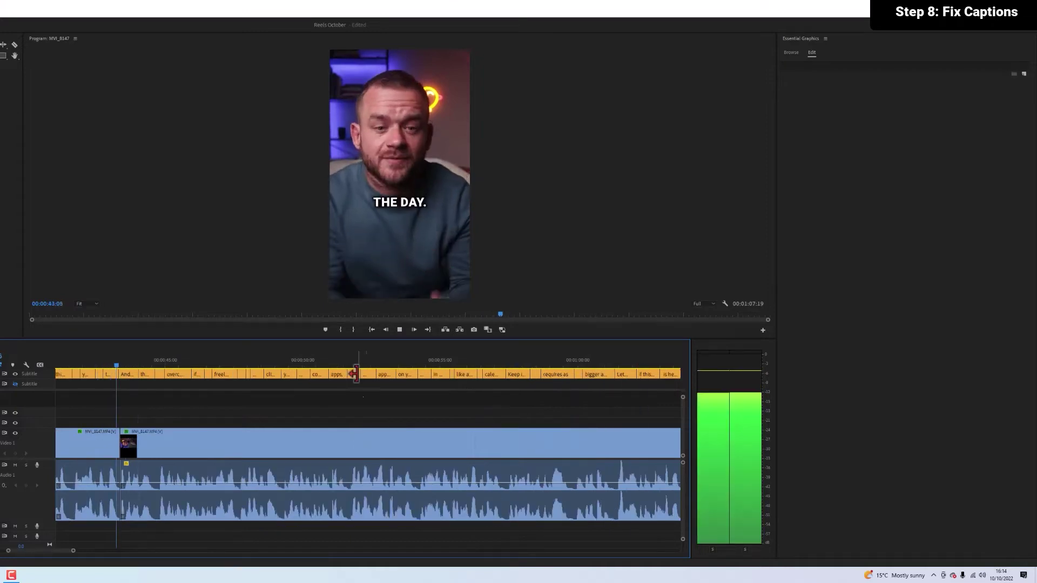
Show the whole sequence in the timeline and check the captions in playback from about 43 seconds onwards.
key(space)
click(399, 197)
click(406, 399)
drag(73, 551, 159, 550)
drag(521, 386, 57, 372)
click(284, 365)
key(space)
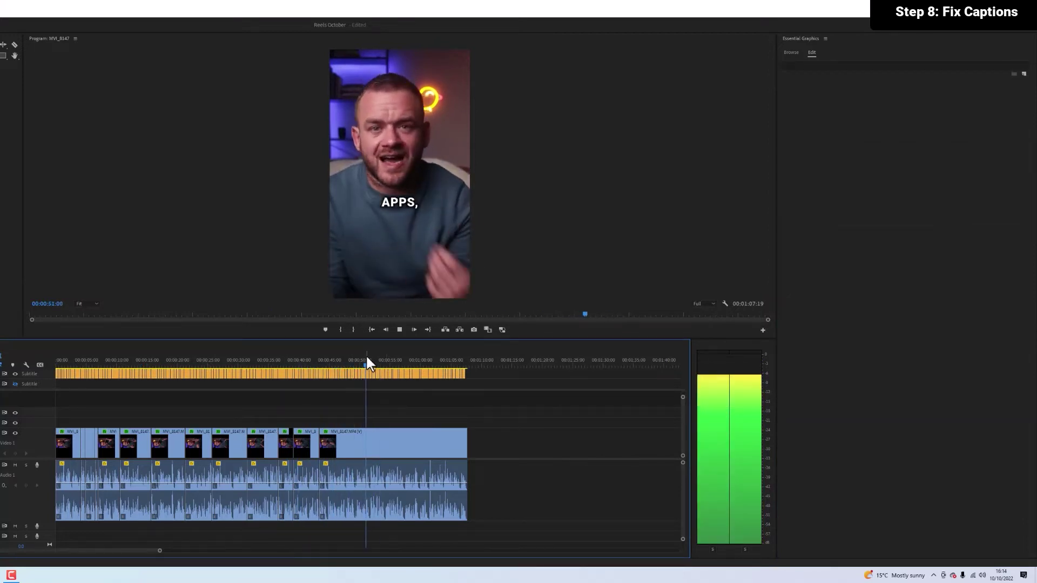
Delete the repeated word from the "apps apps" caption at about 53 seconds and replay that passage.
click(438, 206)
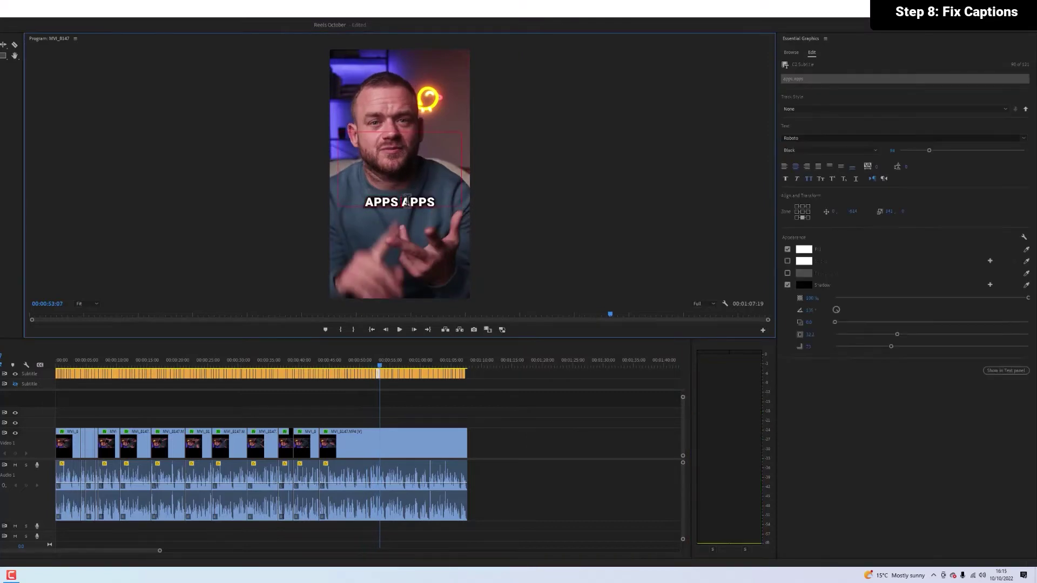
key(BackSpace)
key(BackSpace)
key(BackSpace)
key(BackSpace)
click(366, 364)
key(space)
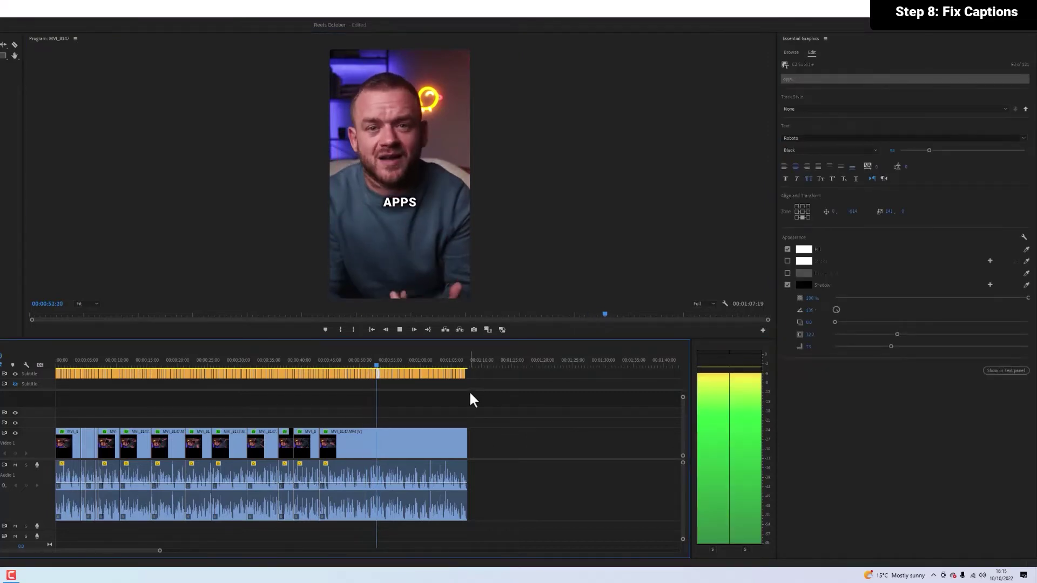
Check the remaining captions up to the end of the sequence and delete the trailing character of the final caption.
click(417, 364)
double_click(447, 202)
click(448, 392)
key(space)
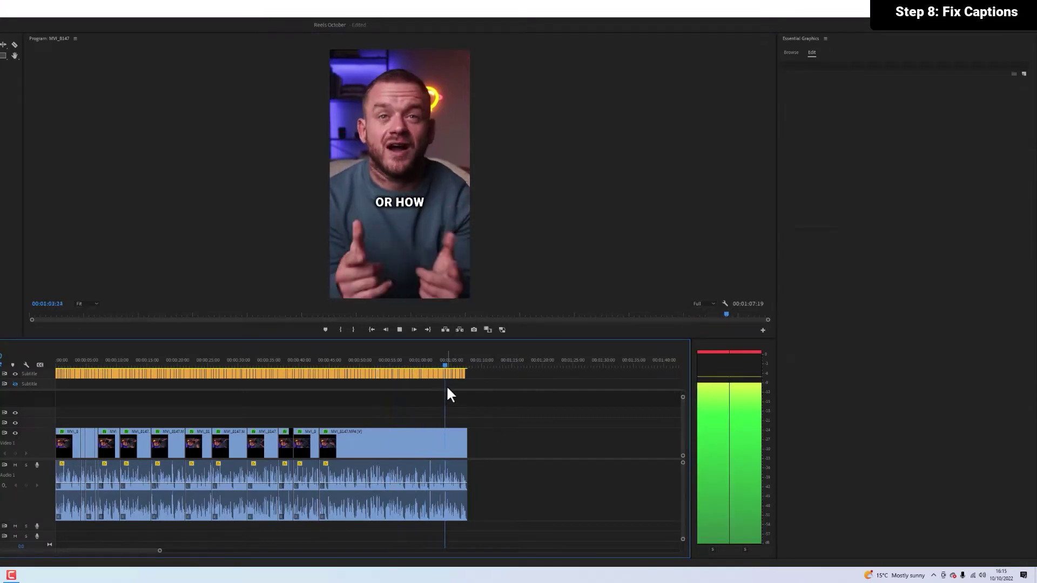
mouse_move(466, 373)
mouse_down()
mouse_move(517, 375)
mouse_move(470, 370)
mouse_up()
key(space)
double_click(454, 201)
click(456, 201)
key(BackSpace)
click(536, 395)
Return to the start of the sequence and review the corrected captions in playback.
key(Home)
drag(158, 551, 90, 551)
key(space)
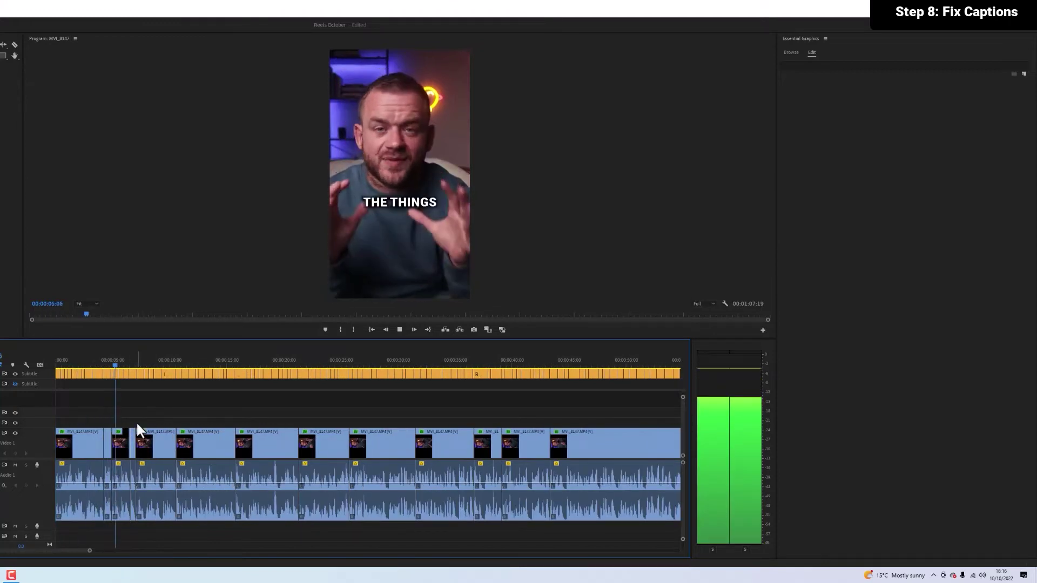
click(141, 365)
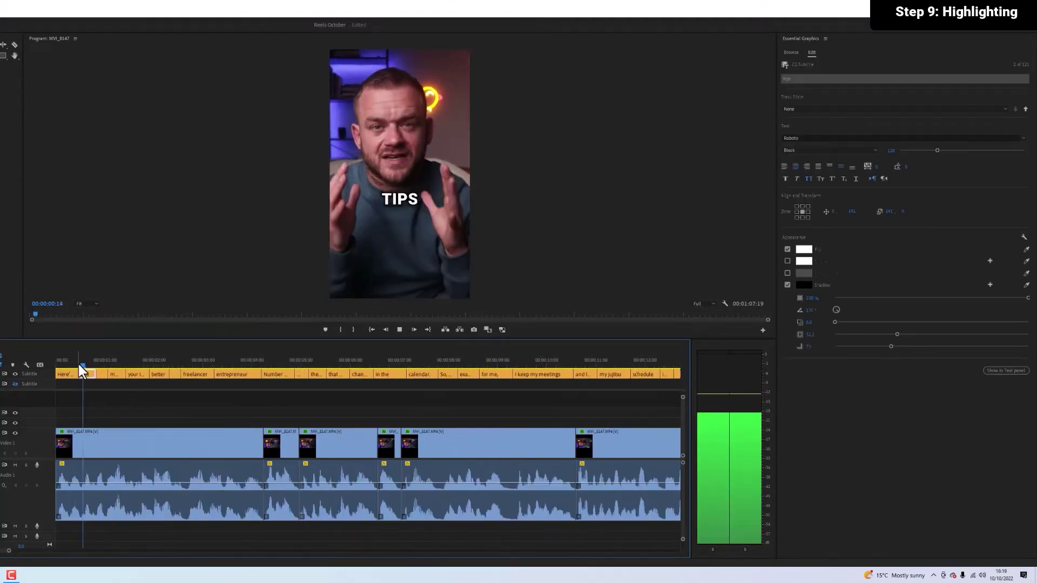
Enlarge the "tips" caption slightly and fill its text with yellow.
key(space)
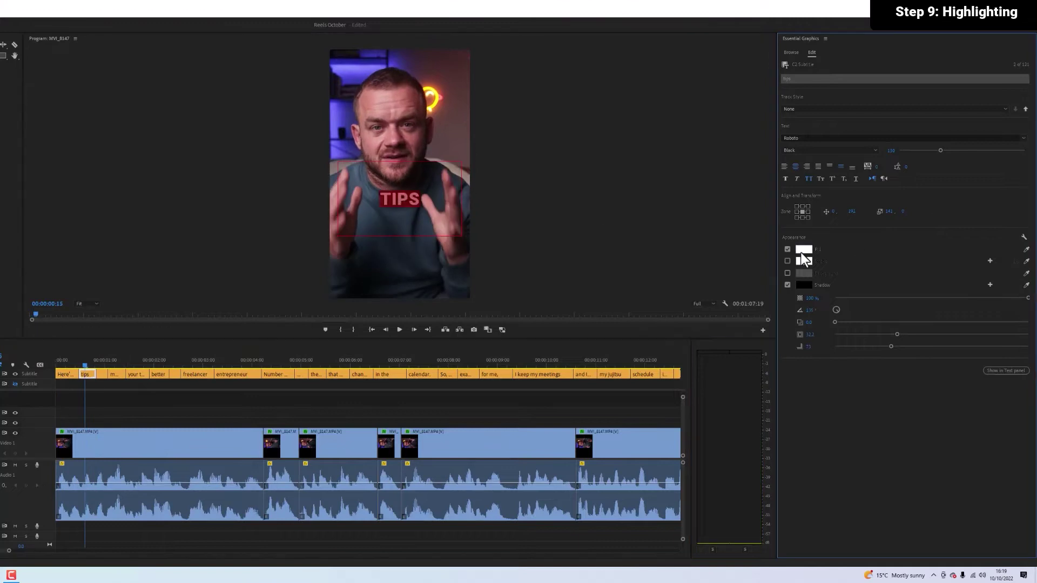
click(804, 250)
click(356, 256)
click(335, 333)
key(Return)
click(329, 384)
click(87, 375)
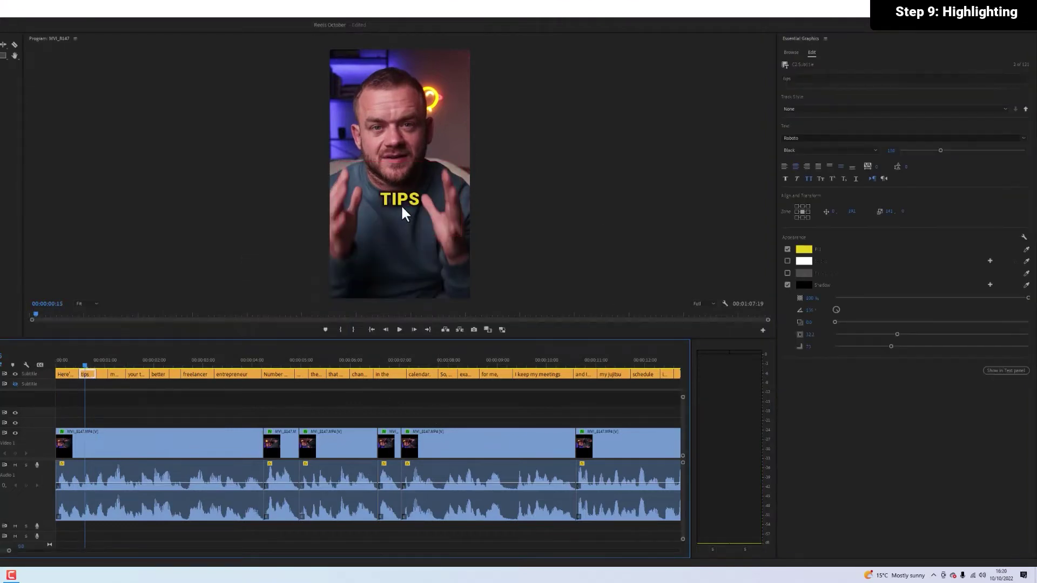
Copy the yellow fill's colour code from the "tips" caption for reuse on other words.
double_click(401, 202)
click(804, 250)
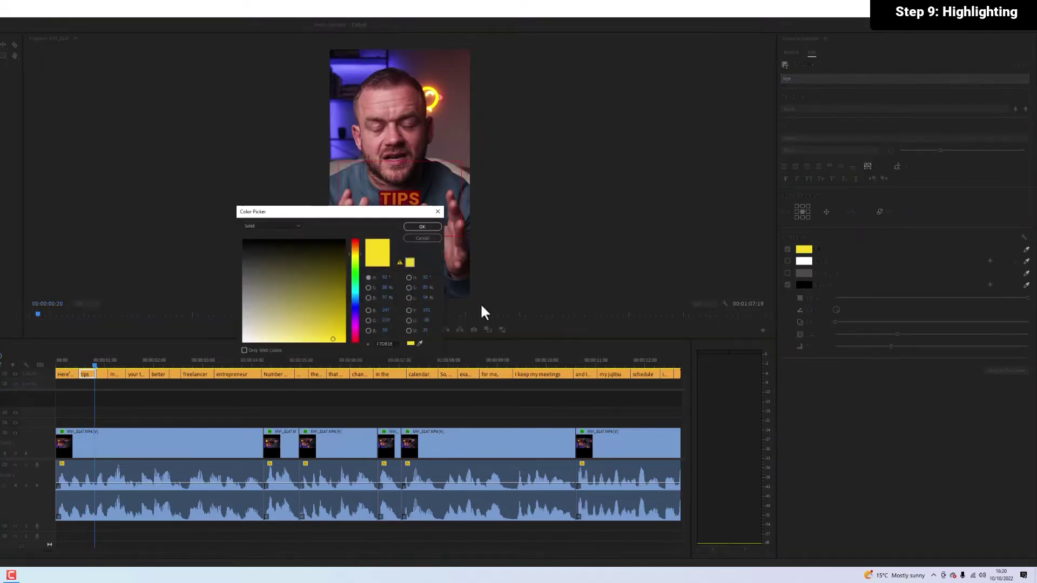
key(Return)
click(352, 387)
Highlight text in the "your time" caption with the copied yellow fill.
drag(95, 365, 142, 365)
click(432, 231)
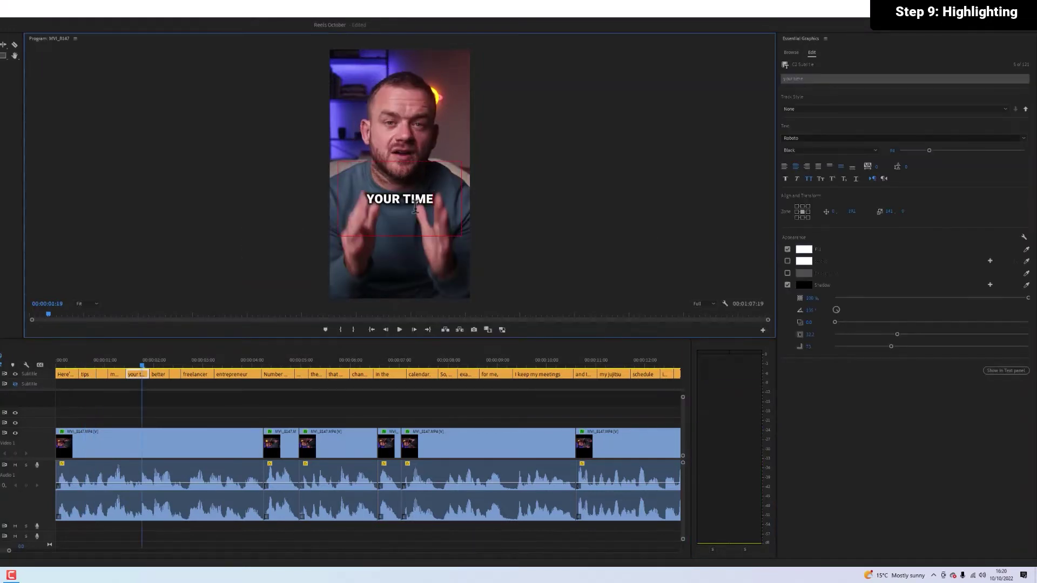
click(797, 249)
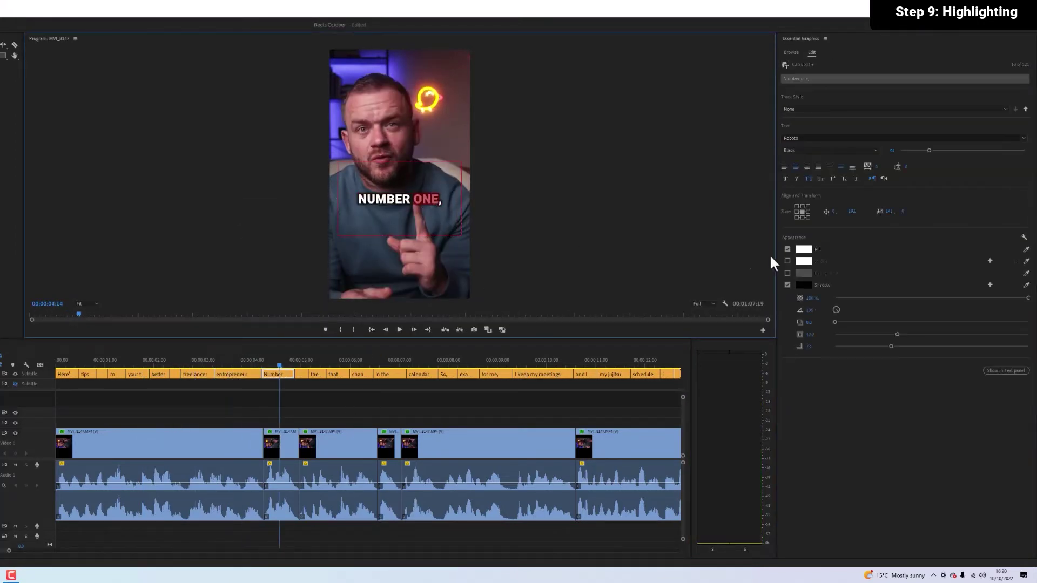
Fill "one" in the "Number one" caption with the copied yellow, remove its comma and replay the section.
click(804, 248)
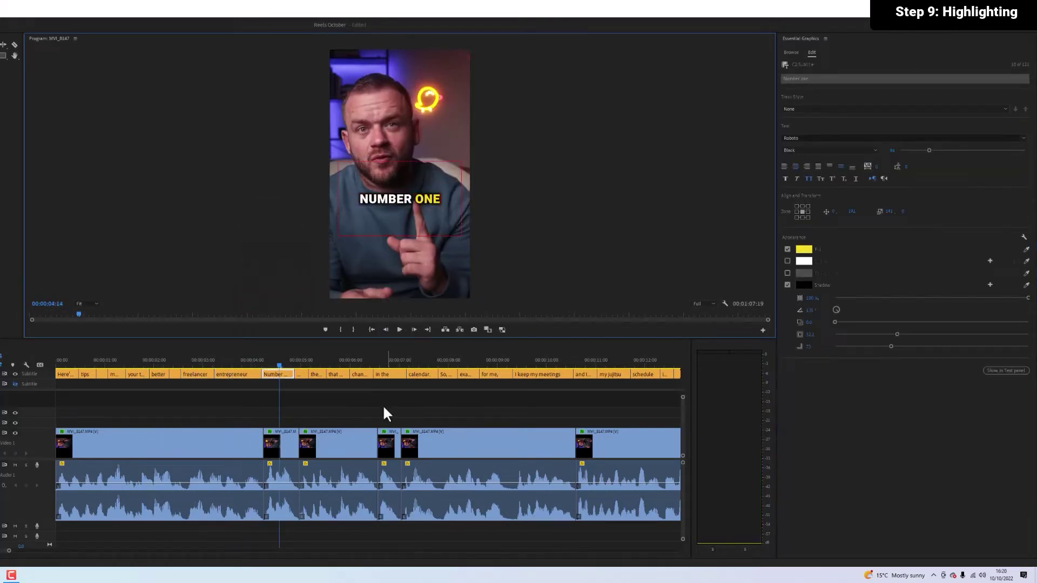
click(190, 360)
key(space)
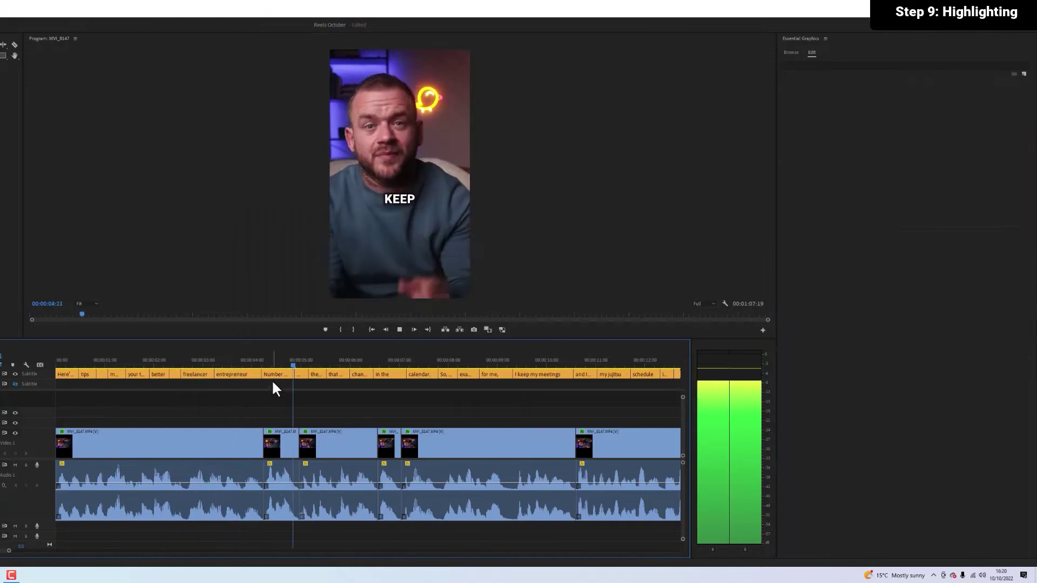
Remove the full stop from the "calendar" caption at about 7 seconds and check on to the "So, for" caption.
click(439, 201)
click(413, 359)
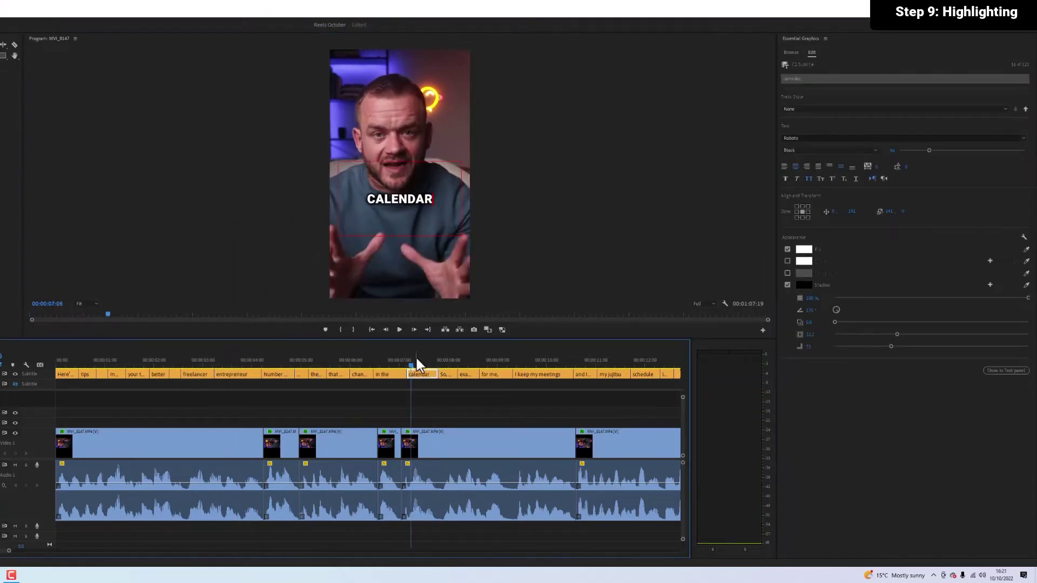
key(space)
click(447, 360)
double_click(398, 200)
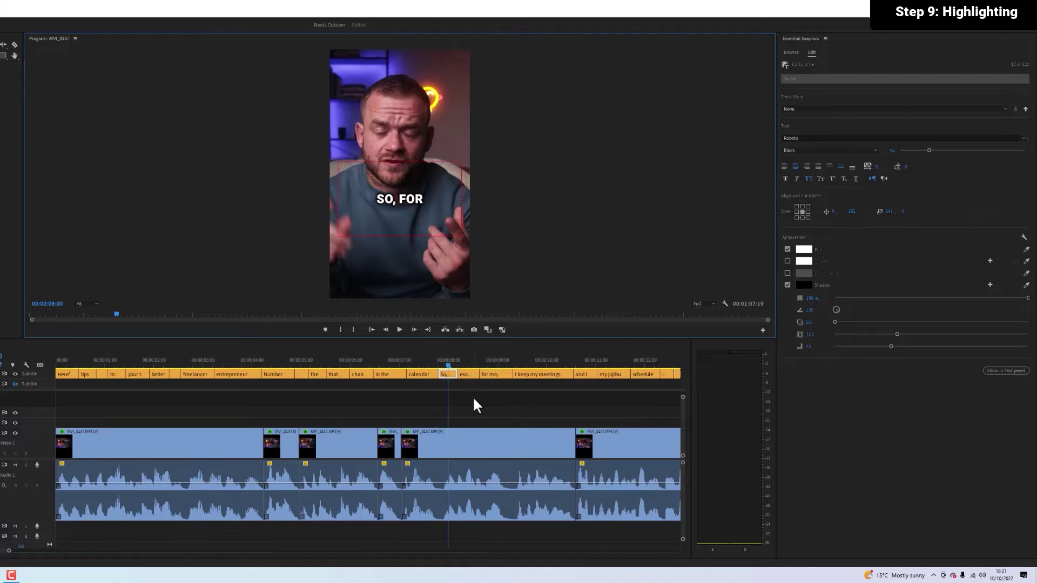
Highlight the key word in the "I keep my meetings" caption by pasting the copied yellow colour code.
click(528, 358)
double_click(398, 204)
click(800, 251)
click(388, 343)
key(ctrl+v)
key(Return)
Fill "jujitsu" in the "my jujitsu" caption with the copied yellow.
click(505, 360)
key(space)
click(623, 361)
double_click(410, 199)
click(803, 250)
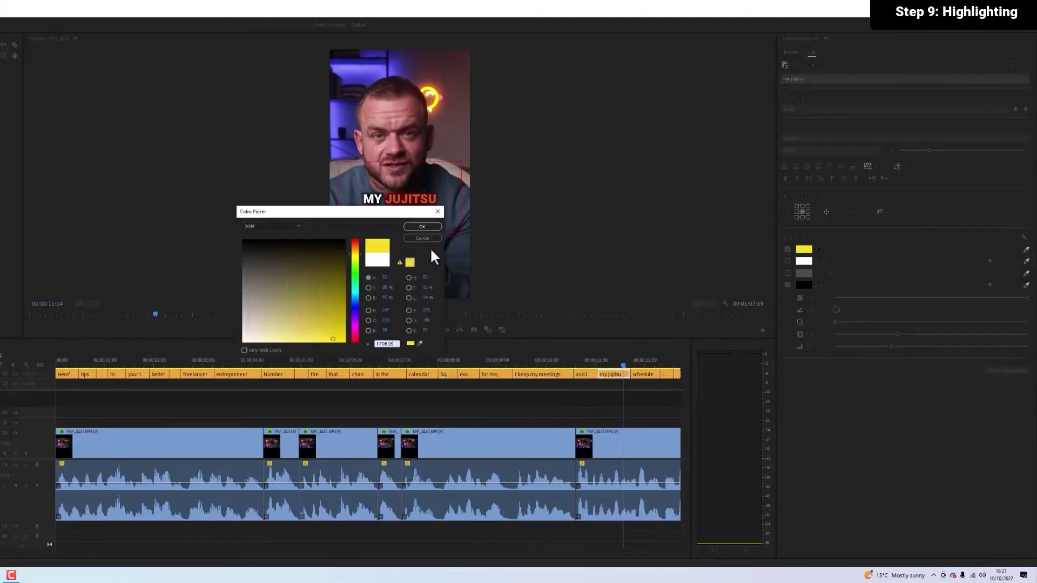
click(387, 342)
Play on to the first "Bonus tip" caption at about 16 seconds and highlight it in the copied yellow.
key(space)
key(space)
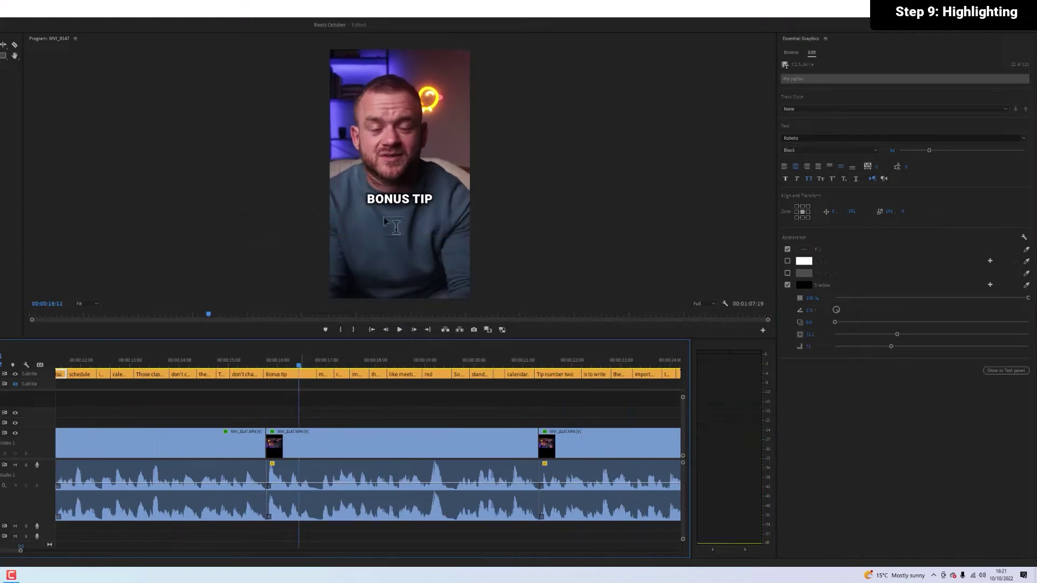
click(803, 249)
click(404, 351)
key(space)
key(space)
Set the text size of the "red" caption at 19 seconds to 180.
click(425, 360)
double_click(400, 200)
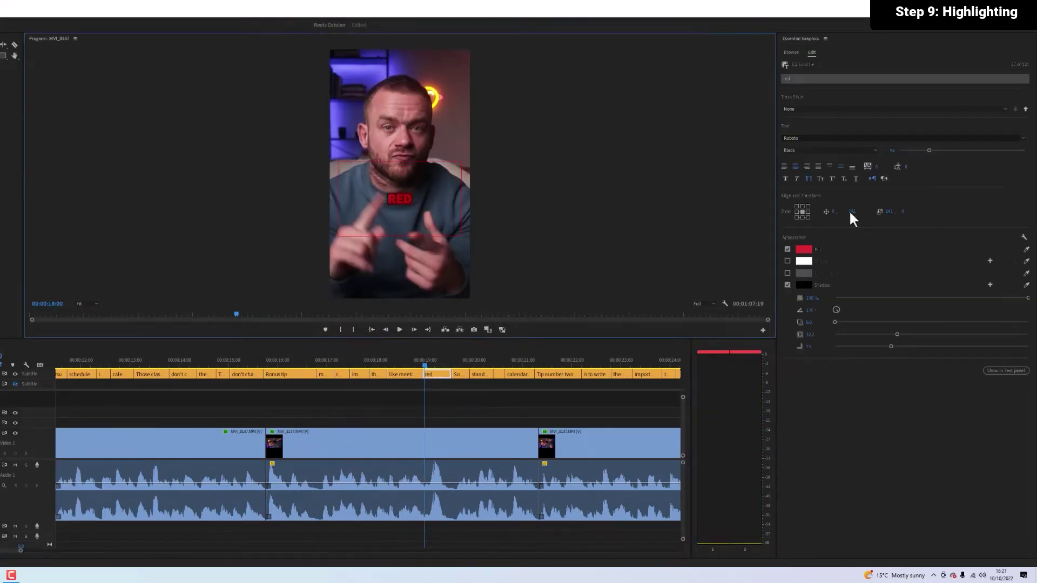
click(890, 151)
text(180)
key(Return)
key(space)
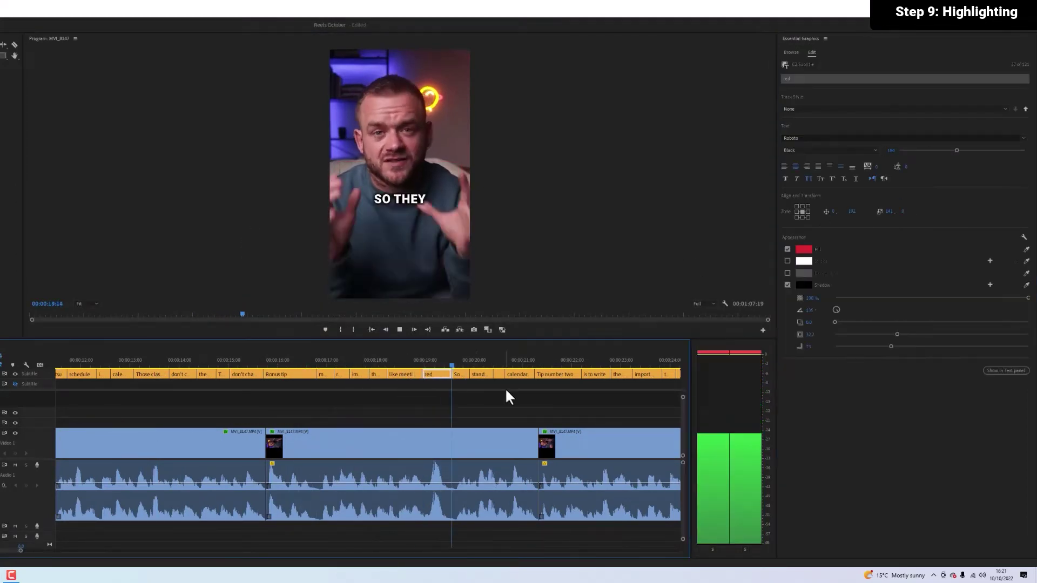
Highlight the "Tip number two" caption in the copied yellow and resume playback.
key(space)
click(555, 375)
click(804, 249)
click(422, 227)
click(604, 403)
key(space)
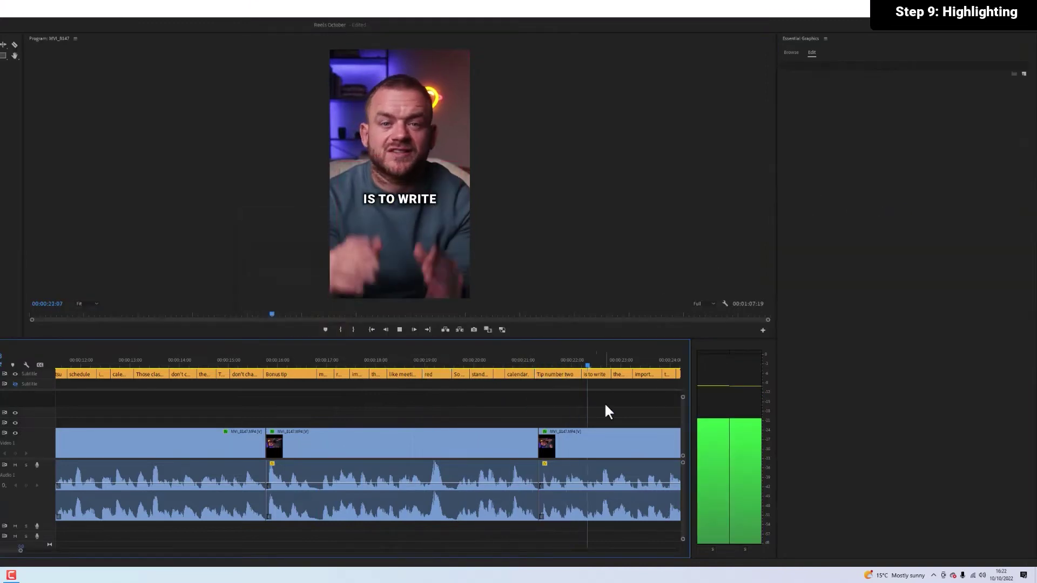
Fill the "M.I.T." caption at about 27 seconds with the copied yellow and resume playback.
key(space)
click(259, 373)
double_click(408, 198)
click(803, 249)
drag(418, 345, 390, 345)
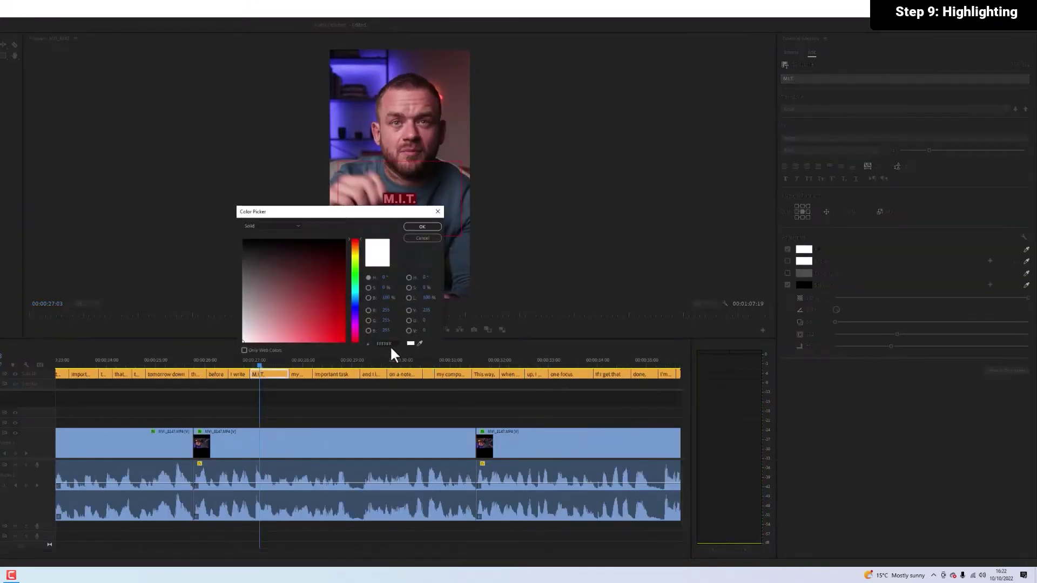
key(ctrl+v)
click(422, 227)
click(427, 409)
key(space)
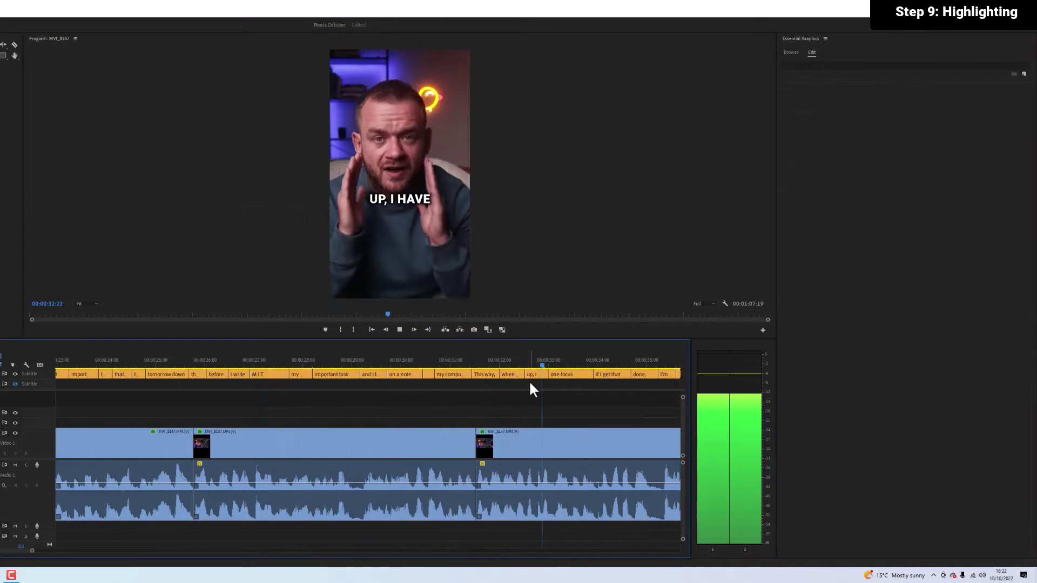
Highlight the "one focus" caption in the copied yellow and continue through the following captions.
click(385, 199)
click(810, 258)
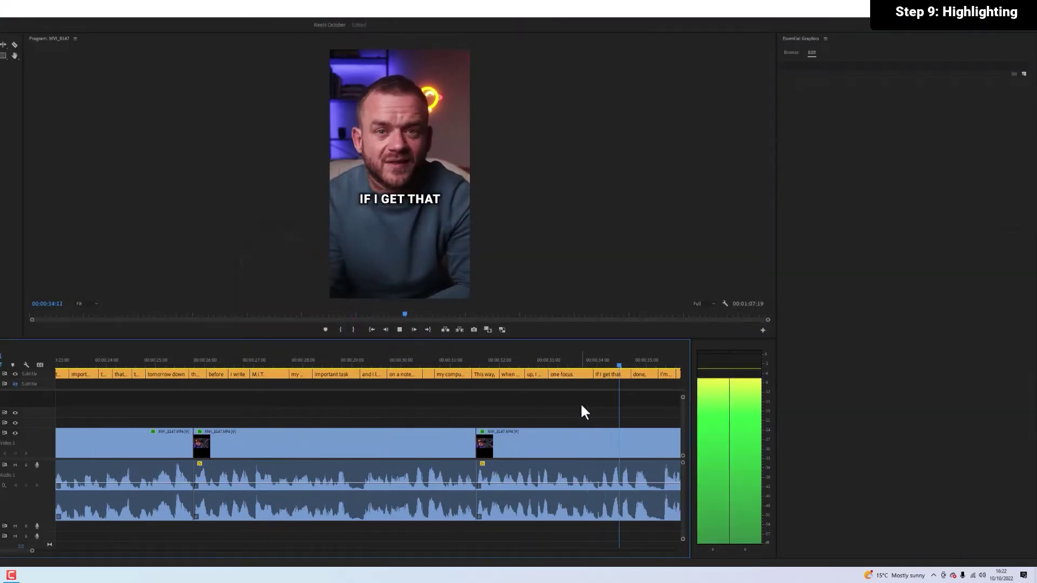
click(390, 197)
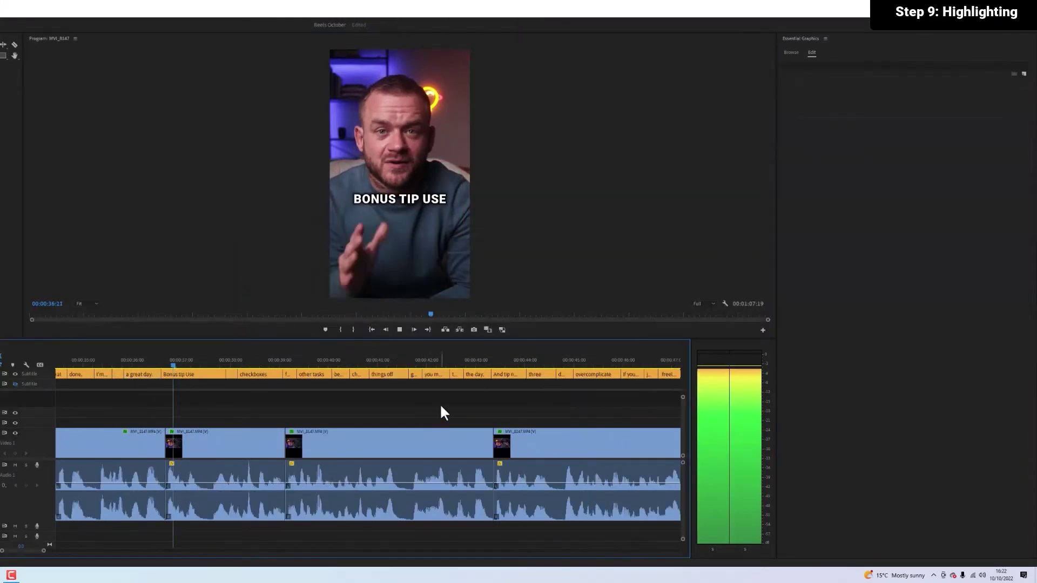
Fill "Bonus tip" in the "Bonus tip use" caption at about 37 seconds with the copied yellow.
click(192, 361)
click(419, 198)
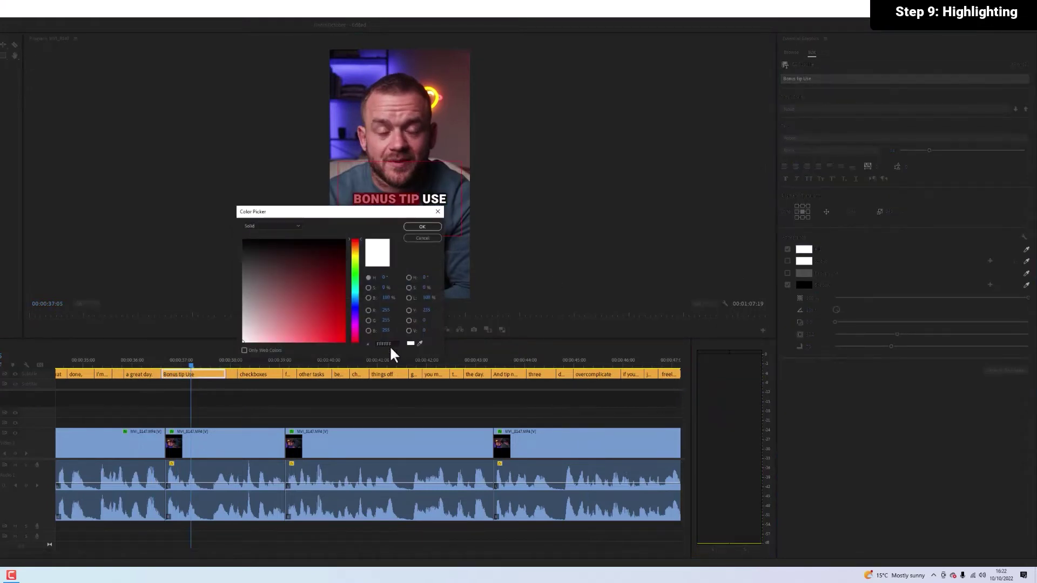
click(390, 343)
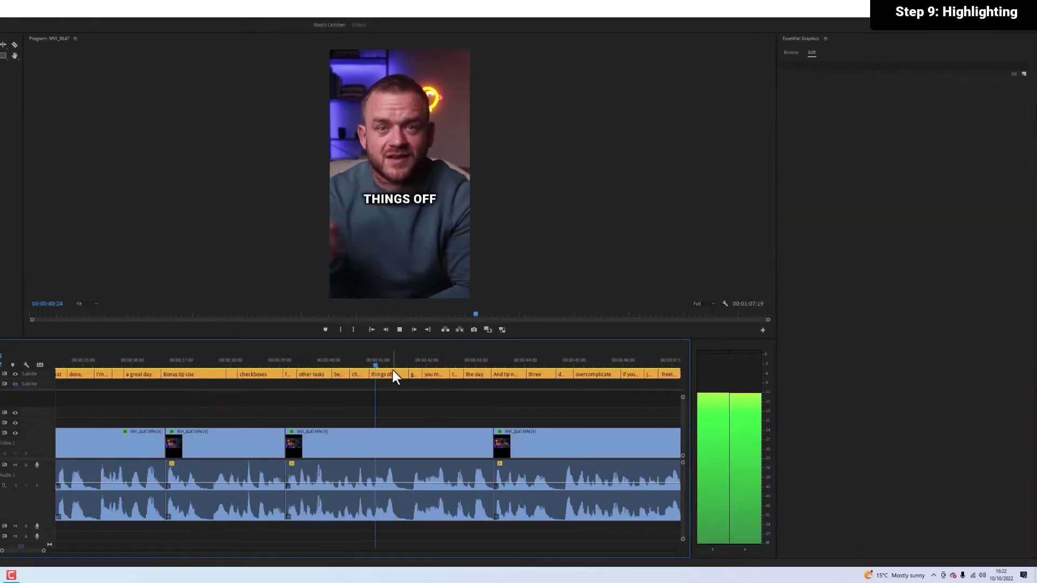
Fill "momentum" in the "you momentum" caption with the copied yellow and resume playback.
double_click(414, 198)
click(801, 252)
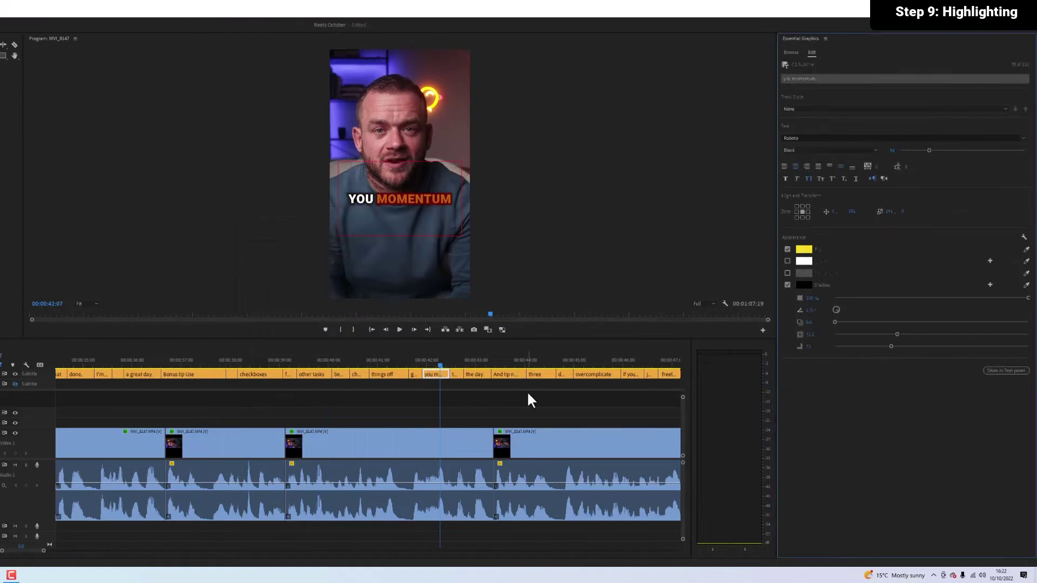
key(space)
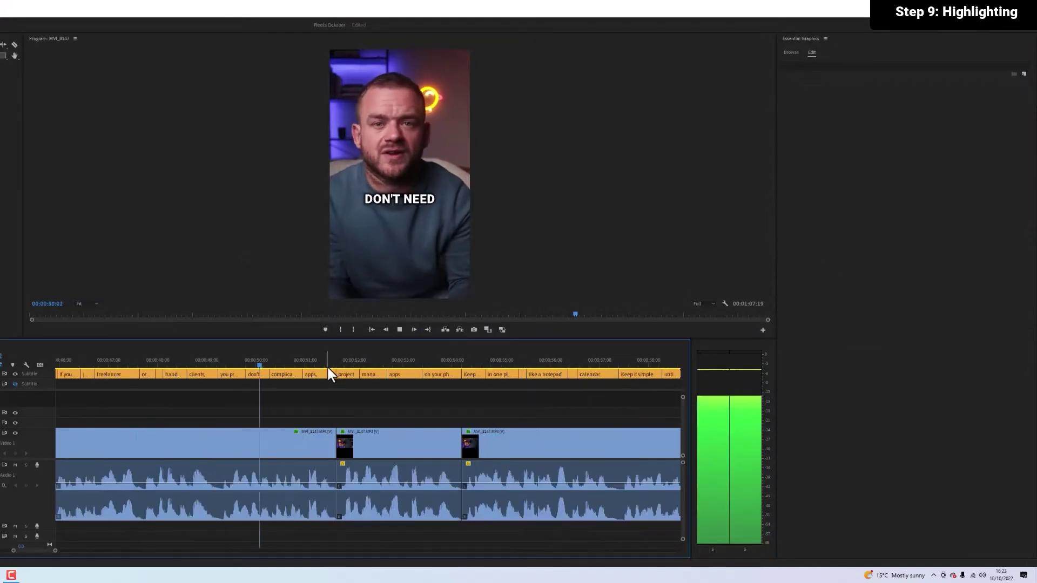
Highlight "one place" in the "in one place" caption at about 55 seconds with the copied yellow.
click(494, 362)
double_click(373, 199)
drag(374, 198, 445, 200)
click(803, 249)
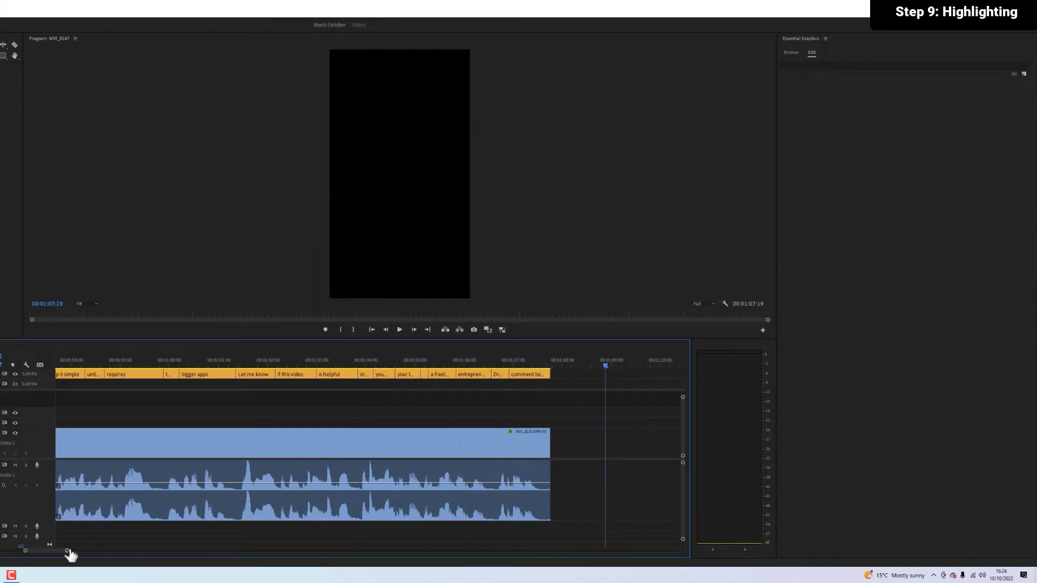
From the start of the sequence, find and split the "I keep my meetings" caption at about 10 seconds, setting the emphasised text to font size 130.
drag(68, 550, 160, 550)
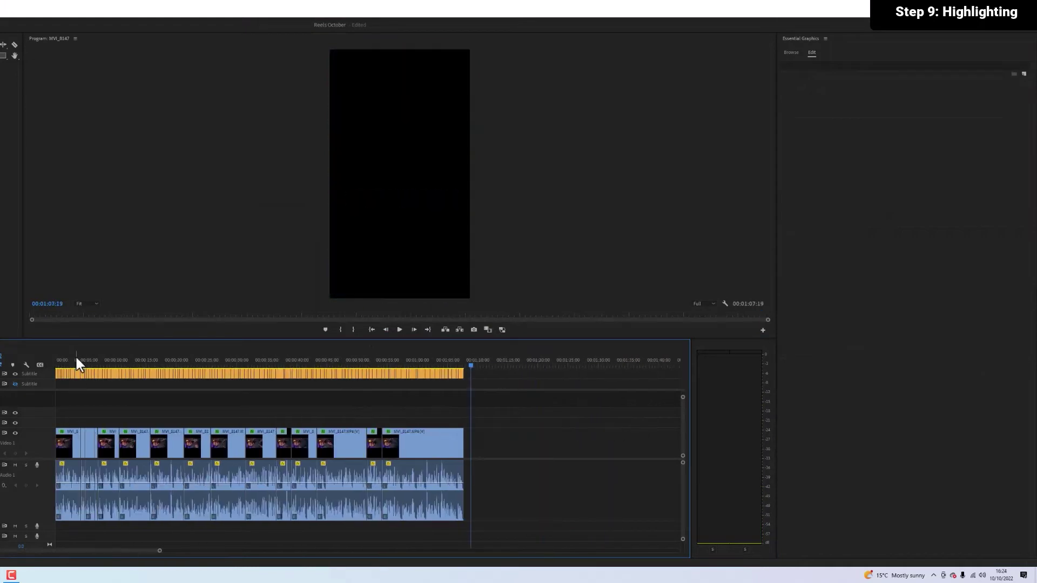
drag(76, 358, 57, 360)
drag(159, 550, 21, 550)
key(space)
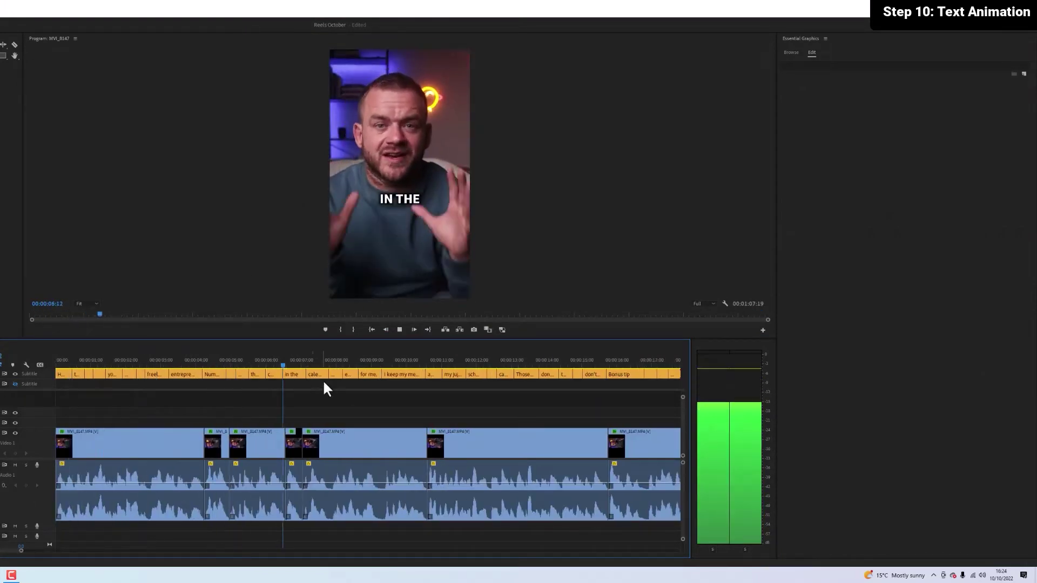
key(space)
click(320, 374)
drag(320, 365, 403, 373)
text(130)
key(Return)
key(space)
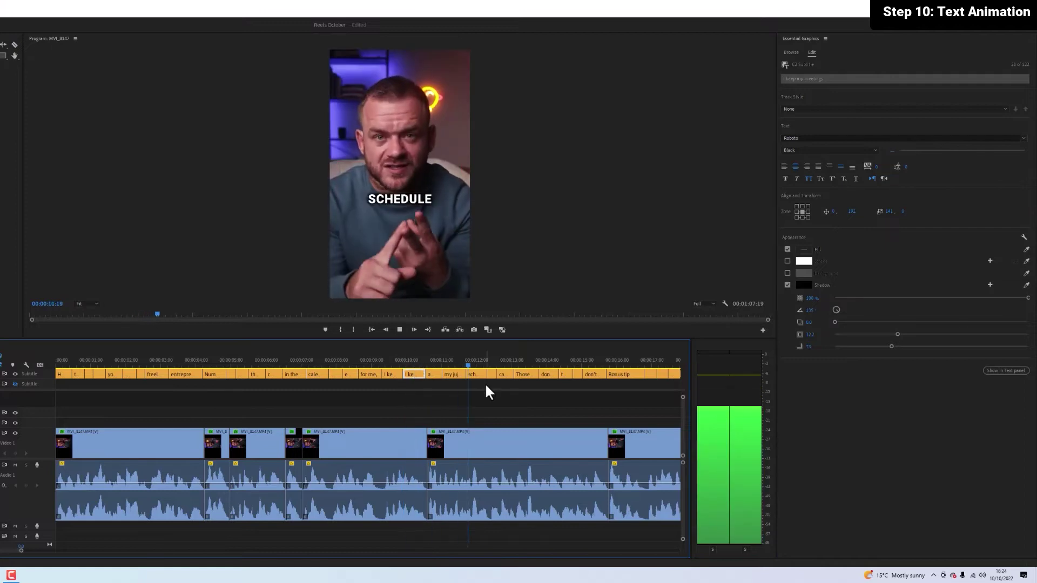
Set the font size of the "Bonus tip" caption at about 16 seconds to 150 and play it back.
key(space)
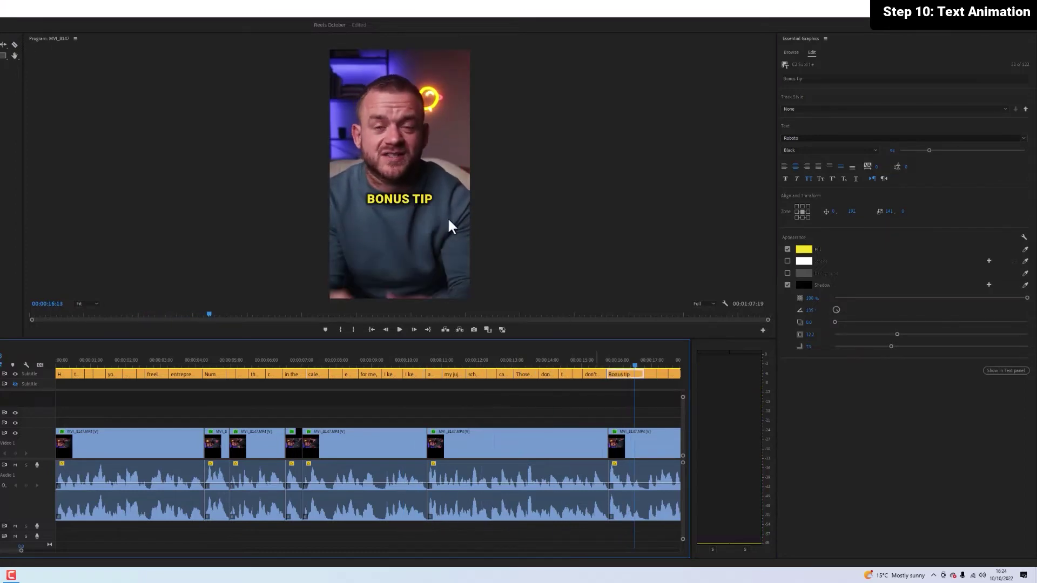
click(607, 358)
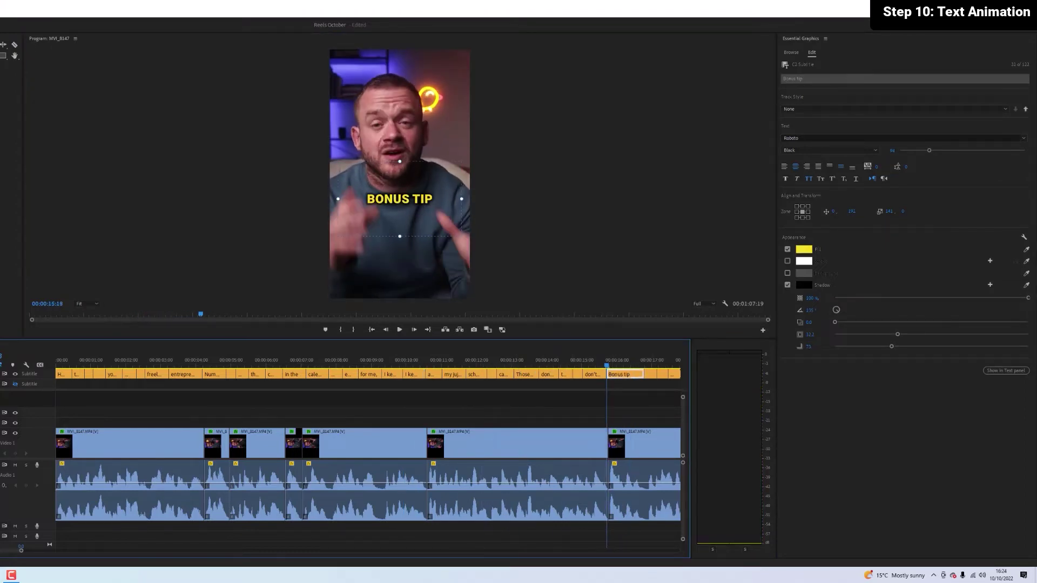
click(605, 365)
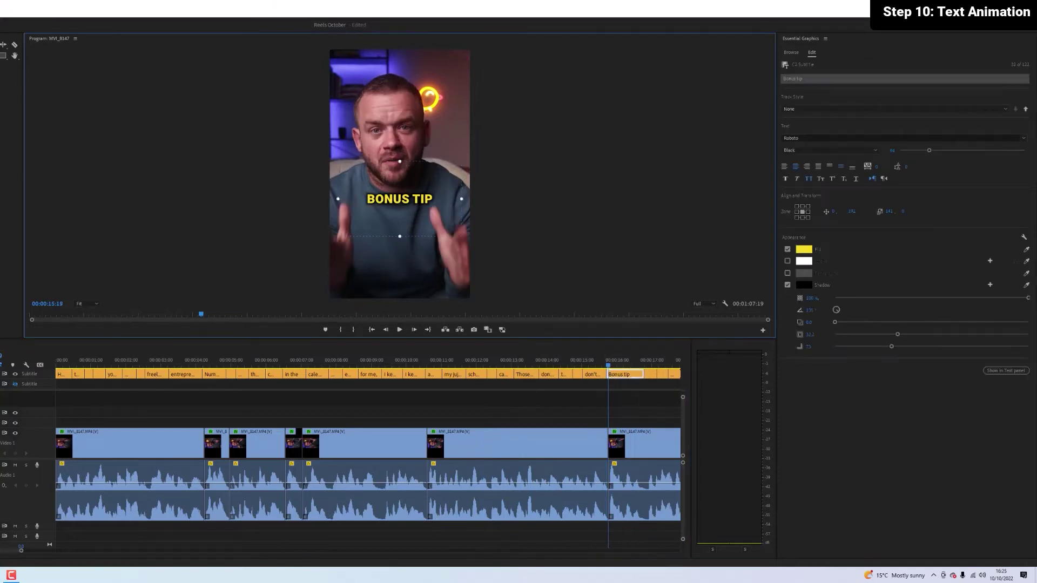
click(395, 204)
text(150)
key(Return)
click(599, 360)
key(space)
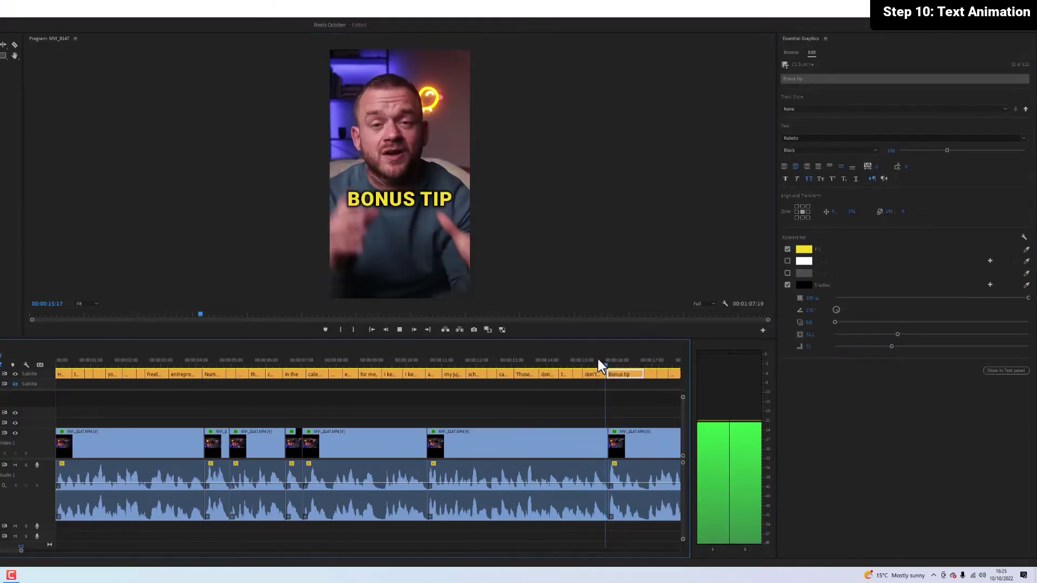
Split the caption beginning "Tip" at about 22 seconds, set the emphasised text to font size 120, and preview the change.
drag(263, 360, 258, 374)
key(c)
click(263, 374)
key(v)
double_click(441, 199)
text(120)
key(Return)
click(251, 359)
key(space)
key(space)
click(249, 360)
key(space)
Split the "M.I.T." caption at about 27 seconds into three parts with letters enlarged to font size 150, and play it back.
drag(363, 358, 448, 364)
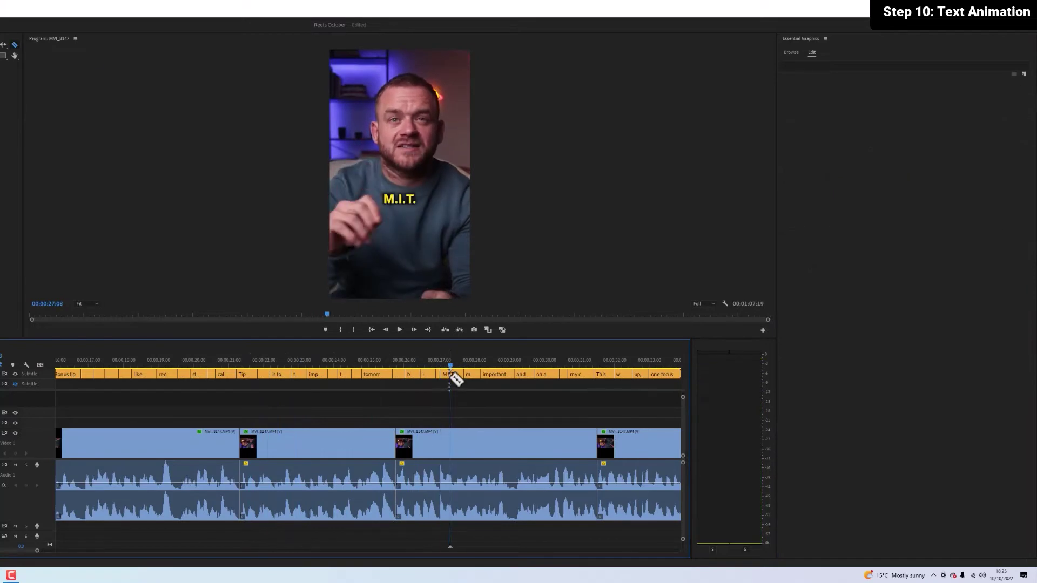
click(453, 375)
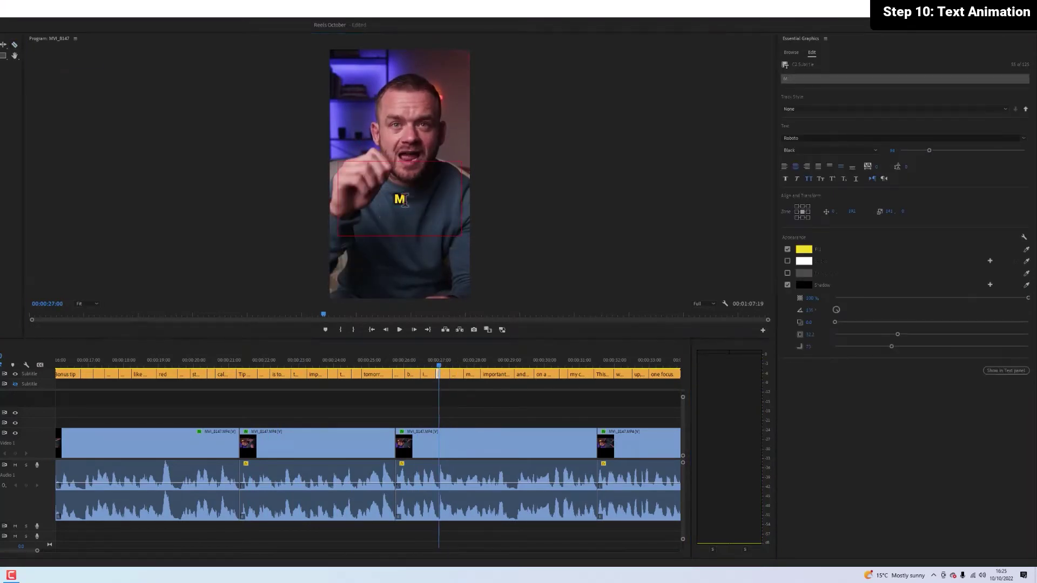
drag(437, 363, 459, 364)
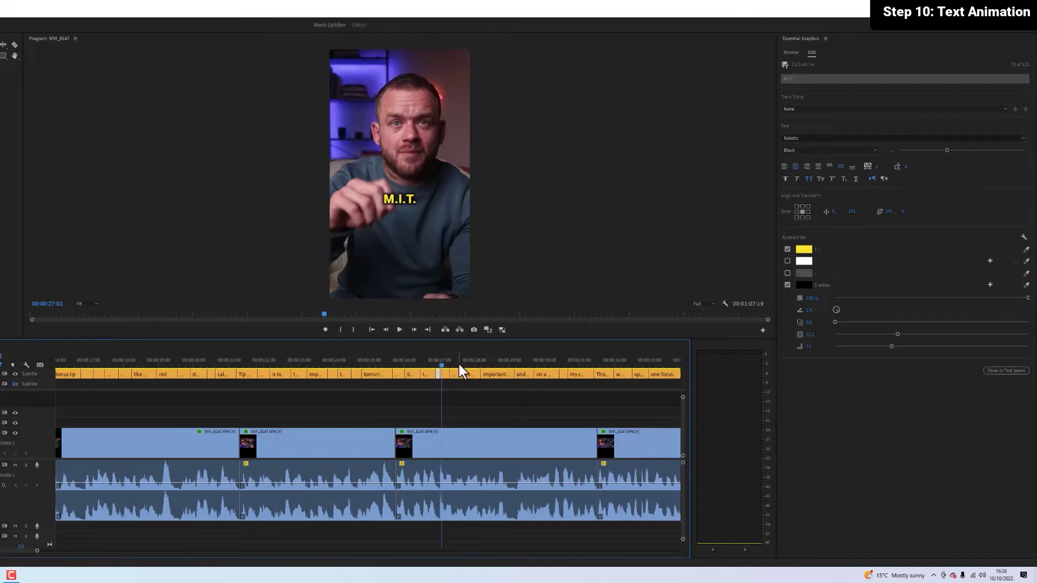
click(452, 365)
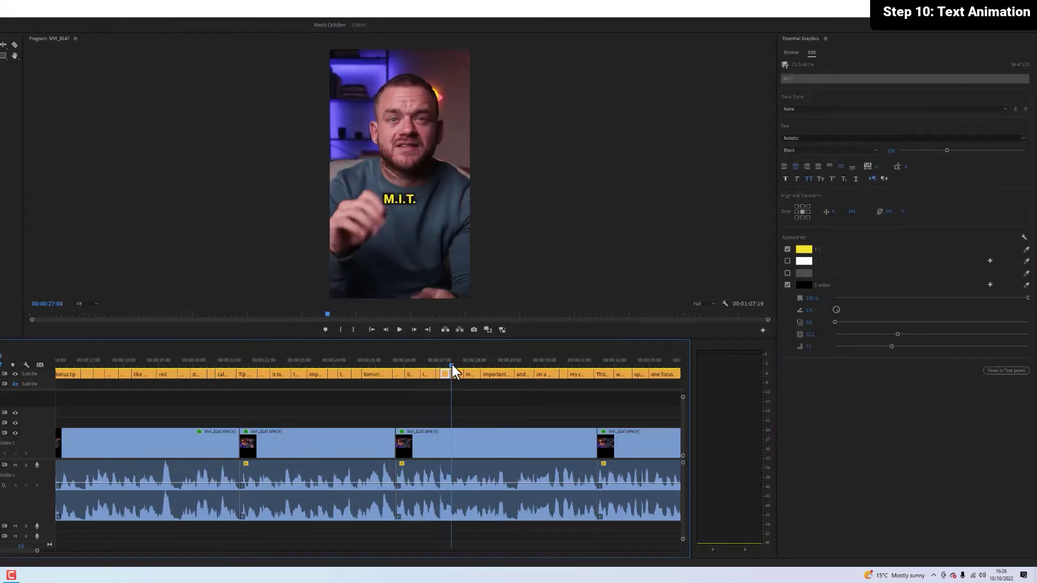
click(893, 151)
text(150)
key(Return)
click(416, 360)
key(space)
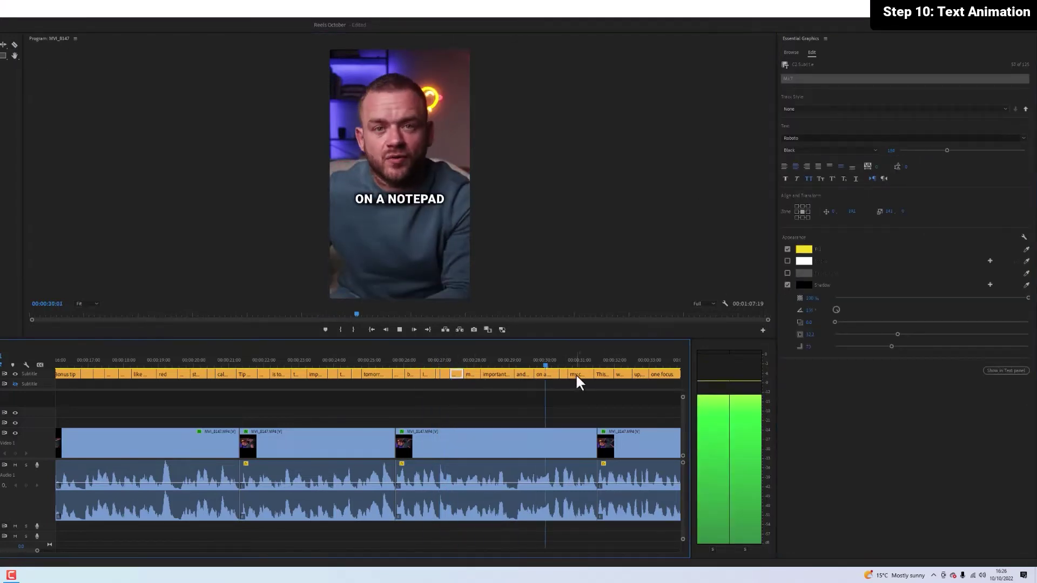
Split the "one focus" caption at about 33 seconds into "one" and "one focus." at font size 150, and play it back.
key(space)
key(p)
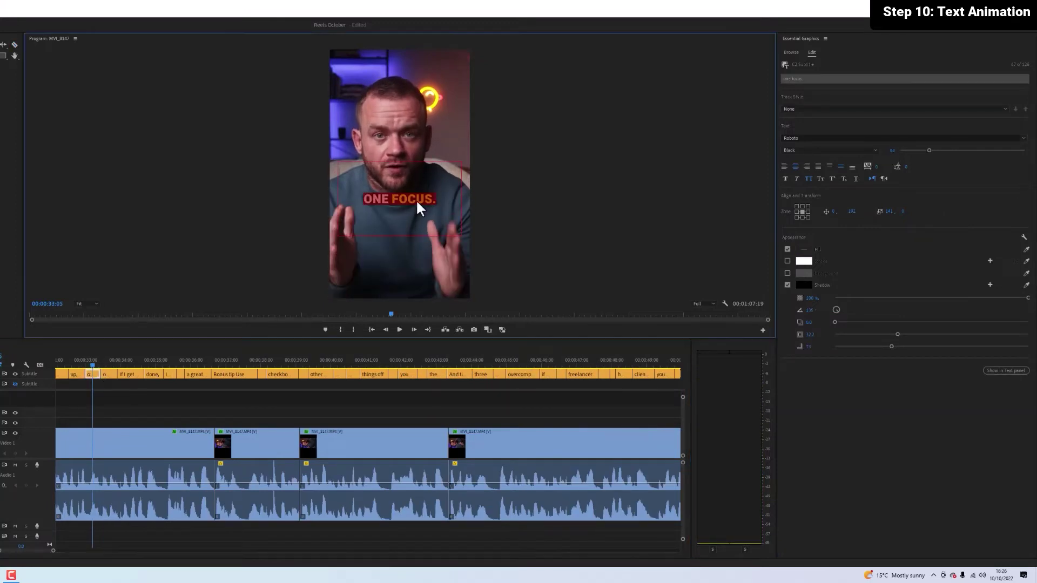
click(114, 359)
click(389, 201)
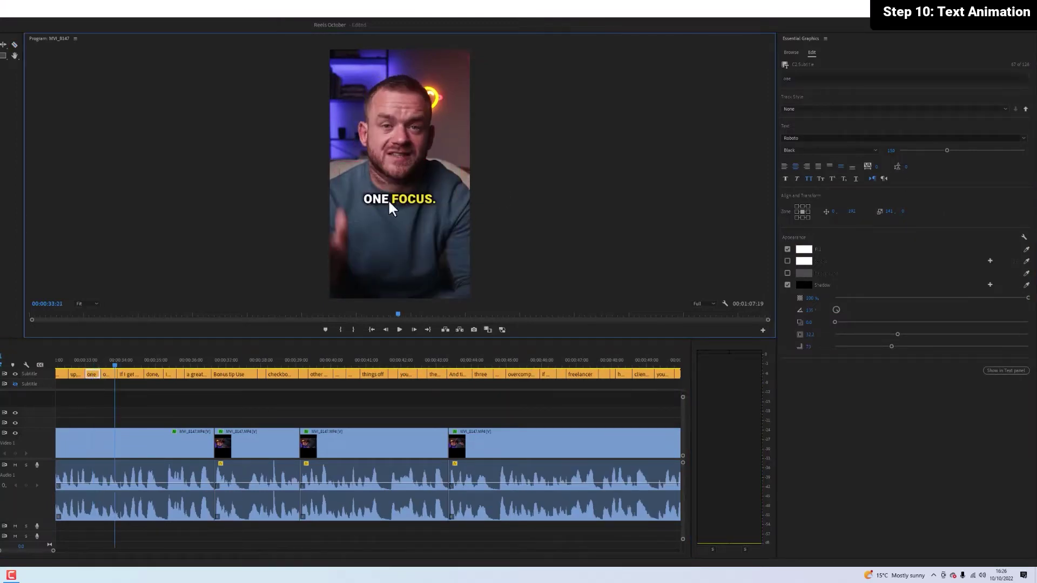
click(80, 357)
key(space)
scroll(371, 405, down, 1)
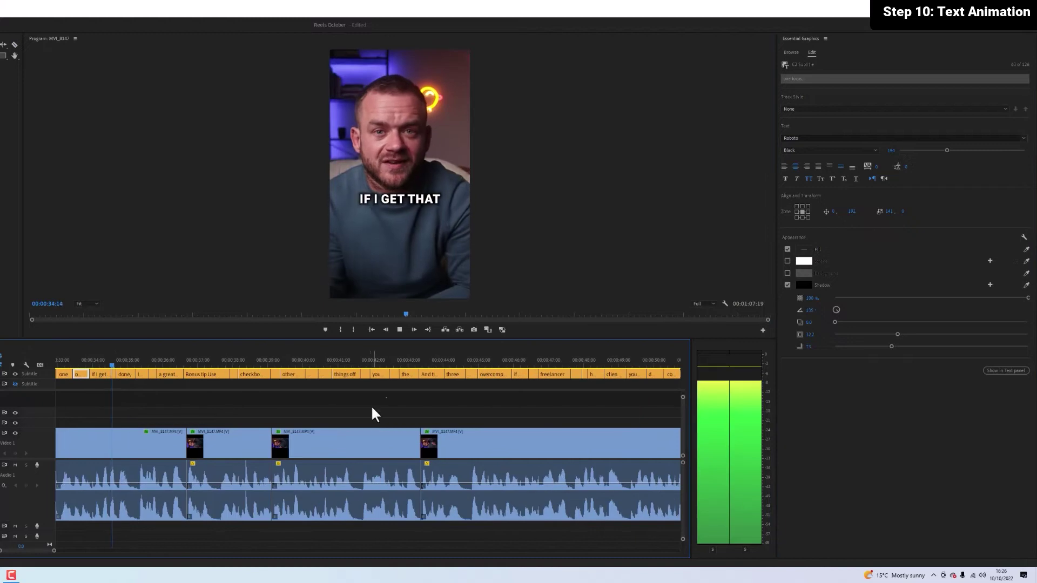
Move "use" from the "Bonus tip use" caption into the following "little" caption and set "Bonus tip" to font size 150.
click(206, 361)
drag(205, 359, 226, 368)
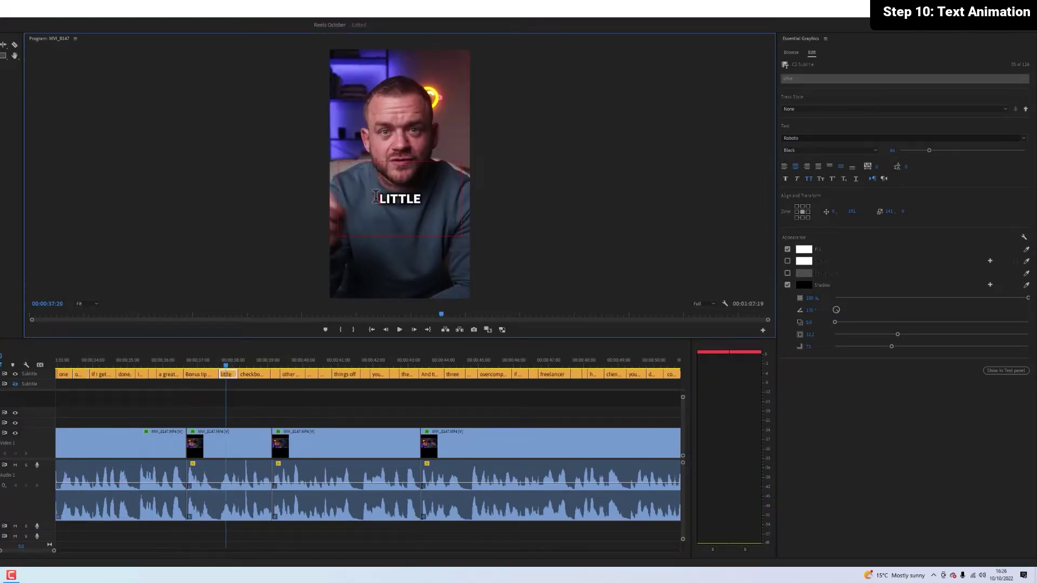
click(208, 374)
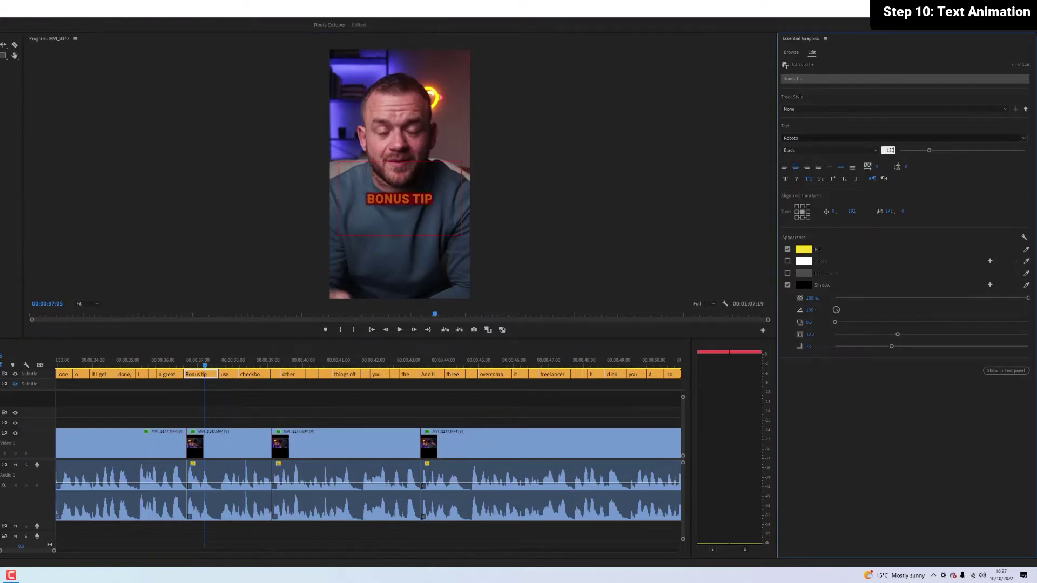
click(264, 398)
key(space)
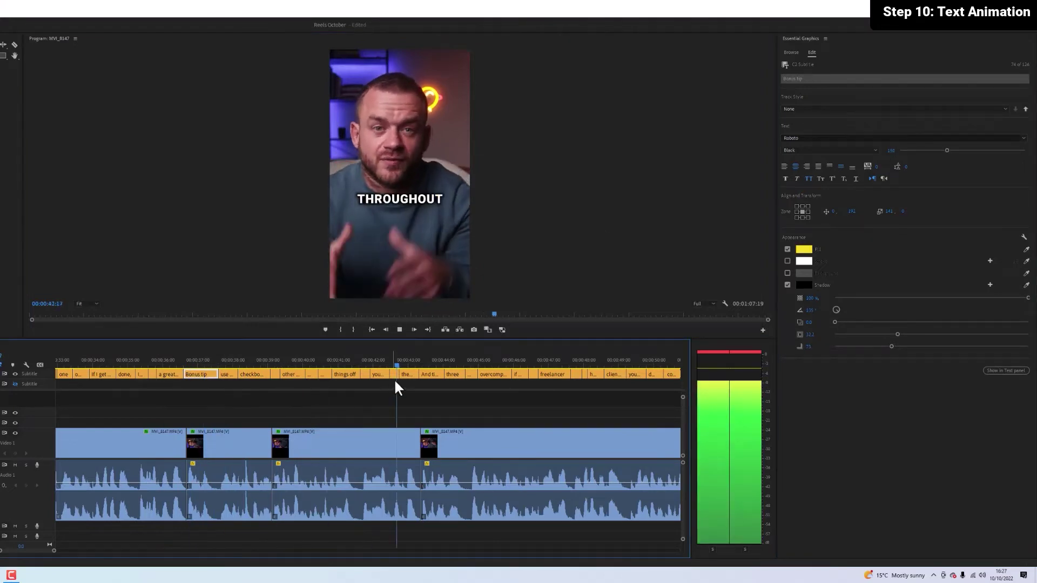
Play on through the remaining captions and select the "is helpful" caption at about 1:03.
click(400, 198)
click(527, 400)
key(space)
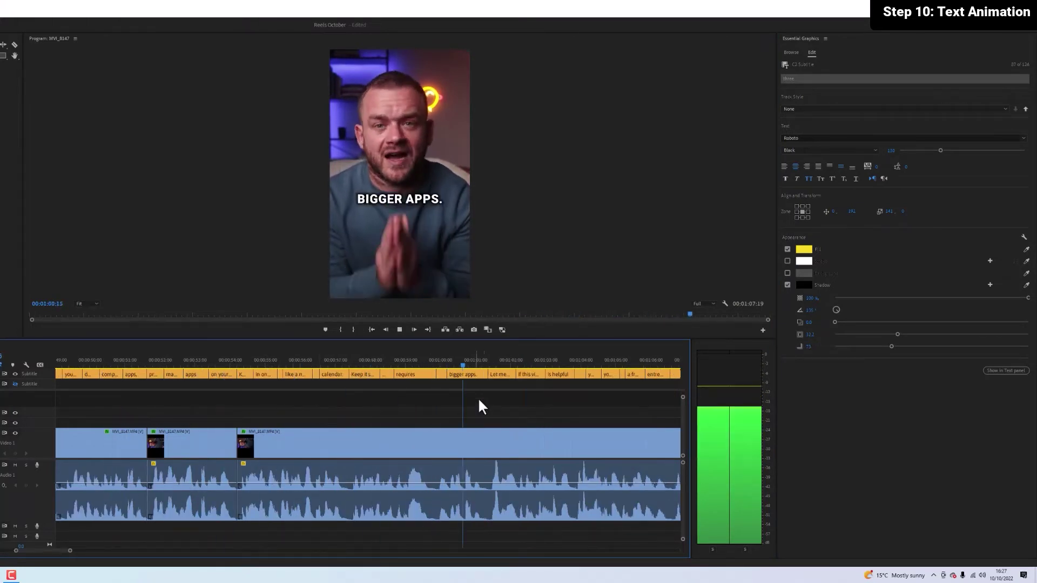
click(563, 310)
click(561, 360)
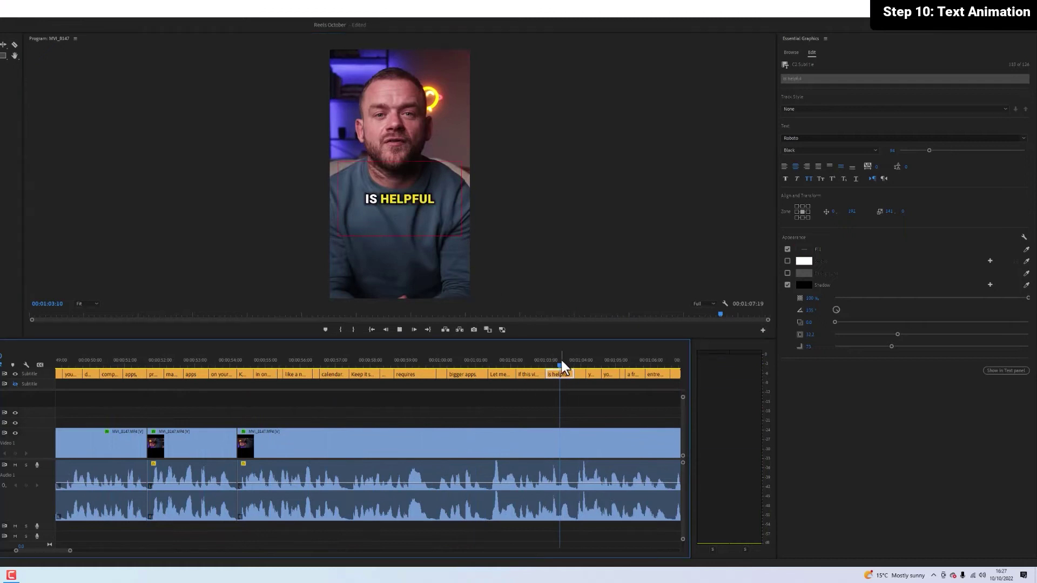
key(space)
Play the reel from the beginning to review the animated captions.
drag(124, 551, 157, 554)
key(space)
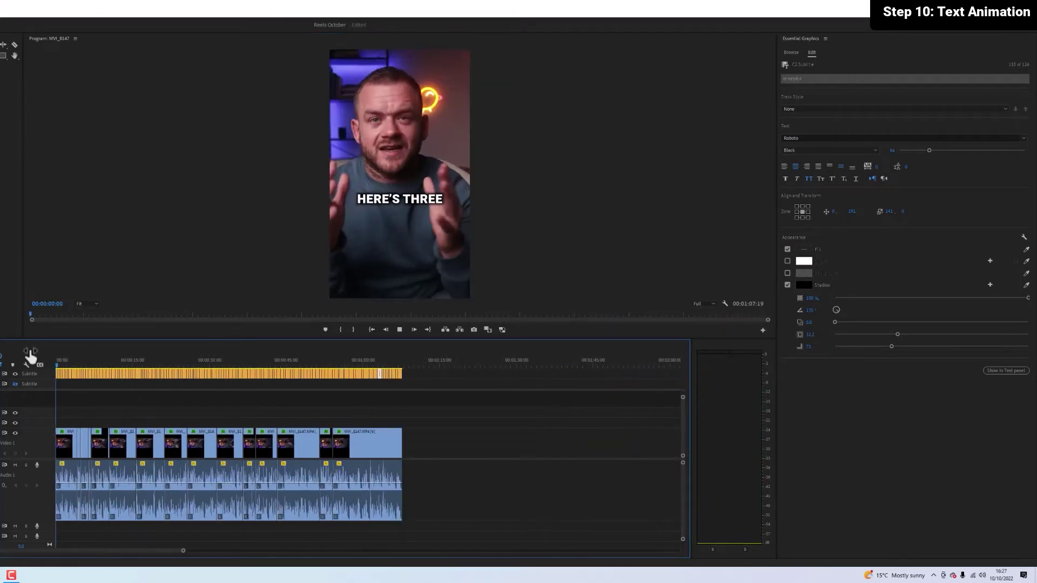
click(239, 410)
key(equal)
key(equal)
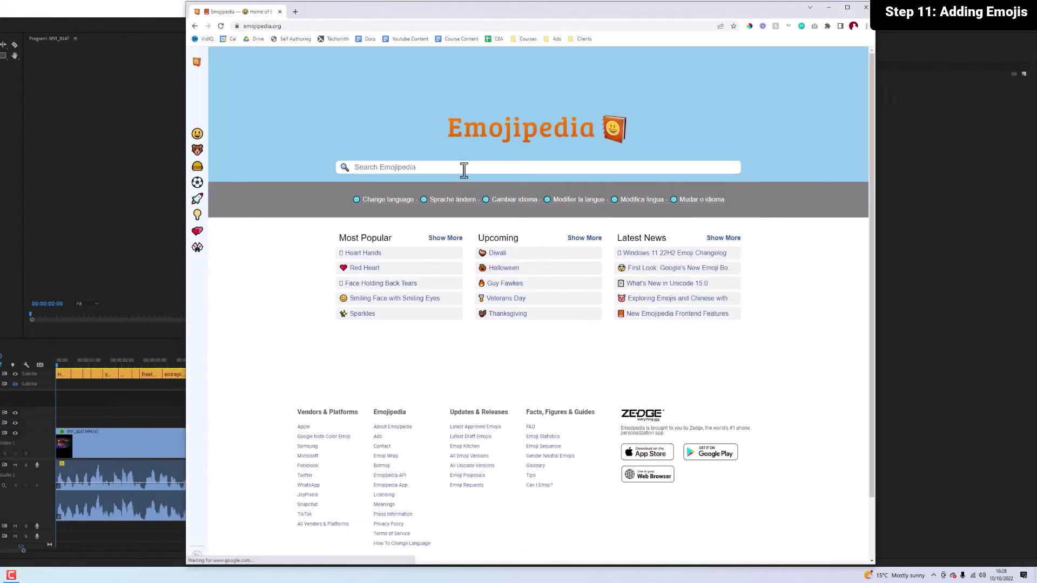
Switch to Emojipedia in the browser and search for a time or clock emoji.
click(463, 169)
text(timr)
key(Return)
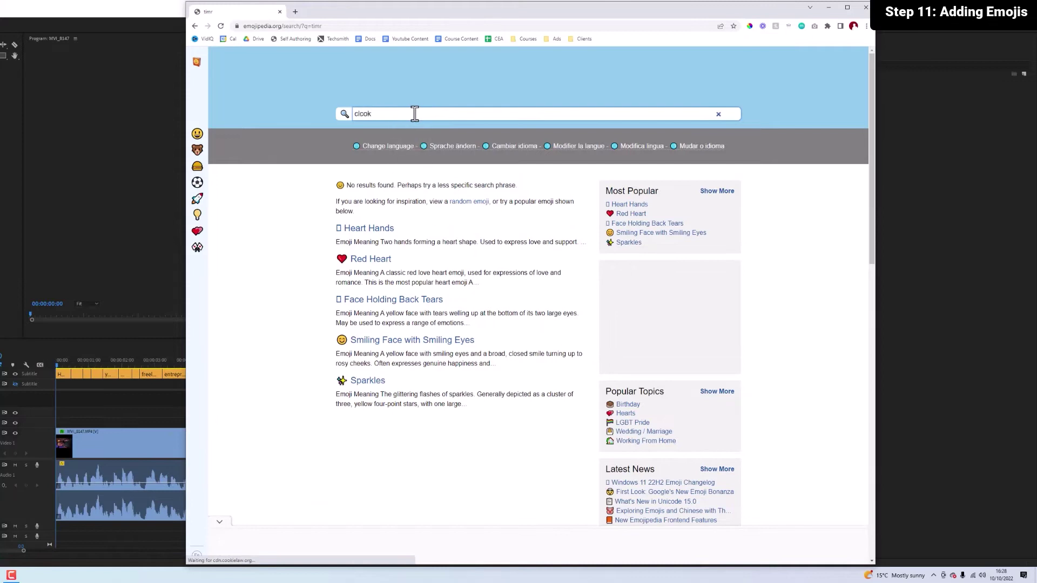
click(195, 25)
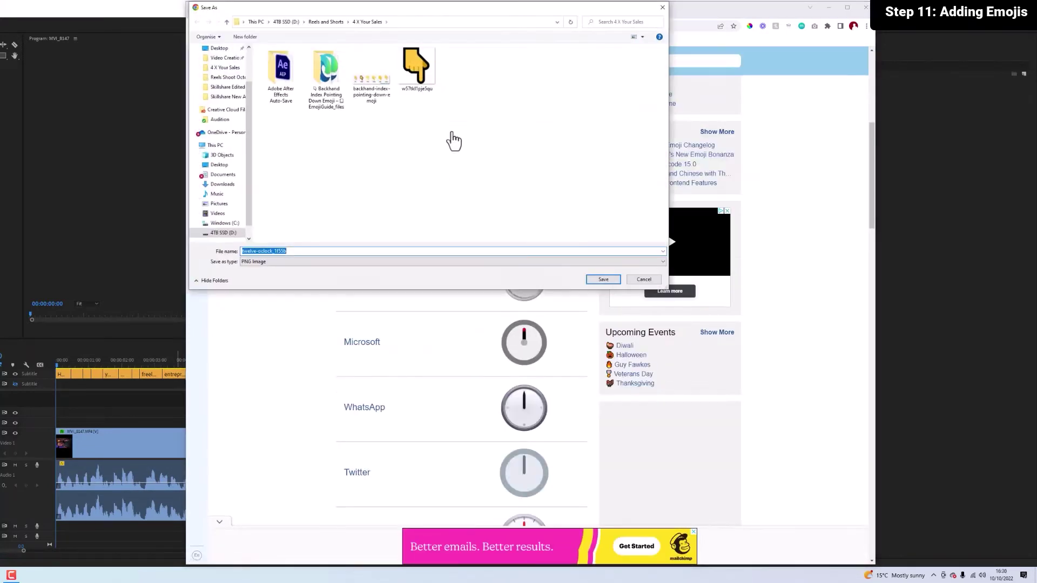
Save the twelve o'clock emoji as a PNG image in the Emojis folder inside Video Creation Assets.
click(218, 49)
click(218, 58)
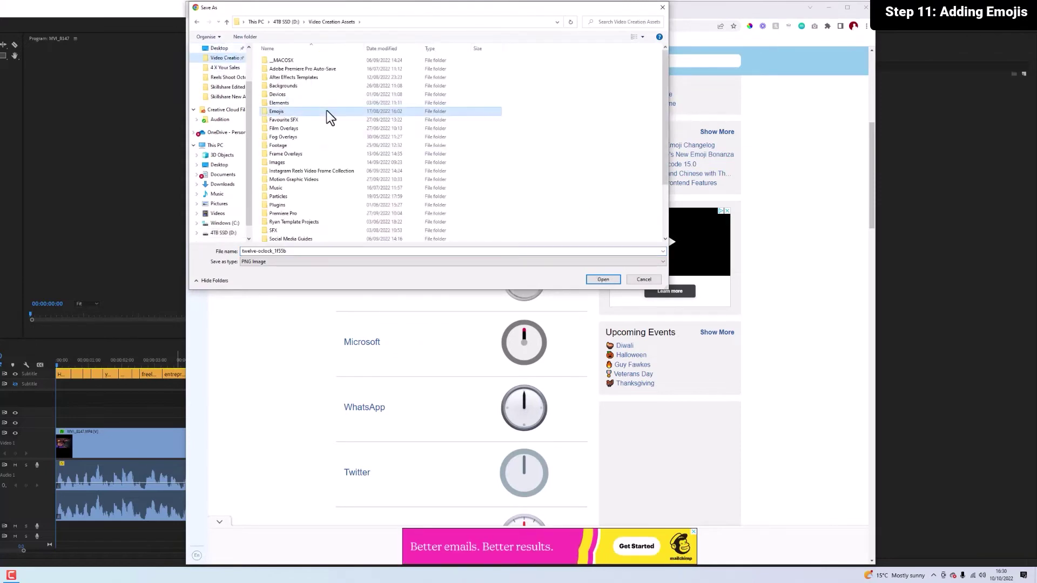
double_click(326, 111)
click(602, 280)
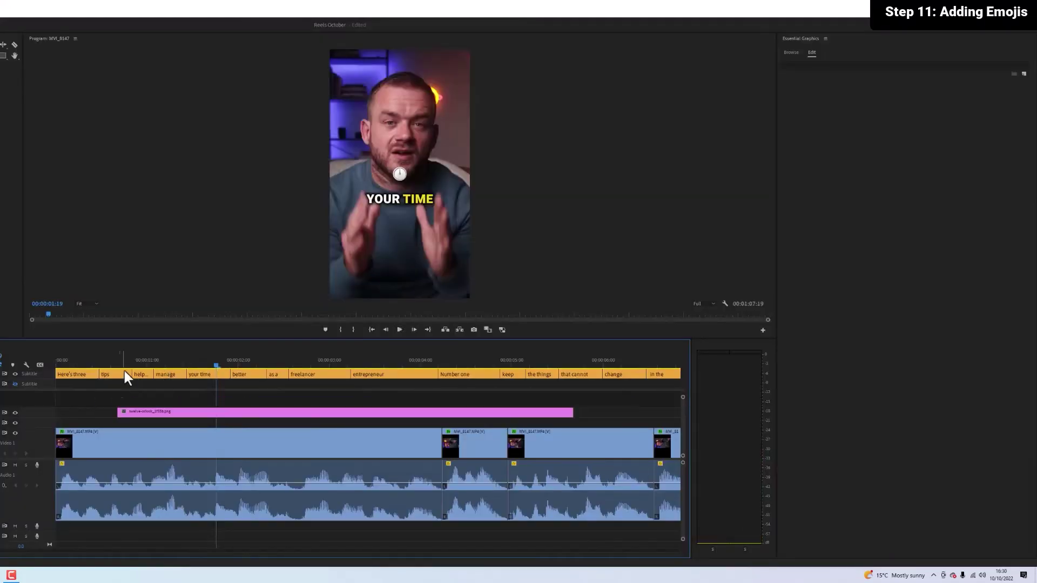
Trim the clock emoji clip to the length of the "your time" caption and move it down one video track.
drag(118, 412, 187, 411)
drag(577, 412, 230, 411)
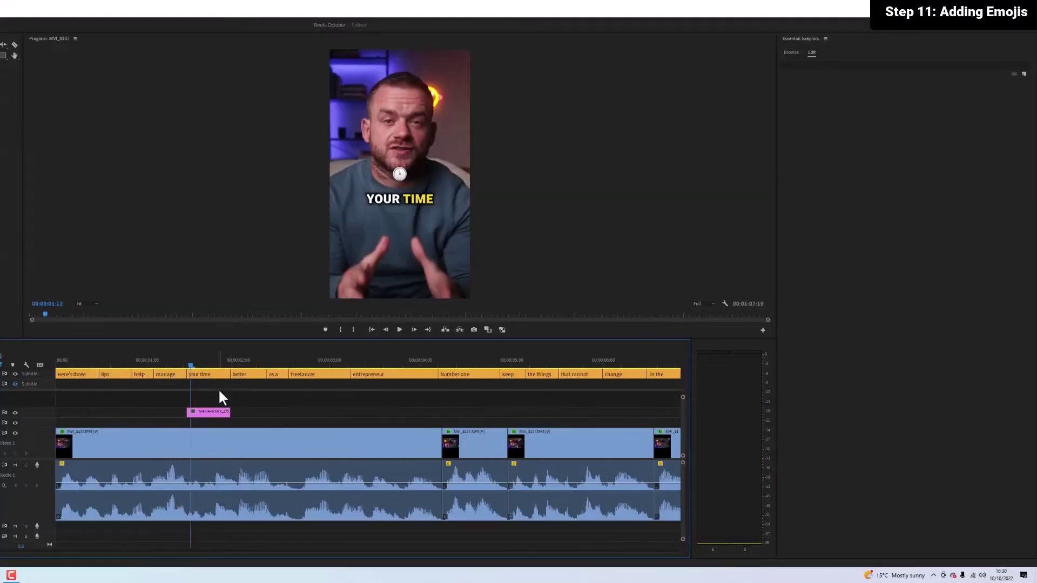
drag(168, 364, 204, 363)
click(205, 373)
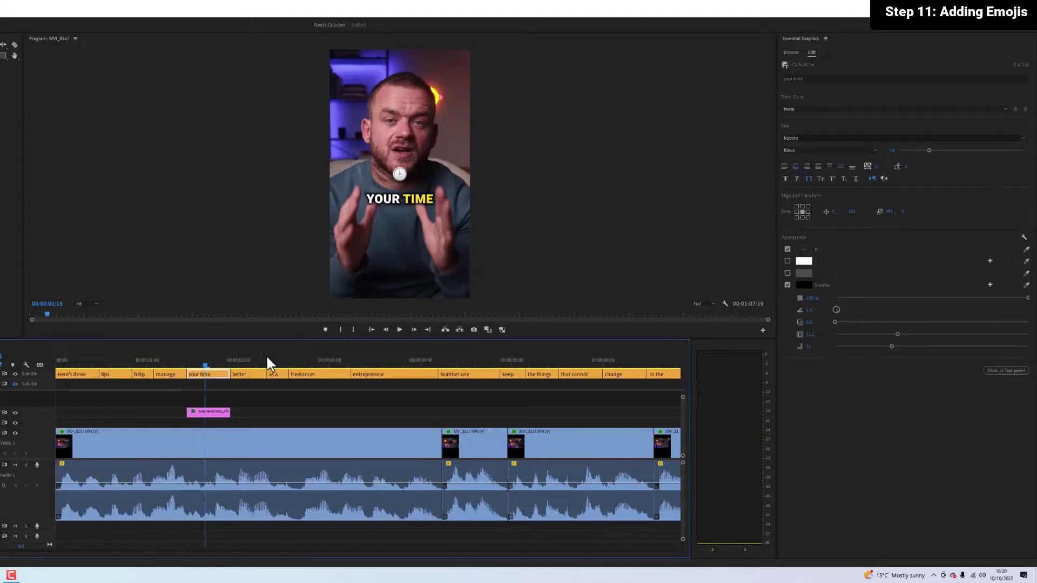
drag(207, 411, 208, 422)
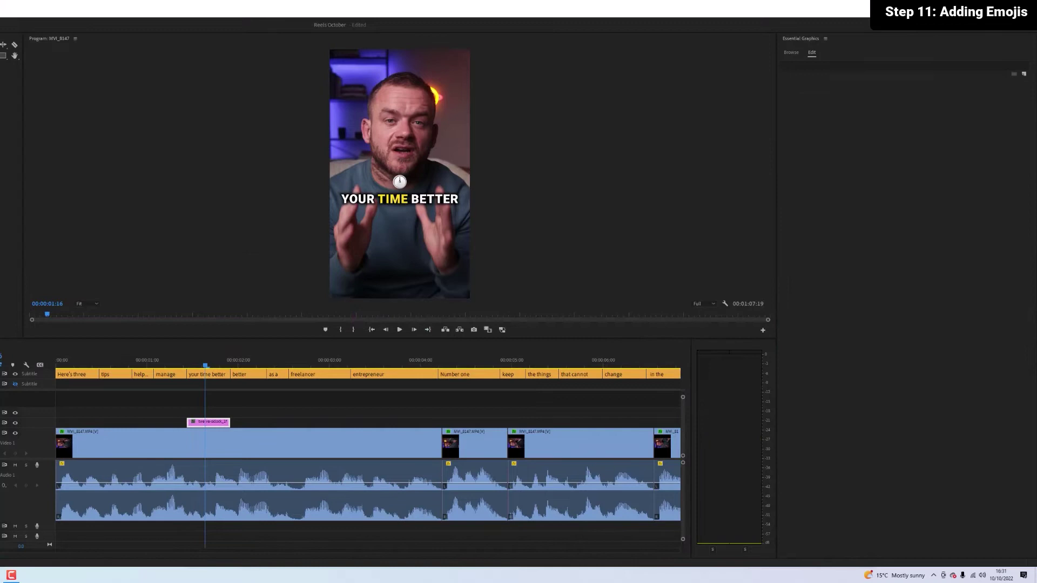
Extend the clock emoji to the end of the widened "your time better" caption and enlarge "time" in the caption's second part.
click(268, 366)
drag(229, 422, 267, 422)
drag(251, 365, 220, 367)
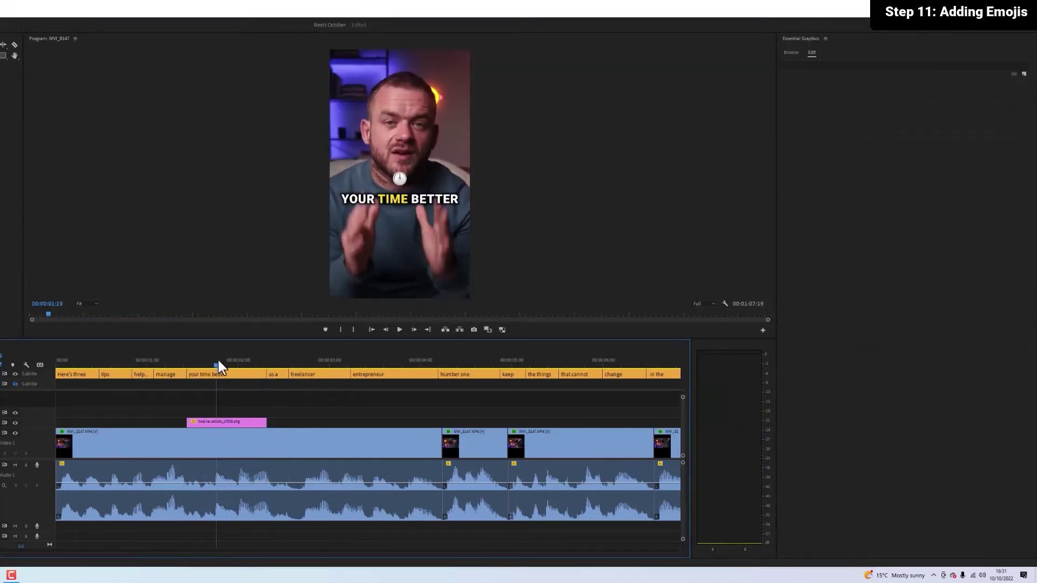
click(393, 204)
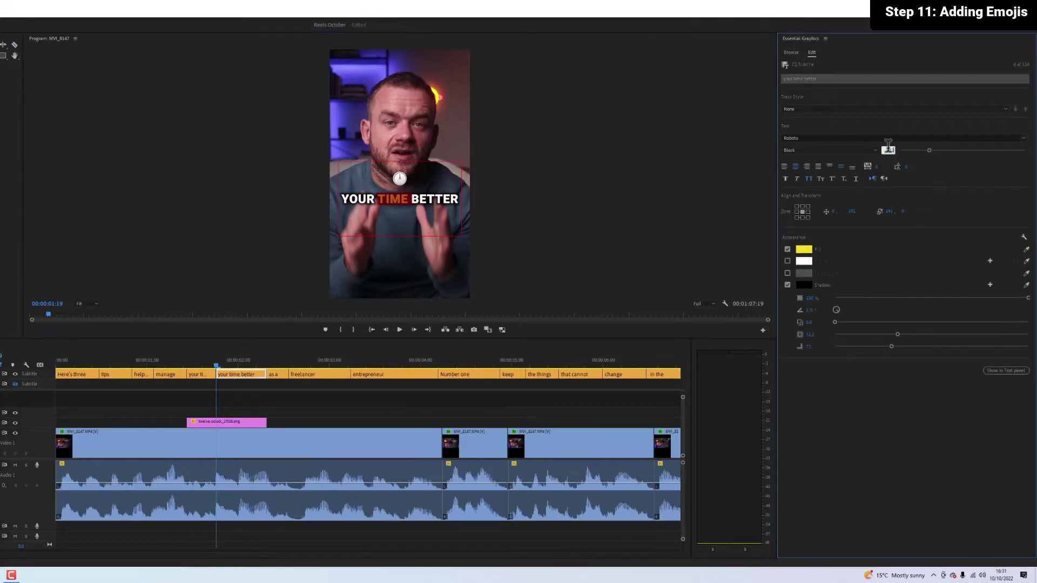
key(space)
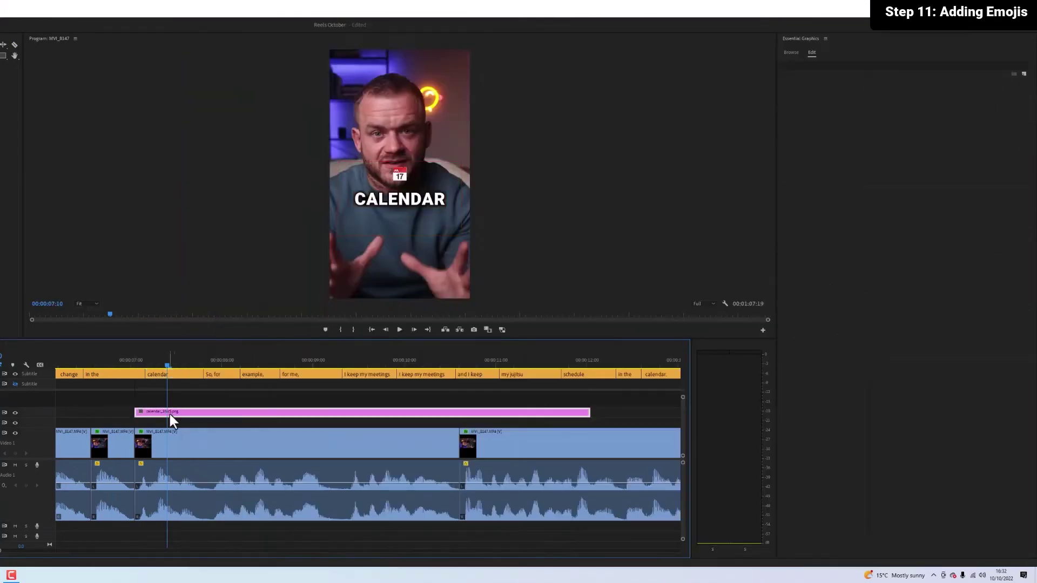
Move the calendar emoji clip down one video track and trim it to run from the "calendar" caption until "So, for".
mouse_move(169, 411)
mouse_down()
mouse_move(187, 426)
mouse_move(163, 427)
mouse_up()
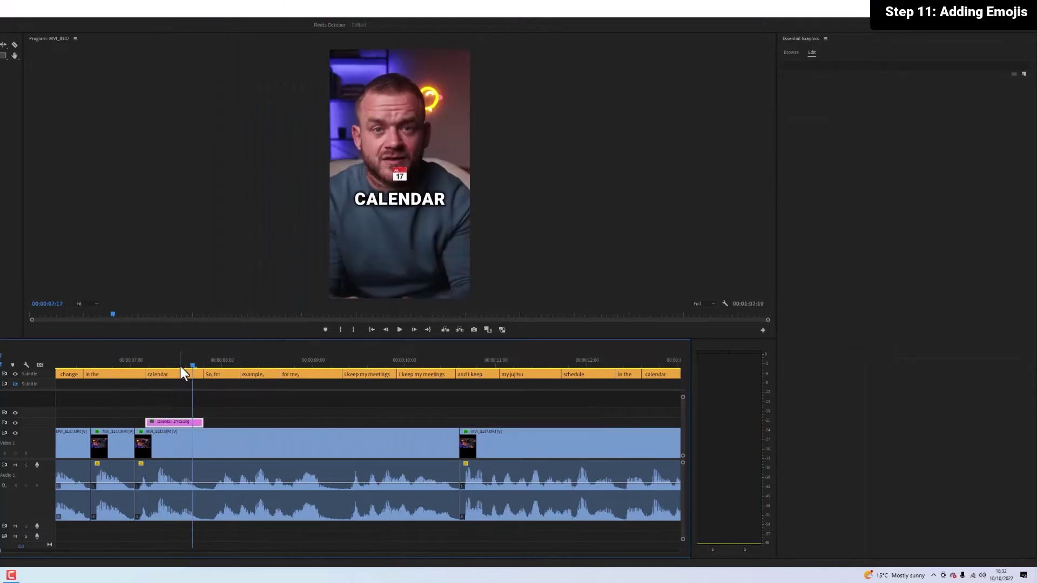
drag(149, 421, 146, 422)
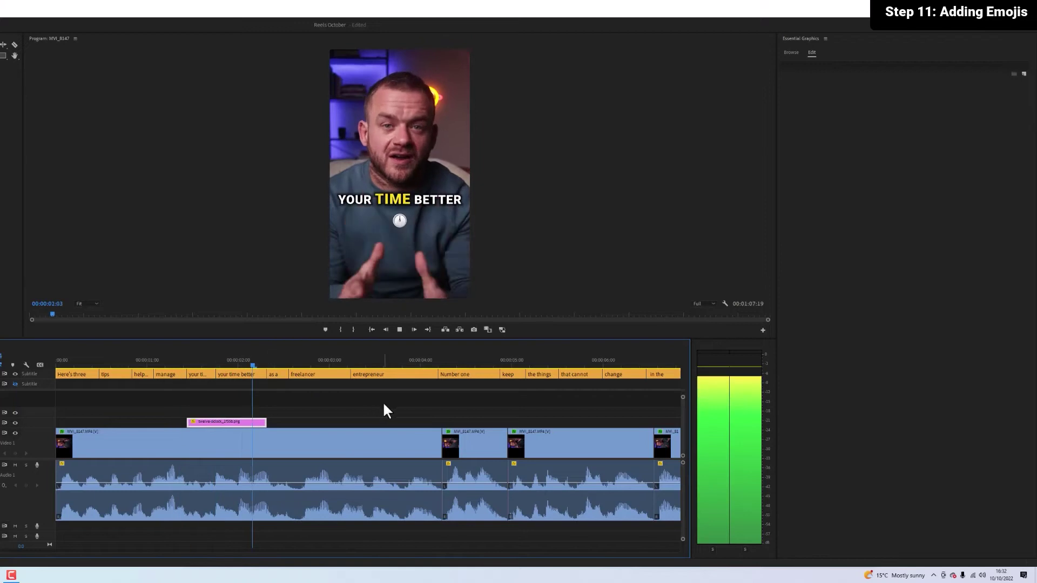
Switch to Emojipedia in the browser and save the Handshake: Light Skin Tone emoji as a PNG image in the Emojis folder.
click(212, 364)
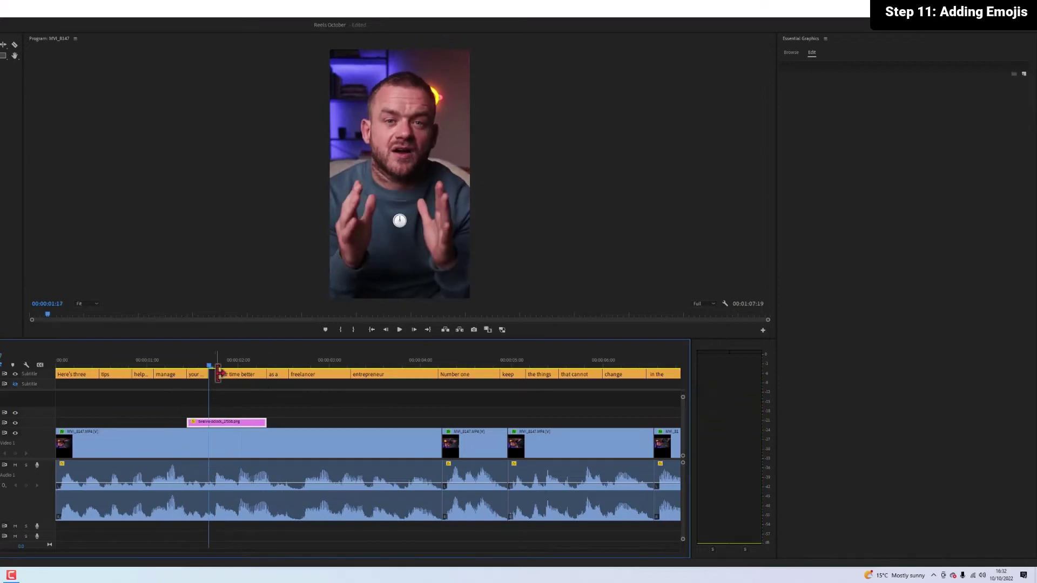
key(space)
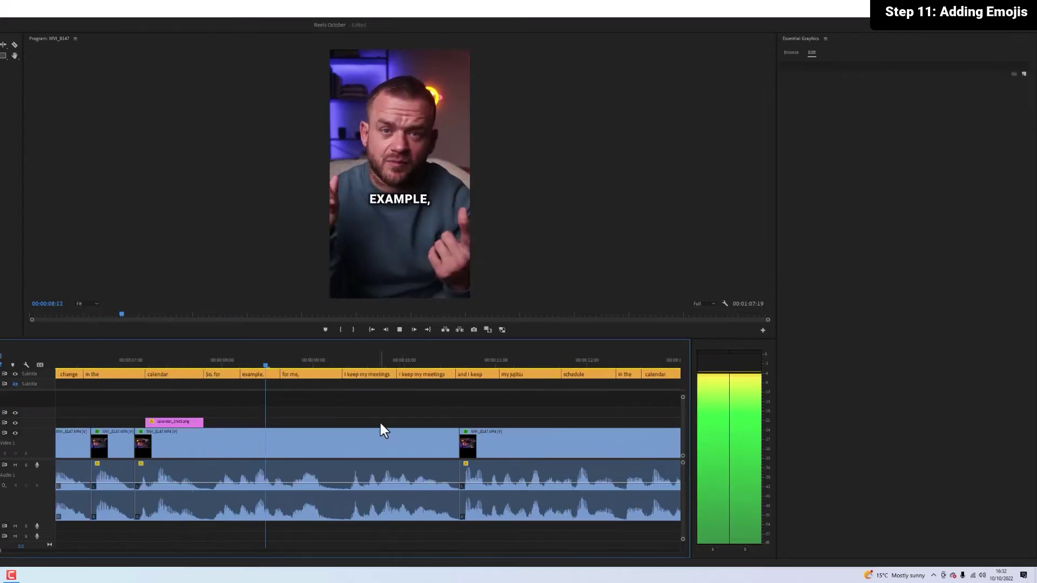
key(space)
key(alt+Tab)
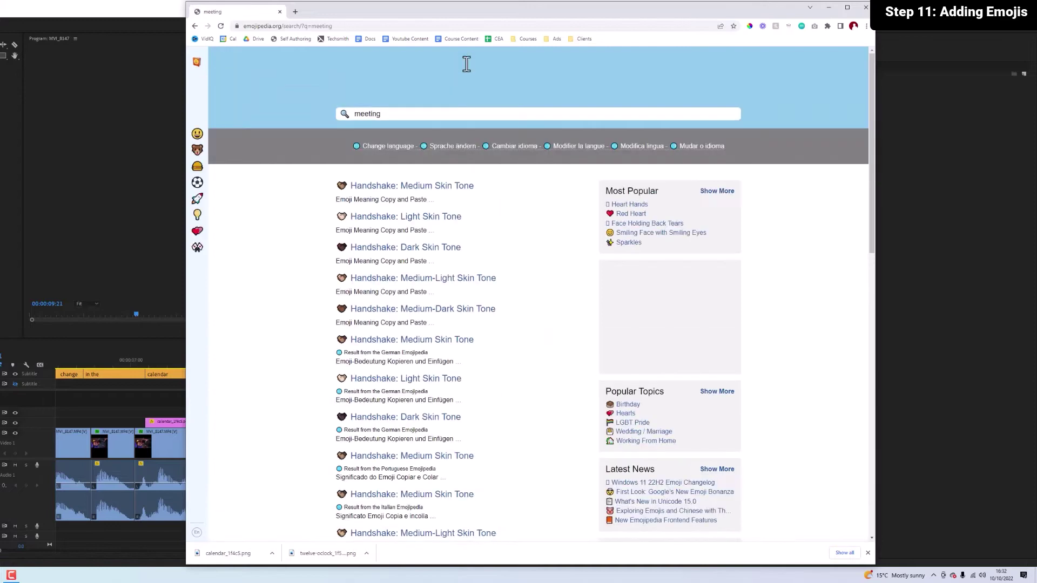
click(438, 217)
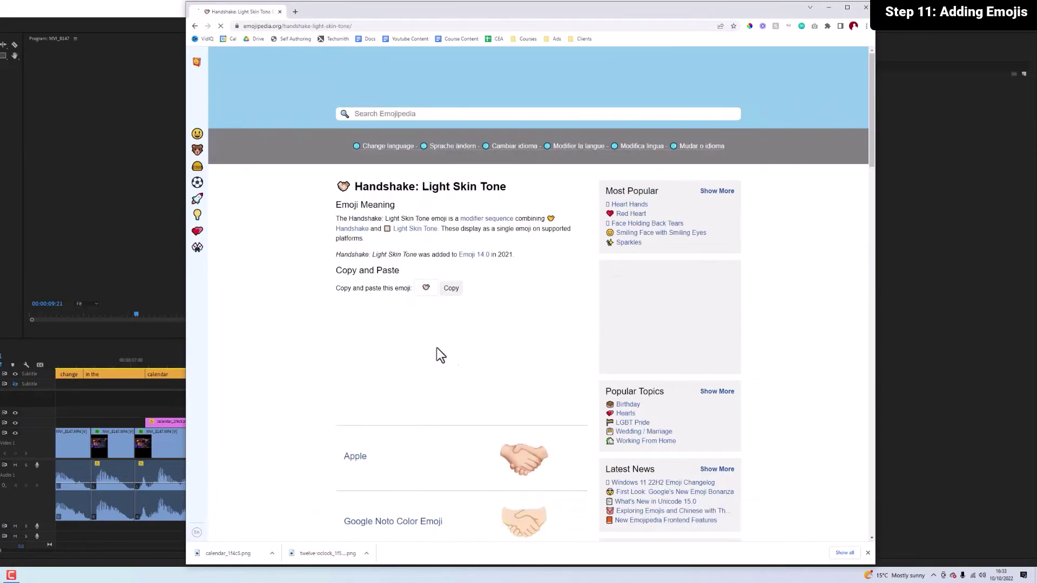
scroll(470, 355, down, 15)
scroll(509, 347, up, 12)
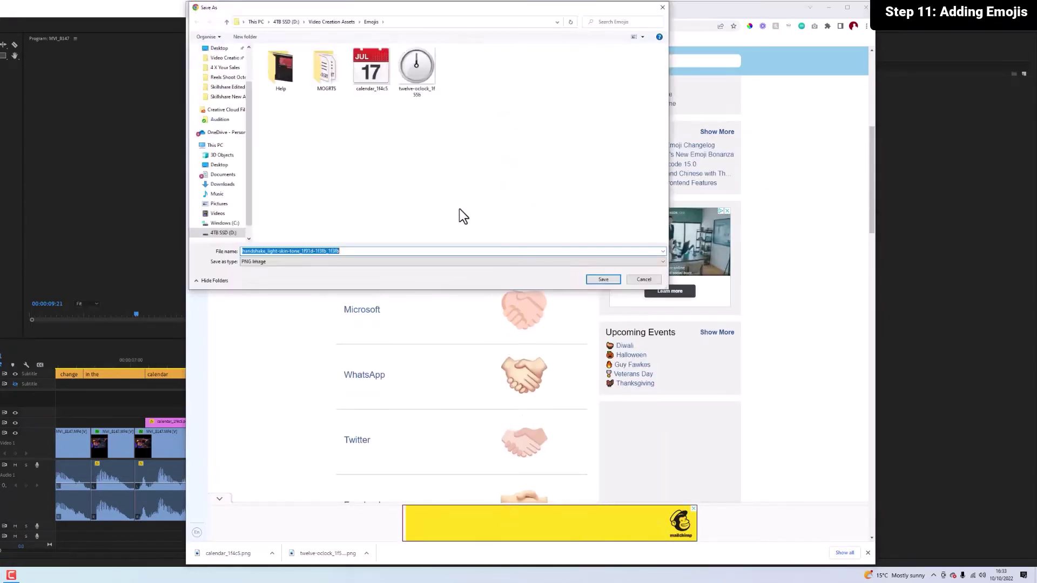
key(Return)
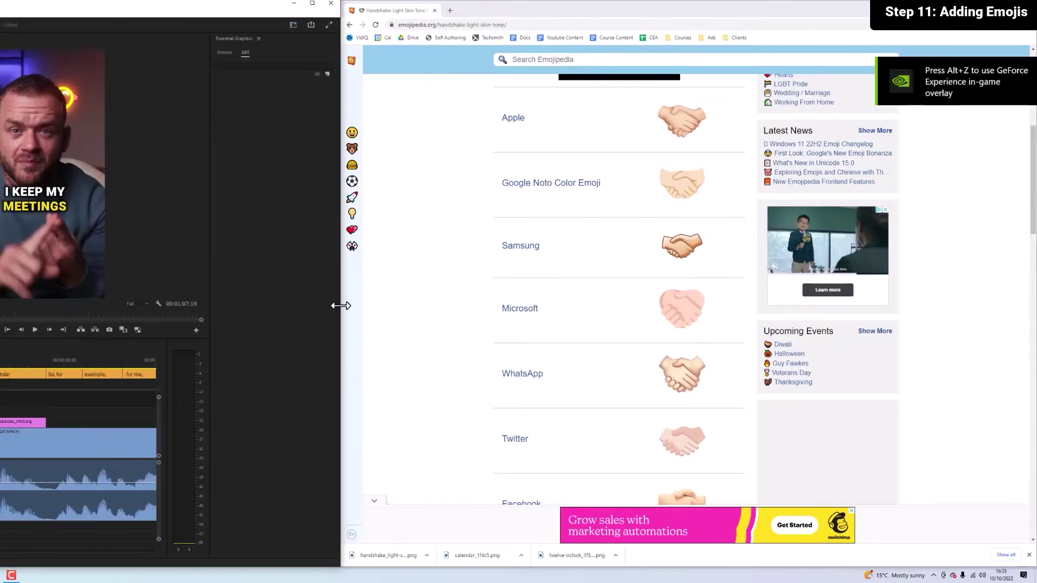
Move the browser window beside Premiere Pro and add the downloaded handshake PNG to the timeline above the footage.
drag(646, 12, 1035, 162)
click(273, 208)
drag(388, 555, 65, 396)
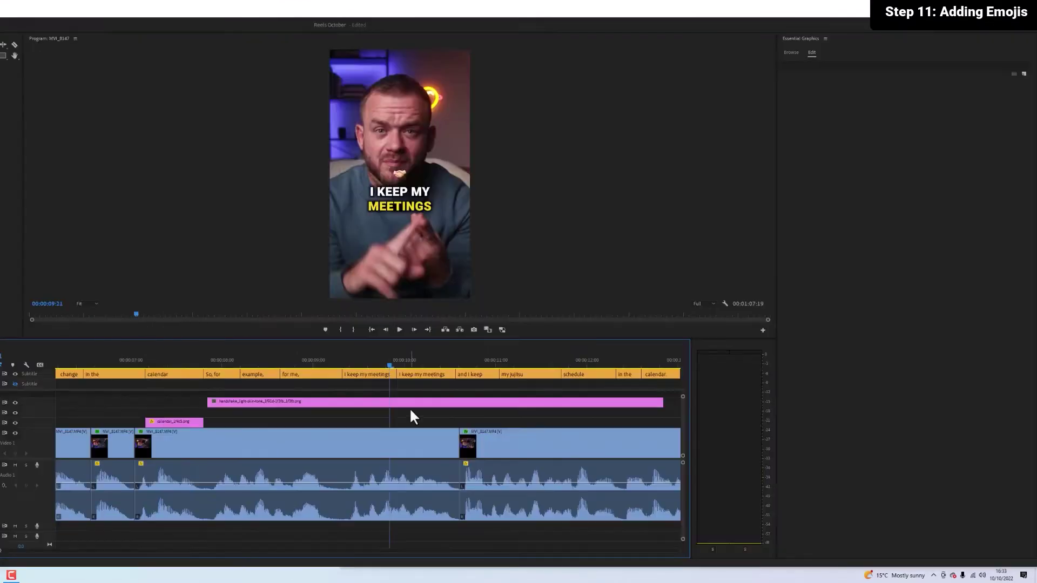
Move the handshake clip to the track just above the footage and cut it to the first "I keep my meetings" caption.
mouse_move(358, 422)
mouse_down()
mouse_move(421, 432)
mouse_move(360, 420)
mouse_up()
key(Delete)
key(x)
key(ctrl+z)
key(c)
click(398, 422)
key(v)
click(429, 423)
key(Delete)
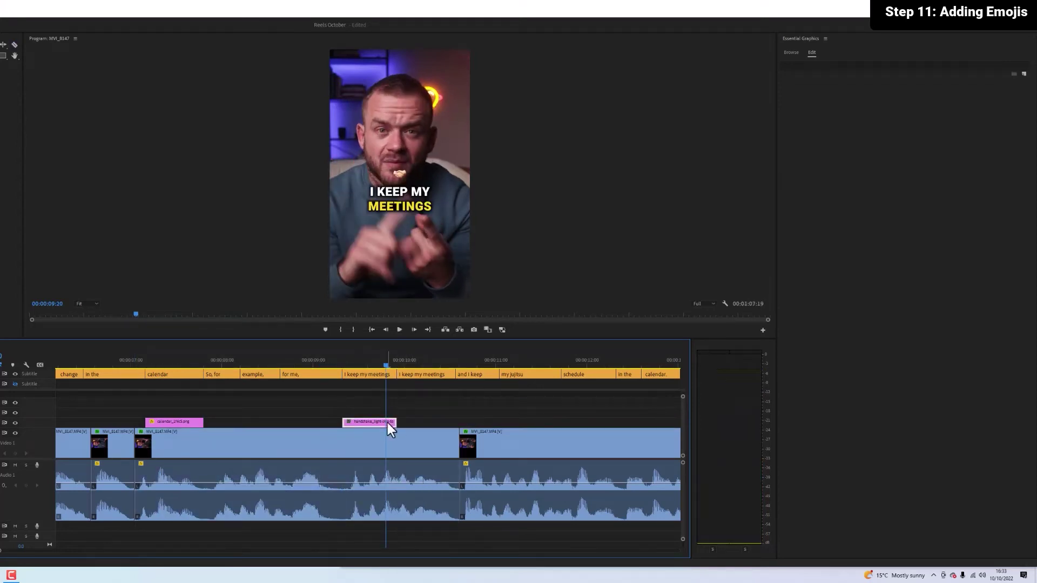
Extend the handshake clip through the second "I keep my meetings" caption and cut it where the two captions meet.
key(space)
key(space)
drag(397, 422, 456, 422)
click(356, 362)
key(space)
key(space)
key(c)
click(397, 422)
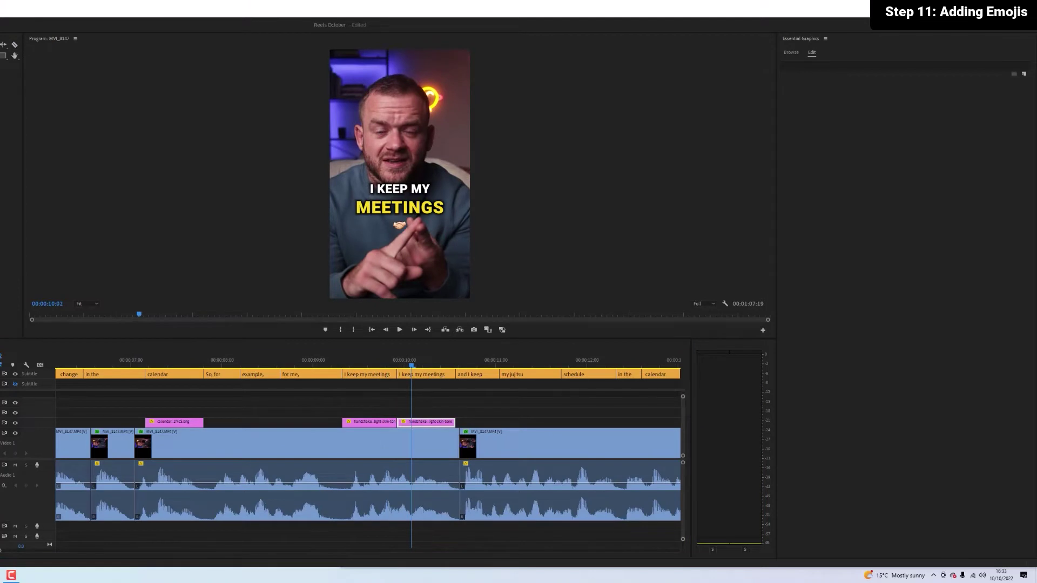
Save the Martial Arts Uniform emoji from Emojipedia as a PNG image in the Emojis folder.
drag(412, 358, 440, 366)
double_click(404, 208)
click(430, 423)
key(space)
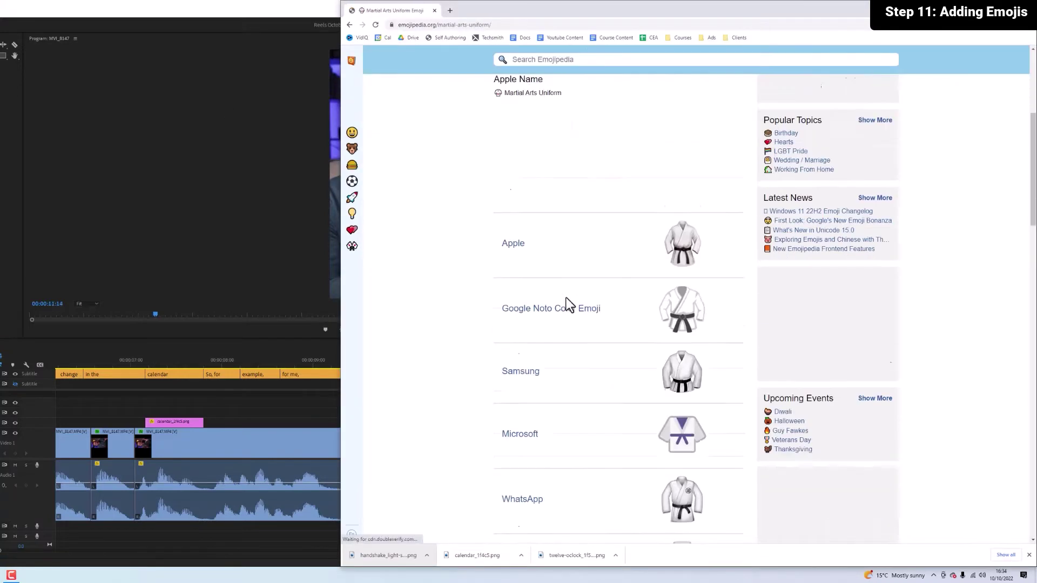
scroll(659, 250, down, 3)
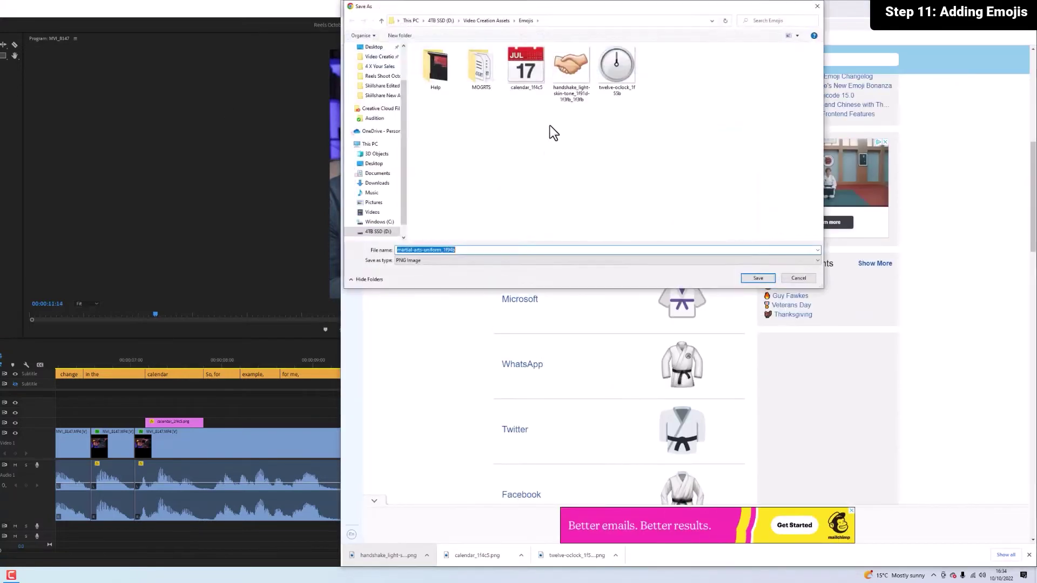
key(Return)
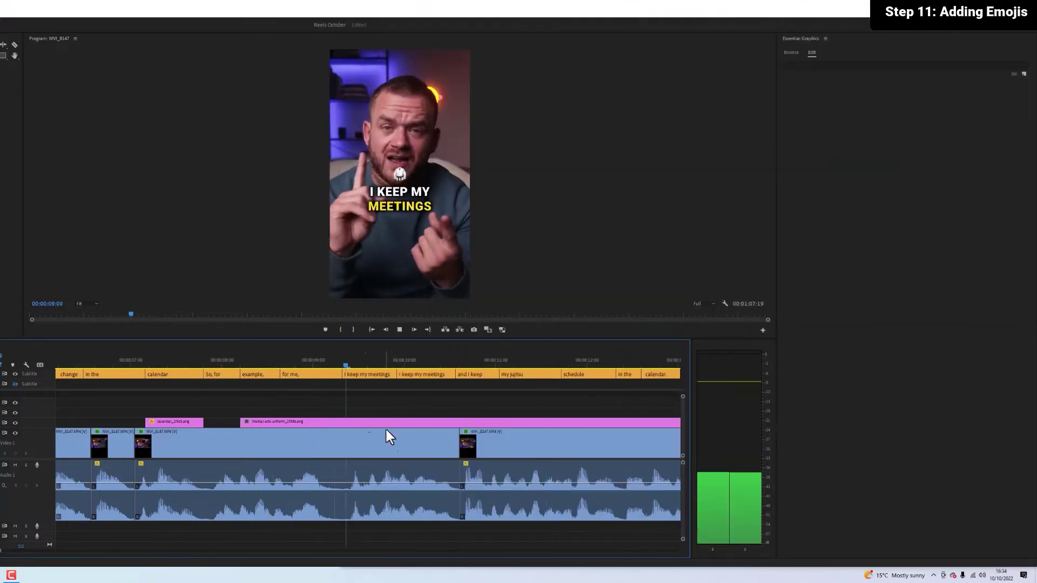
Move the martial arts uniform clip to the "my jujitsu" caption and trim it to the caption's length.
drag(2, 551, 36, 551)
drag(323, 423, 396, 424)
drag(460, 422, 349, 415)
click(307, 359)
key(space)
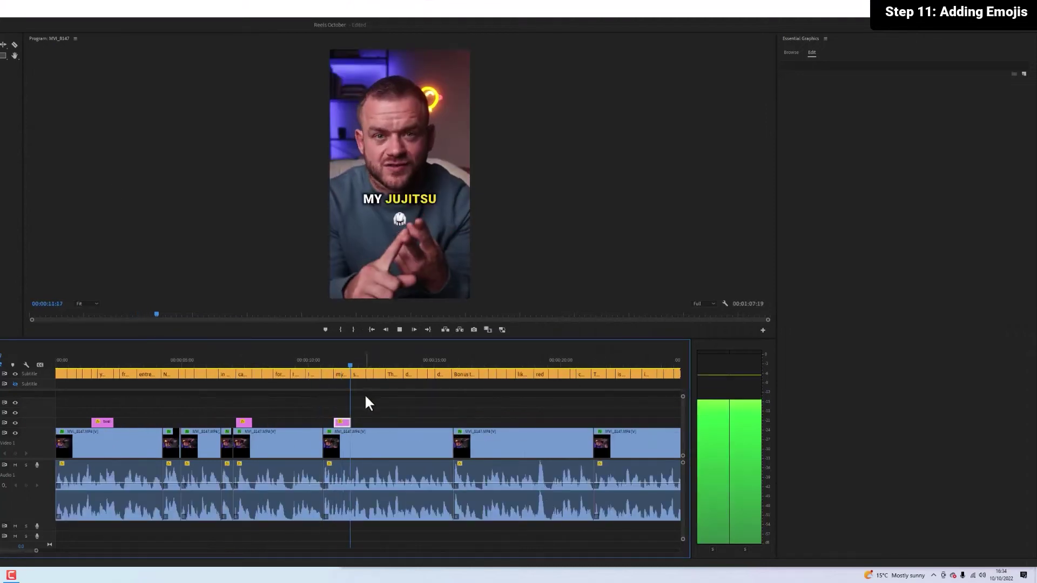
Adjust the text size of the "Bonus tip" caption and play on through the following captions.
click(404, 205)
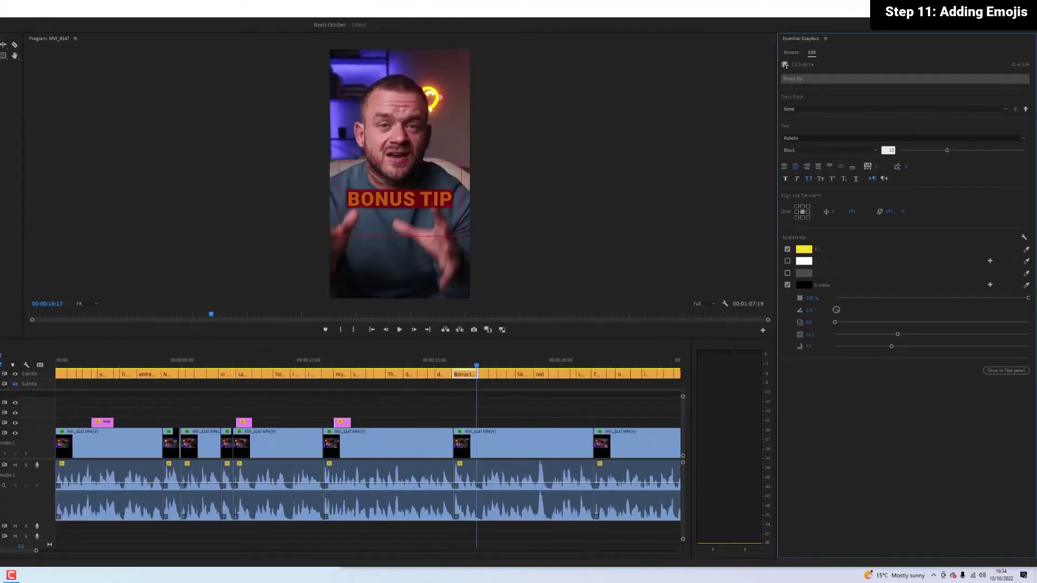
key(space)
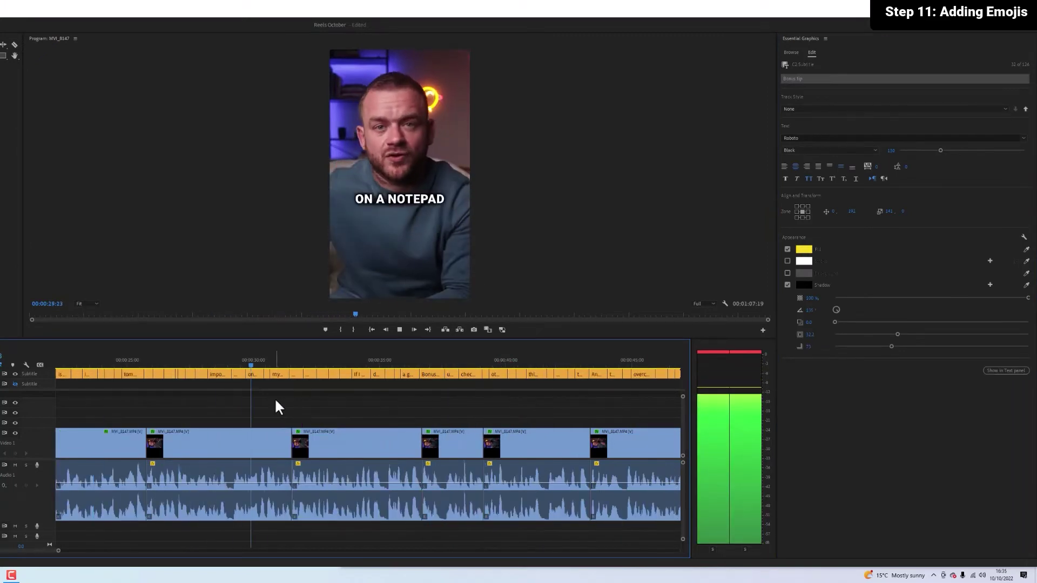
key(space)
Search Emojipedia for "thumb" in the browser and open the Wi-Fi connection to restore the network.
key(alt+Tab)
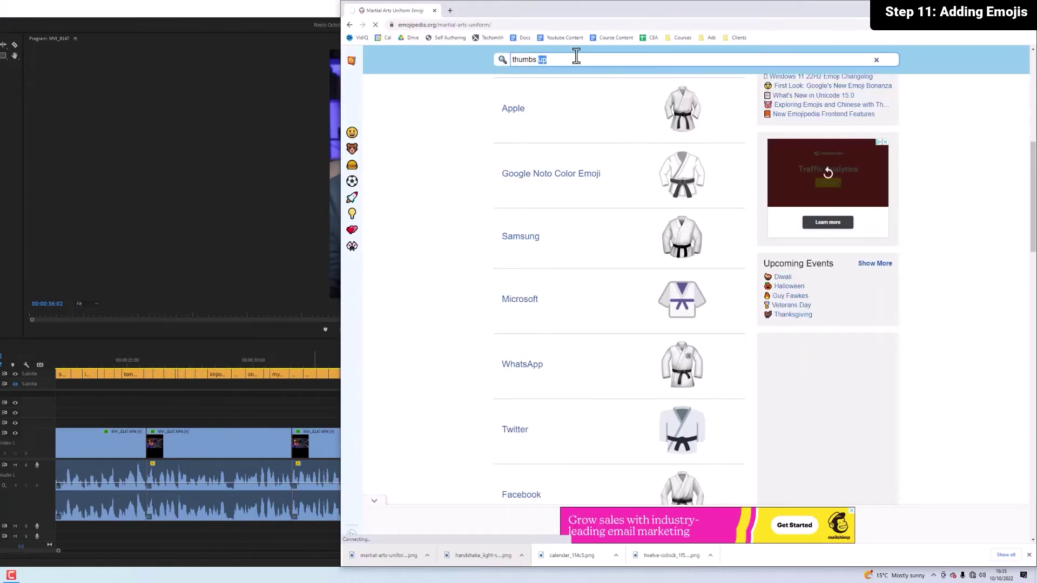
click(532, 24)
scroll(459, 176, up, 5)
click(351, 60)
click(545, 165)
text(thumb)
key(Return)
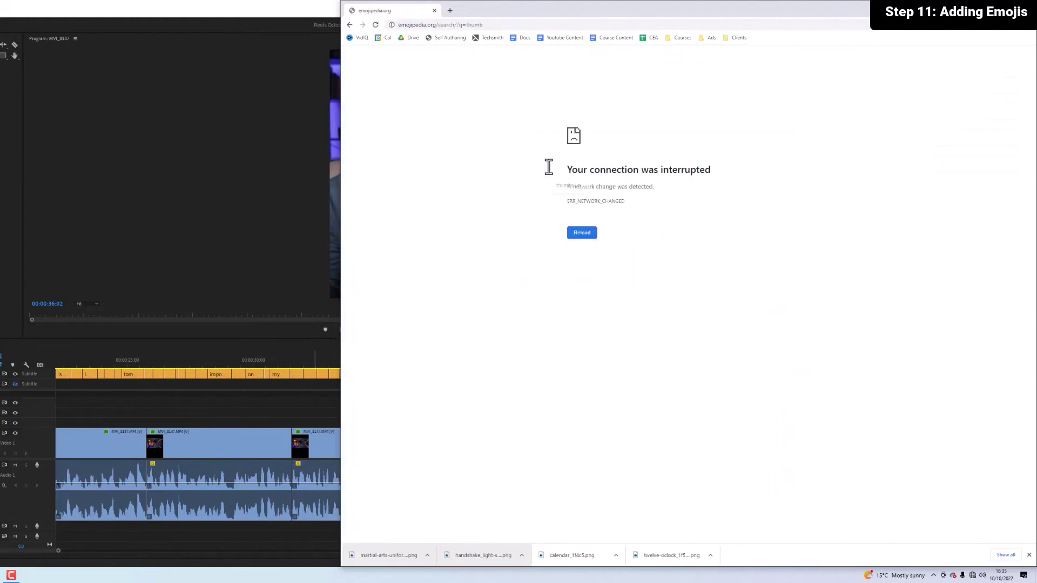
click(972, 575)
click(915, 351)
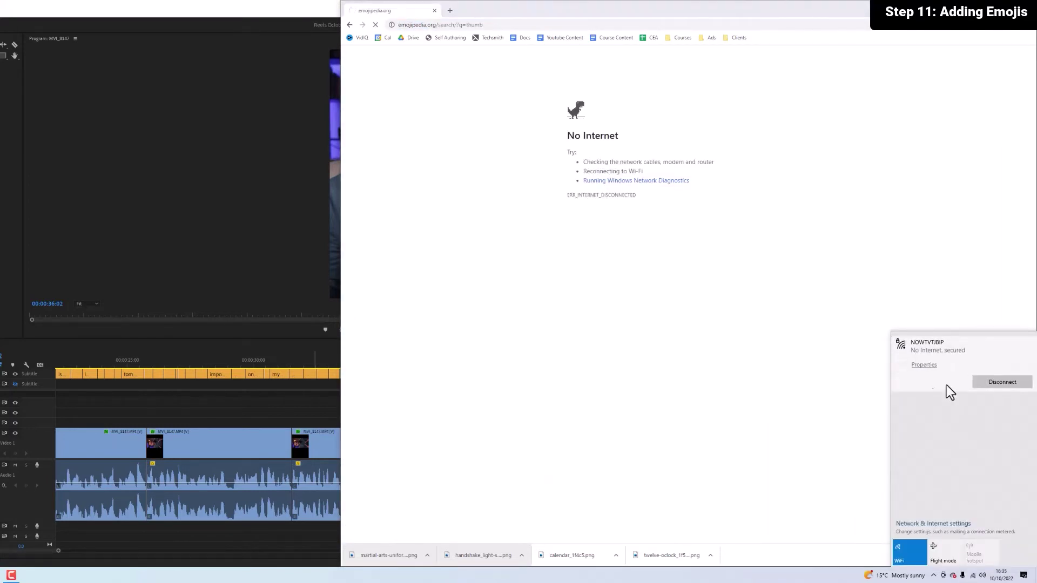
Open the Thumbs Up emoji page from the search results and save the emoji as a PNG image.
click(546, 187)
scroll(594, 270, down, 5)
right_click(694, 149)
click(718, 158)
key(Return)
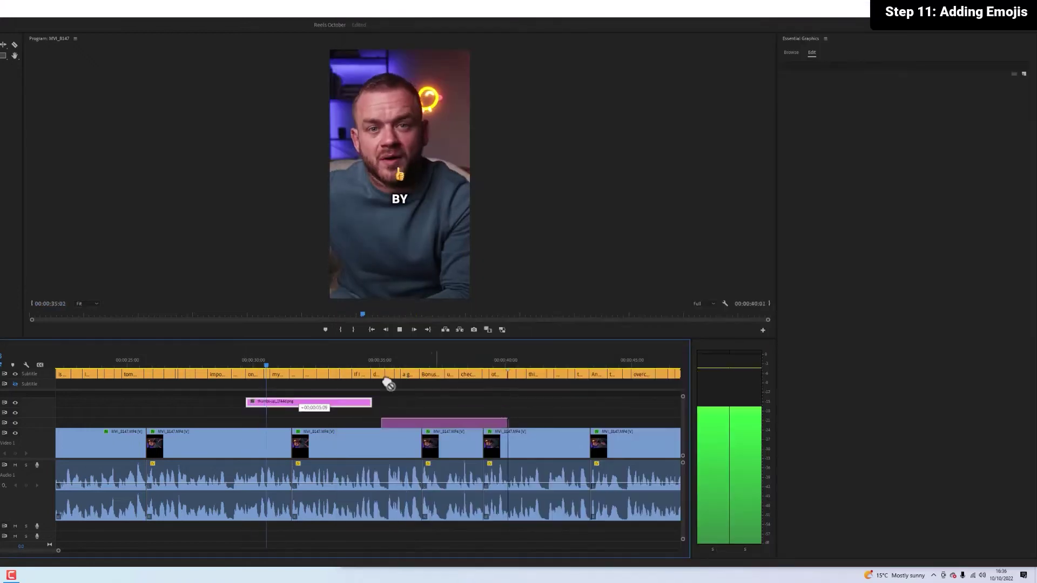
Move the thumbs-up clip to the track just above the footage, over the "a great day" caption, matching the caption's length.
click(402, 361)
drag(387, 383, 434, 423)
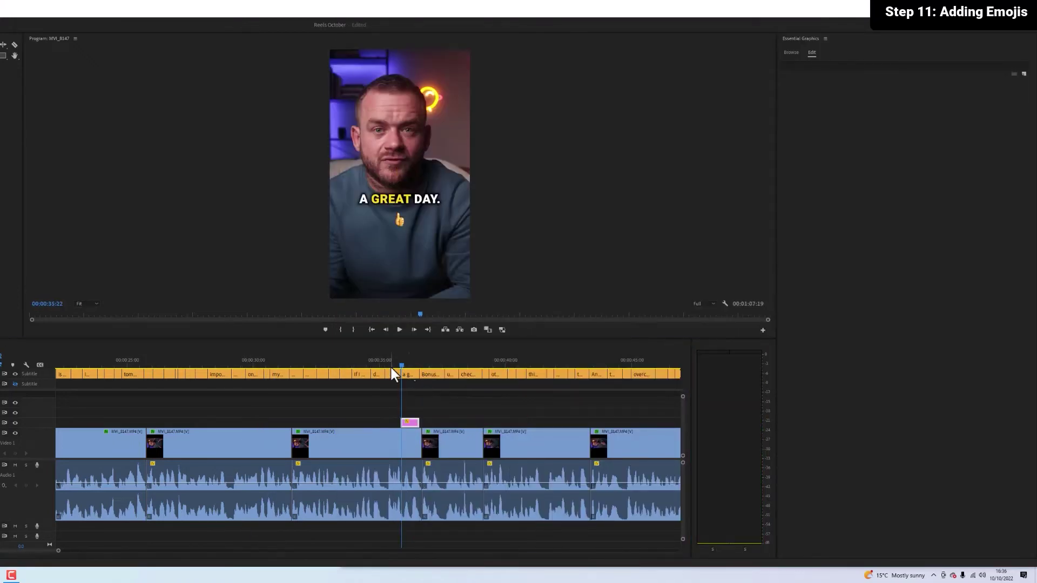
click(441, 361)
click(407, 201)
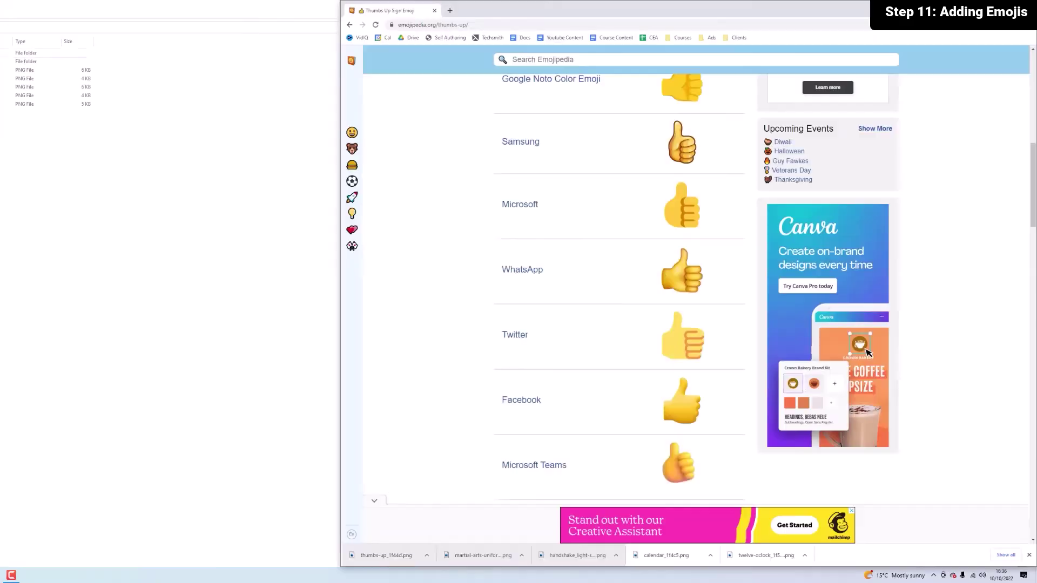
Search Emojipedia for "check", open Check Mark Button and save the emoji as a PNG image.
click(569, 59)
text(check)
key(Return)
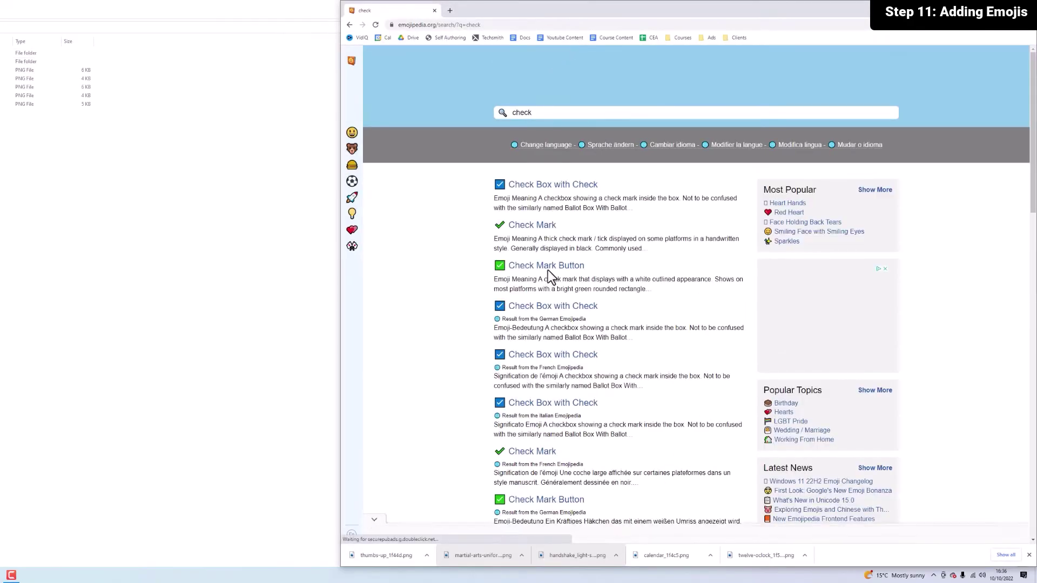
click(548, 267)
scroll(647, 216, down, 9)
right_click(686, 167)
click(708, 183)
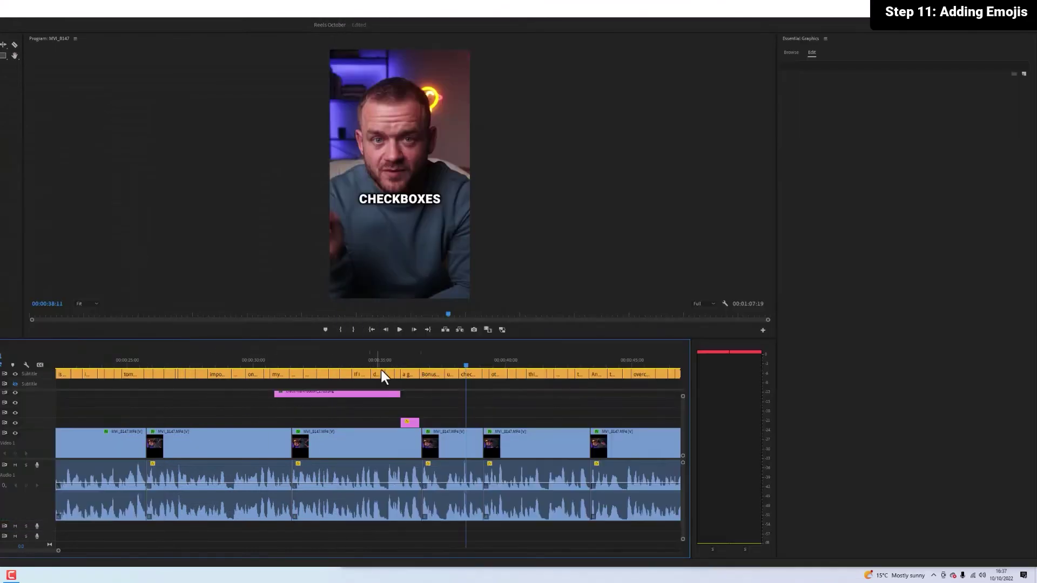
Place the check mark clip just above the footage over the "checkboxes" caption, matching the caption's length.
drag(380, 367, 487, 413)
key(space)
key(space)
click(469, 360)
key(space)
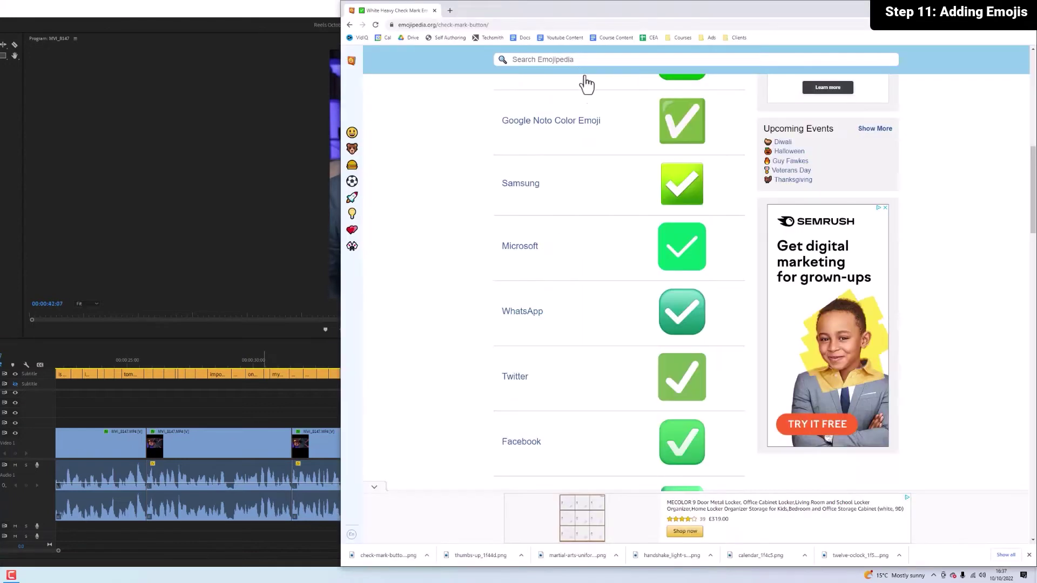
Search Emojipedia for "rocket" and open the Rocket emoji page with its vendor designs.
text(rocket)
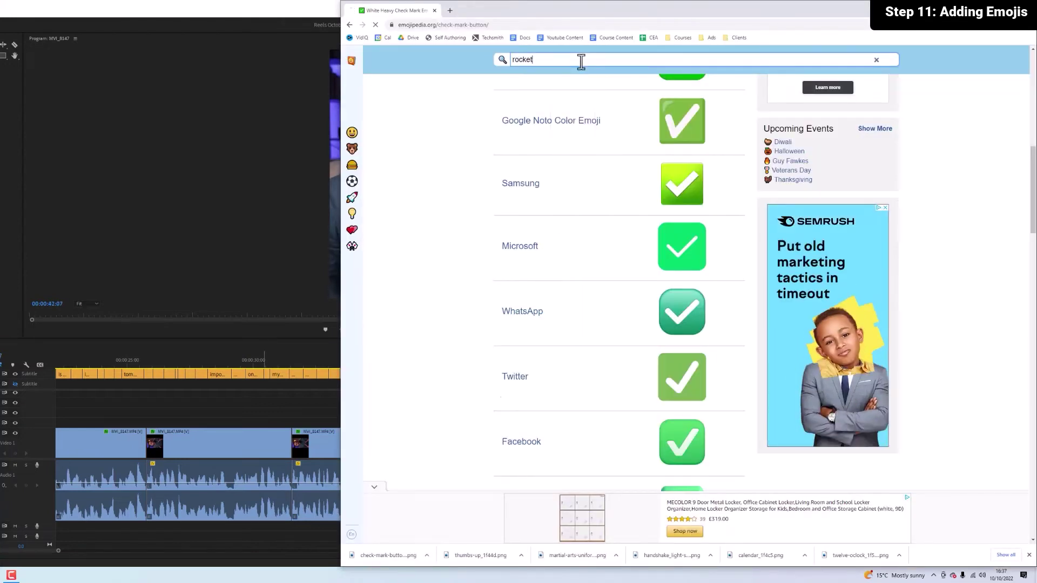
key(Return)
scroll(621, 324, down, 10)
scroll(657, 373, down, 20)
scroll(657, 374, up, 20)
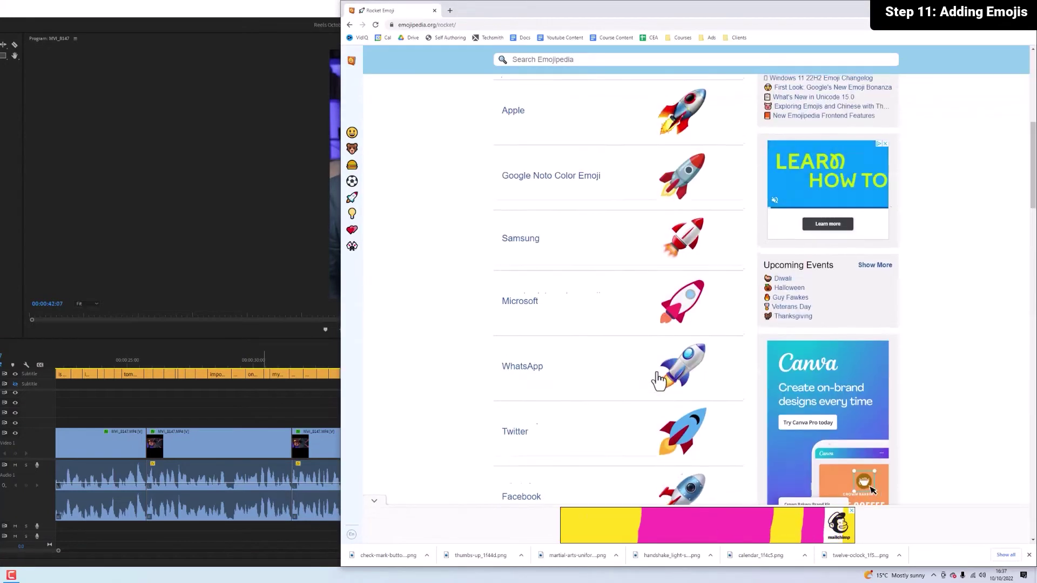
Save the rocket emoji as a PNG image.
scroll(657, 374, down, 1)
right_click(694, 159)
click(717, 178)
click(724, 275)
click(432, 554)
click(440, 521)
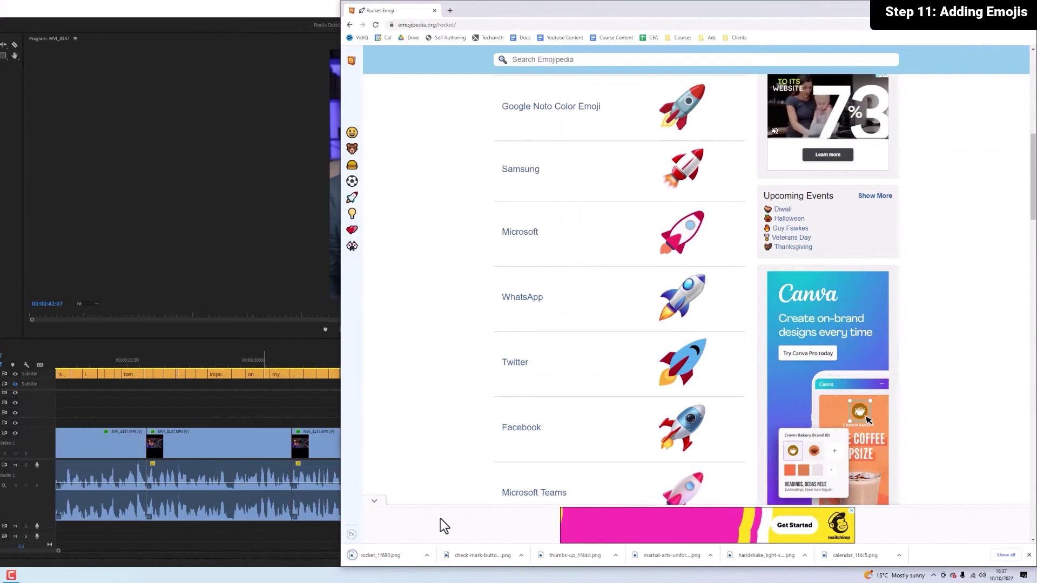
Move the rocket clip to the track just above the footage, starting at the "you mom…" caption.
click(311, 409)
scroll(154, 406, up, 2)
scroll(154, 406, down, 1)
key(ctrl+minus)
drag(371, 400, 631, 443)
Trim the rocket clip's end to the end of the "you mom…" caption and play back the result.
click(541, 363)
key(space)
key(space)
key(space)
drag(61, 551, 40, 549)
drag(637, 442, 363, 418)
key(space)
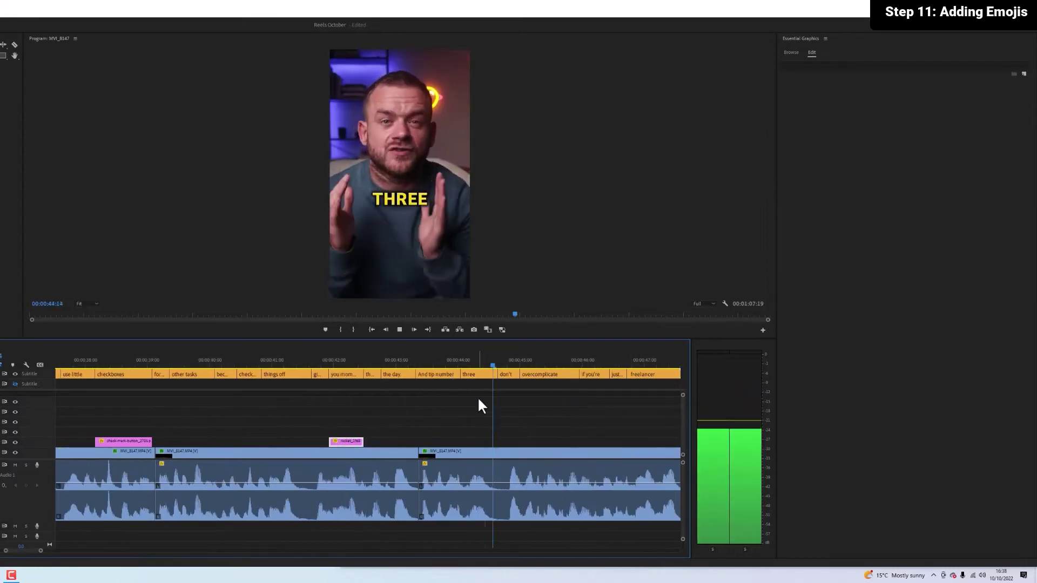
Find the Spiral Notepad emoji on Emojipedia and save it as a PNG image.
key(space)
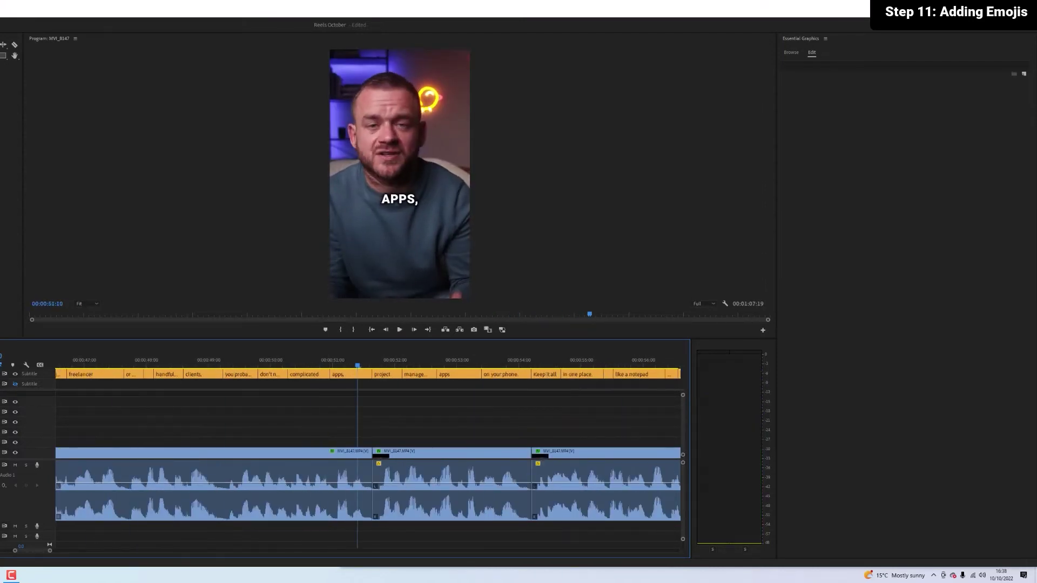
key(space)
key(alt+Tab)
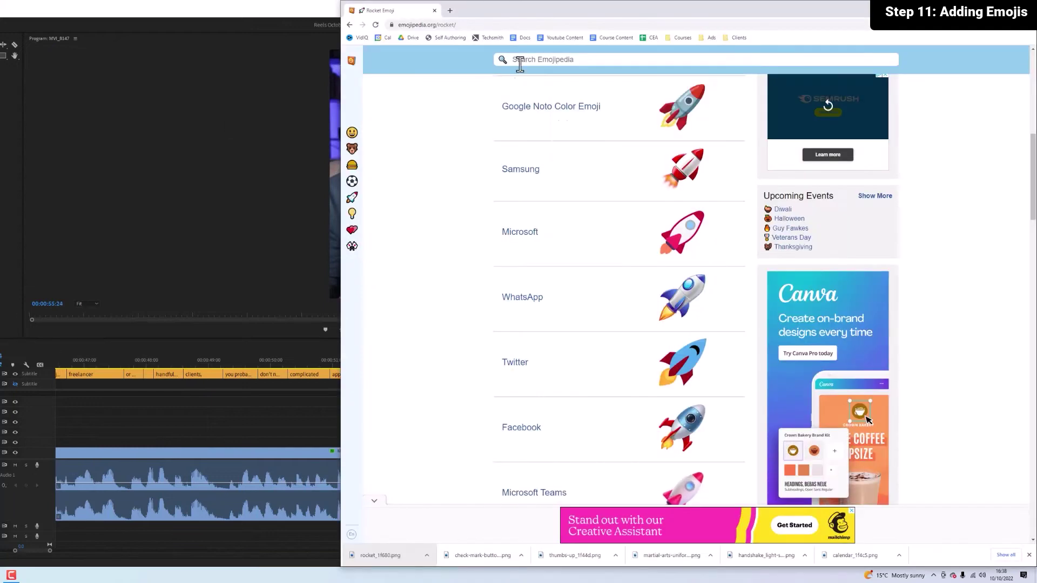
click(610, 185)
scroll(675, 302, down, 5)
right_click(694, 404)
click(704, 420)
click(755, 278)
Add the notepad PNG to the timeline just above the footage, starting at the "like a notepad" caption.
drag(380, 555, 264, 430)
drag(345, 431, 677, 448)
drag(628, 366, 615, 381)
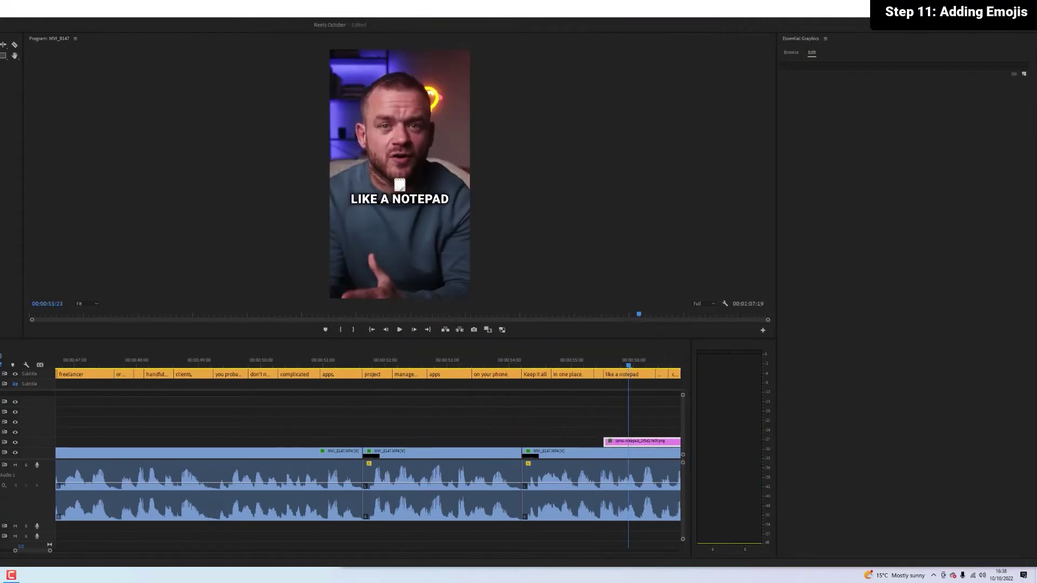
Trim the end of the notepad clip to the end of the "like a notepad" caption and play it back.
click(651, 365)
scroll(650, 408, down, 8)
drag(354, 442, 96, 435)
key(space)
key(space)
Copy the earlier calendar emoji clip to just after the notepad clip on the same track.
click(140, 364)
drag(79, 550, 180, 556)
drag(65, 442, 356, 444)
drag(95, 443, 356, 444)
drag(180, 551, 64, 551)
Extend the end of the copied calendar clip slightly and play on through the closing captions.
click(312, 365)
key(space)
mouse_move(374, 444)
mouse_down()
mouse_move(350, 444)
mouse_move(383, 443)
mouse_up()
key(space)
click(308, 360)
key(space)
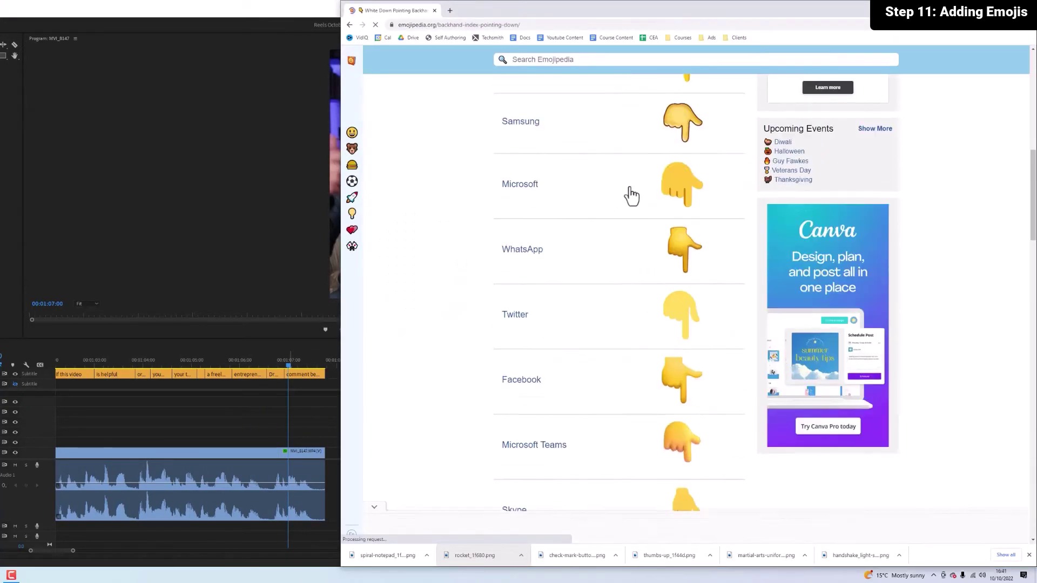
Move the Backhand Index Pointing Down emoji clip over the "comment below" caption and trim it to the footage's end.
scroll(594, 243, up, 3)
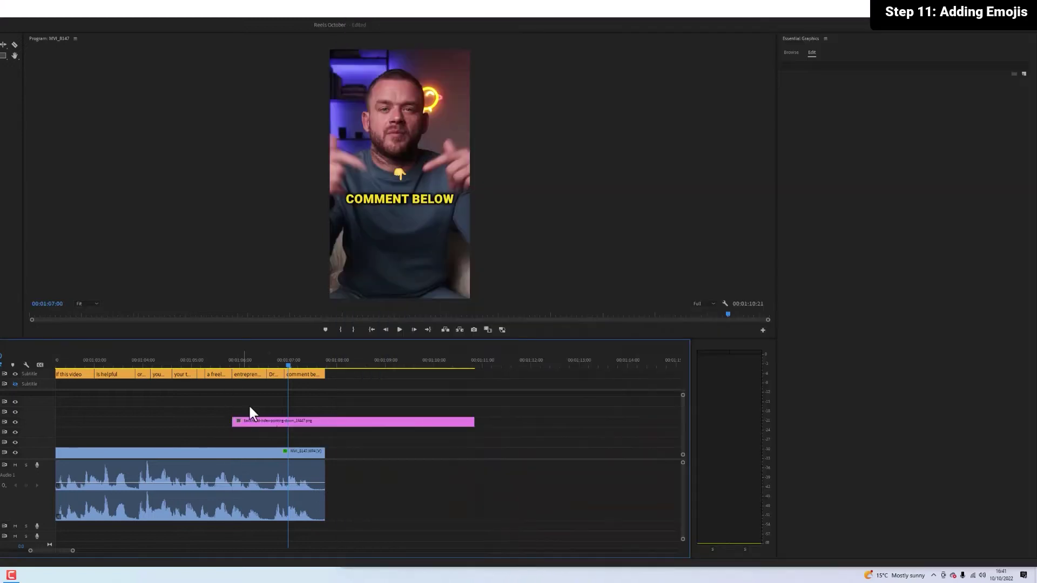
drag(250, 412, 303, 442)
drag(527, 442, 325, 442)
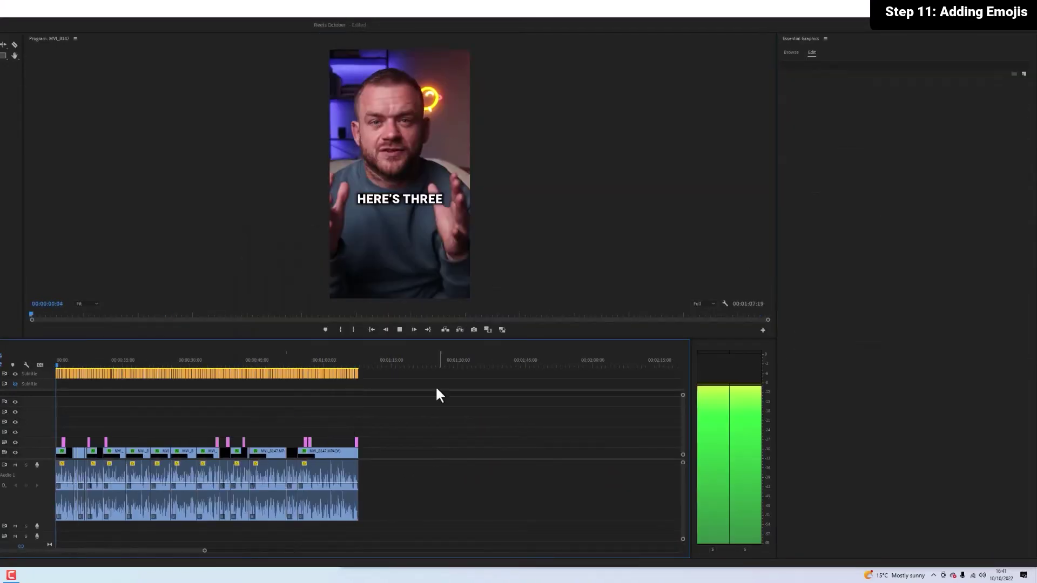
key(=)
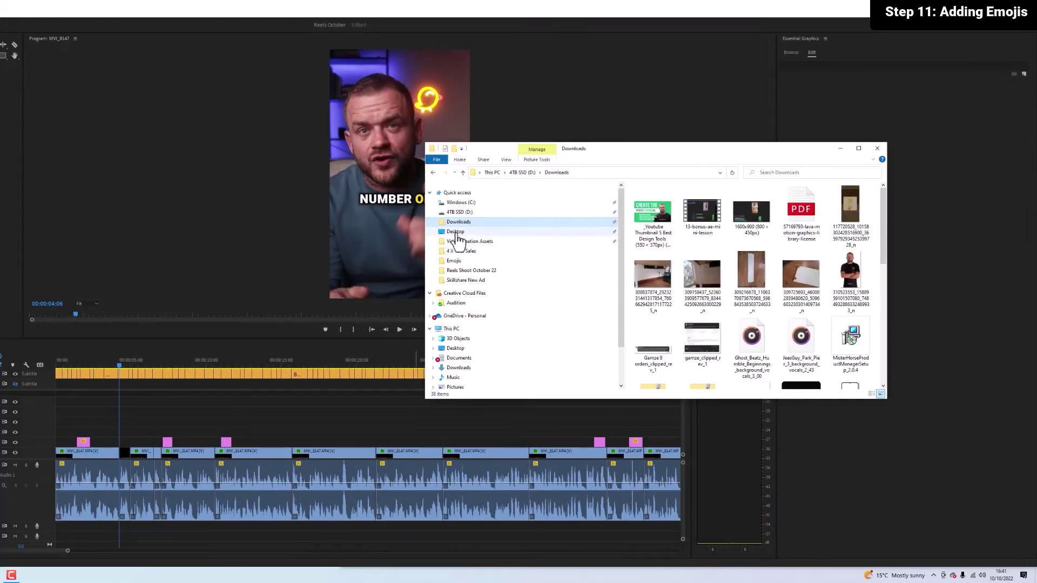
Add a sound effect from the Favourite SFX folder under the "Number one" caption and copy it to the first "Bonus tip" caption.
click(458, 240)
double_click(670, 257)
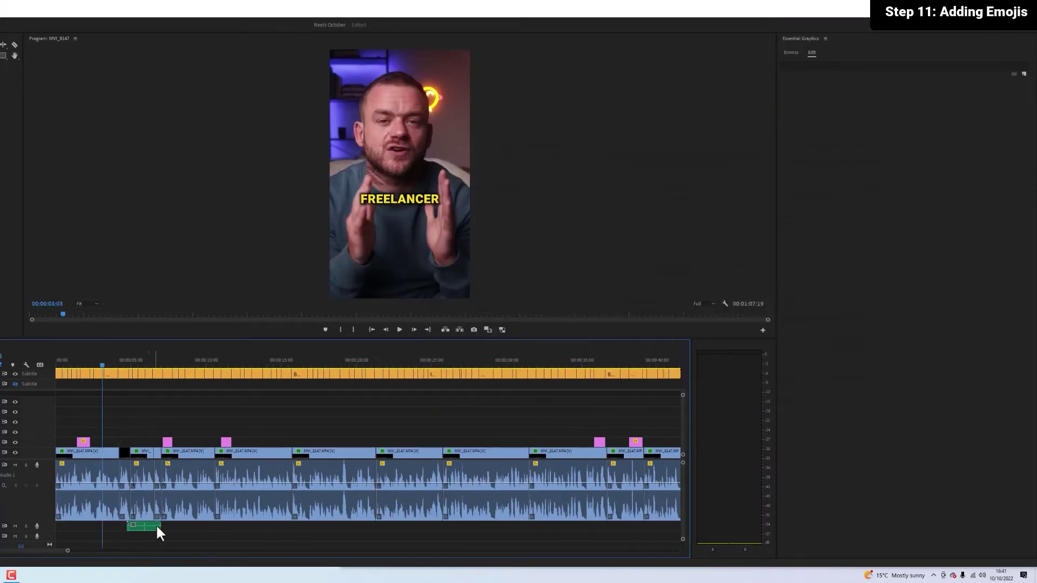
drag(124, 528, 299, 529)
double_click(47, 527)
Adjust the audio gain of the "Bonus tip" and "Number one" sound effect clips.
right_click(298, 529)
click(354, 428)
key(Return)
right_click(123, 529)
click(178, 426)
key(Return)
Copy the sound effect to the "Tip number two" caption, align it with the word "two" and play it back.
drag(296, 532, 394, 537)
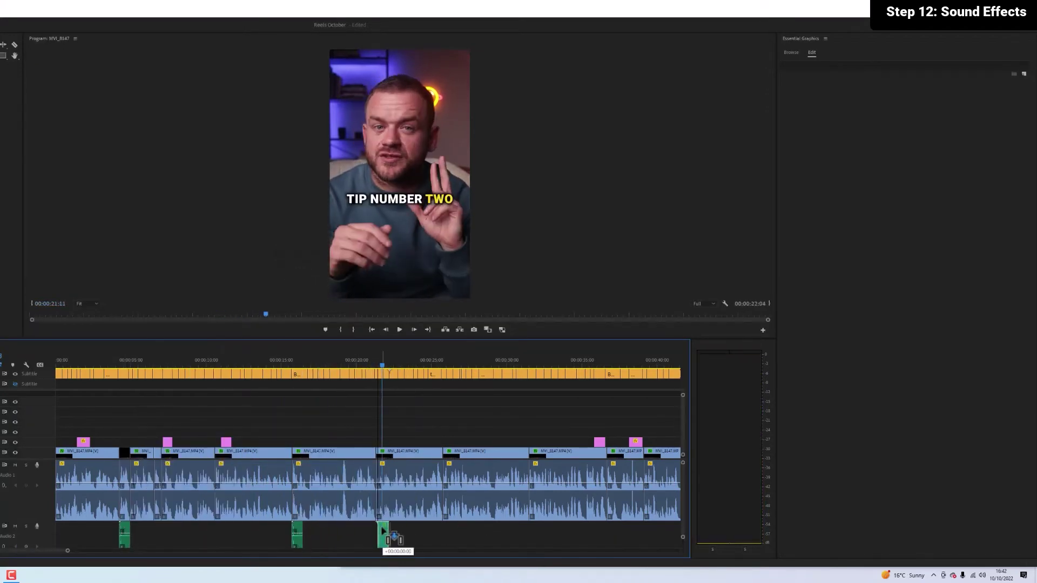
key(space)
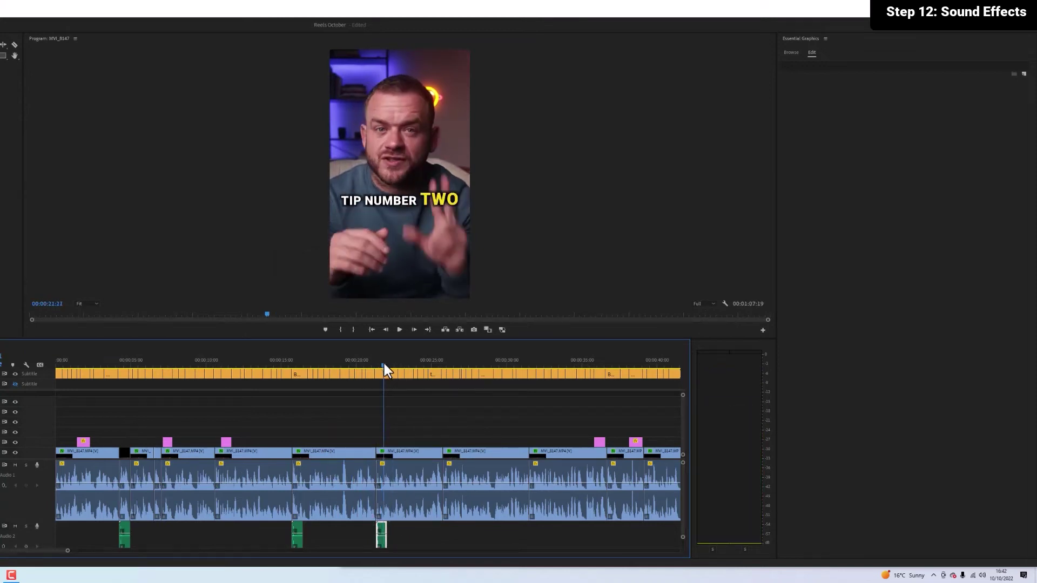
key(space)
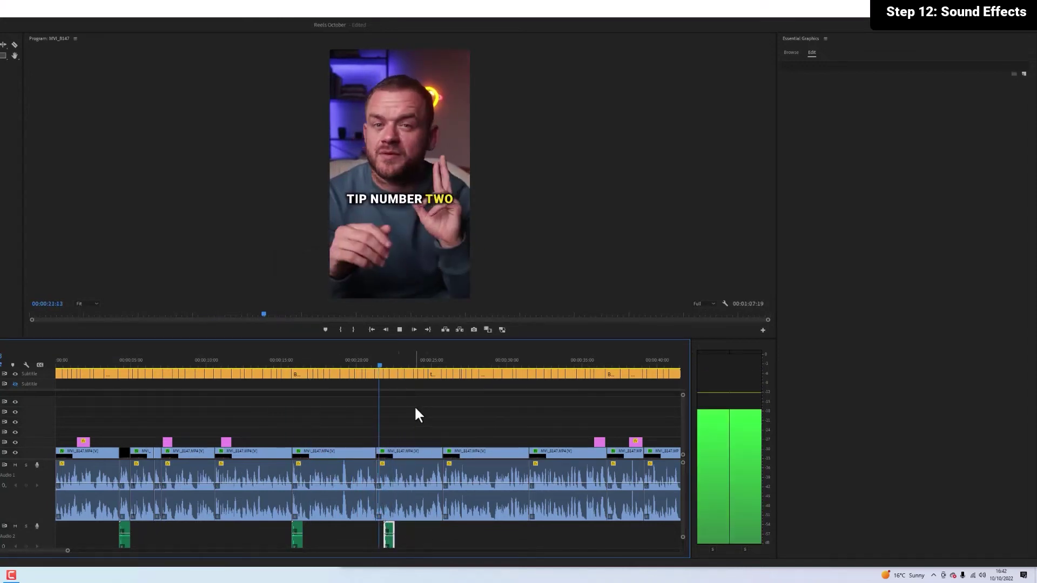
key(space)
Place a sound effect from the Favourite SFX folder on the second audio track near the "M.I.T." caption.
key(alt+Tab)
click(667, 269)
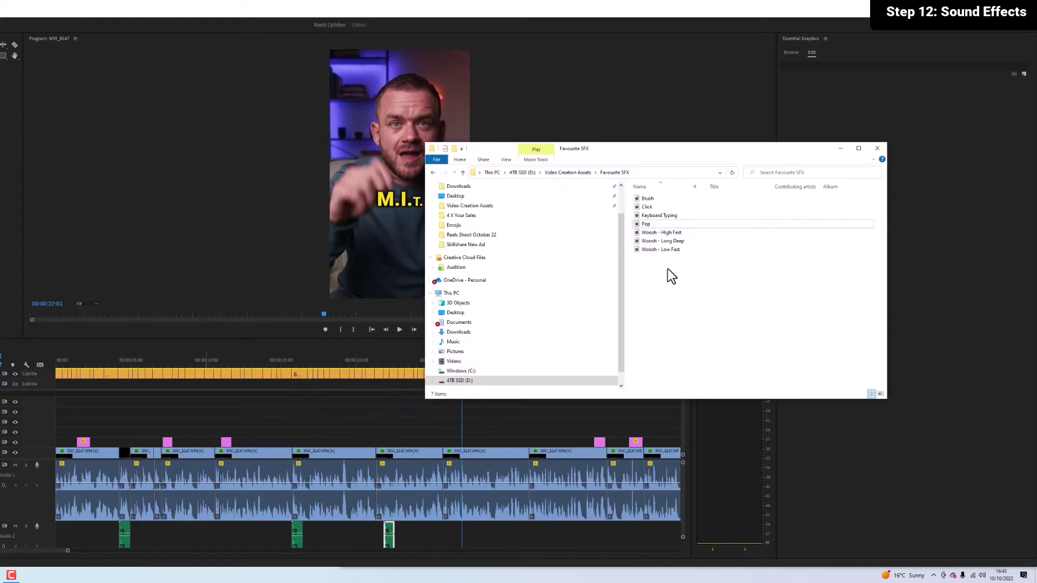
click(432, 536)
click(451, 363)
drag(428, 555, 471, 535)
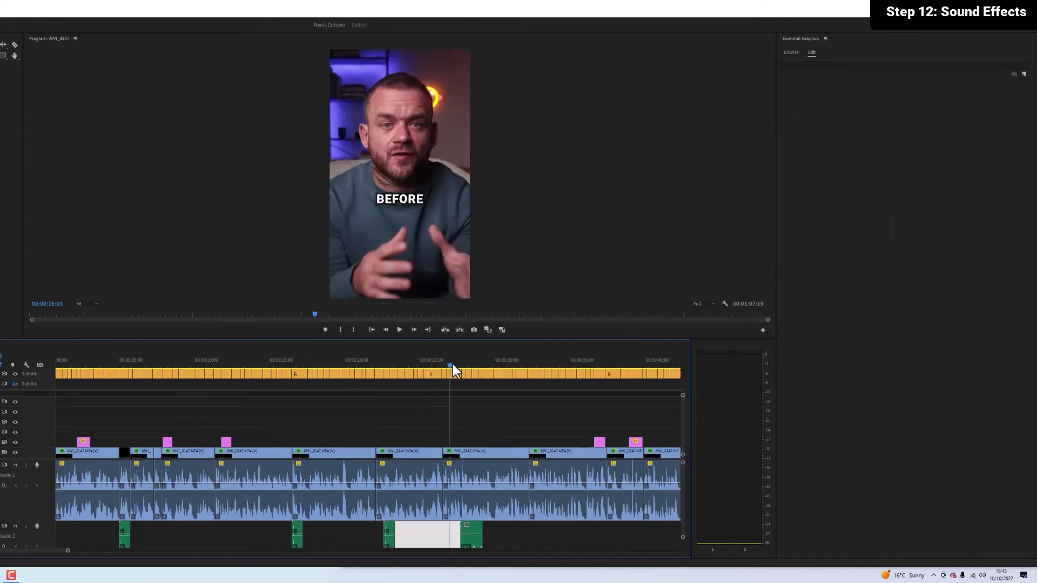
Play back the section around the "M.I.T." caption repeatedly to check the sound effect's timing.
key(space)
click(456, 360)
key(space)
key(space)
click(468, 530)
key(space)
key(space)
click(459, 364)
key(space)
key(space)
click(464, 372)
click(460, 363)
Move the sound effect slightly earlier to line up with the start of the "M.I.T." caption and play it back.
drag(68, 551, 39, 551)
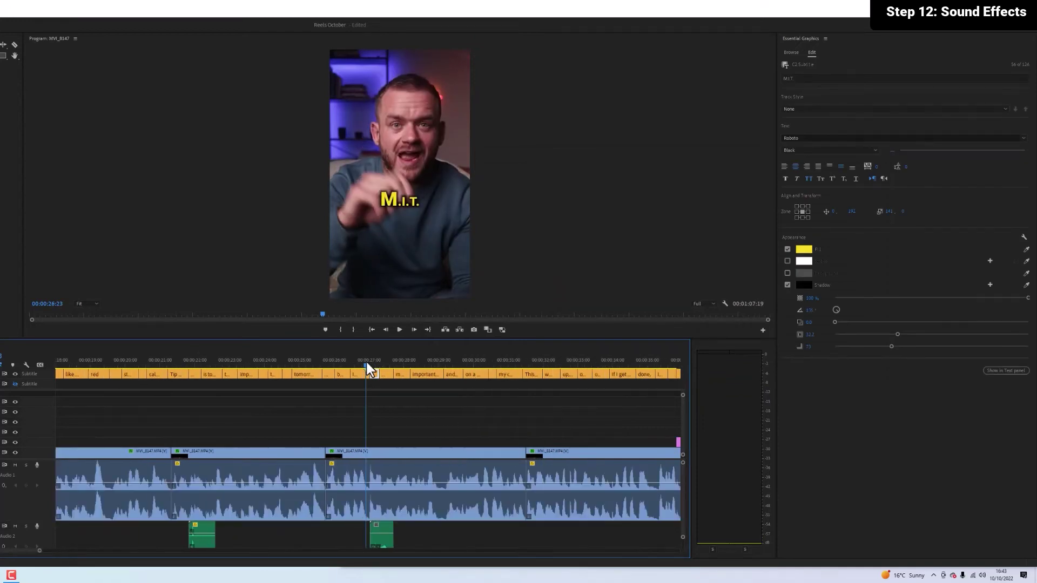
drag(381, 534, 377, 534)
click(346, 362)
key(space)
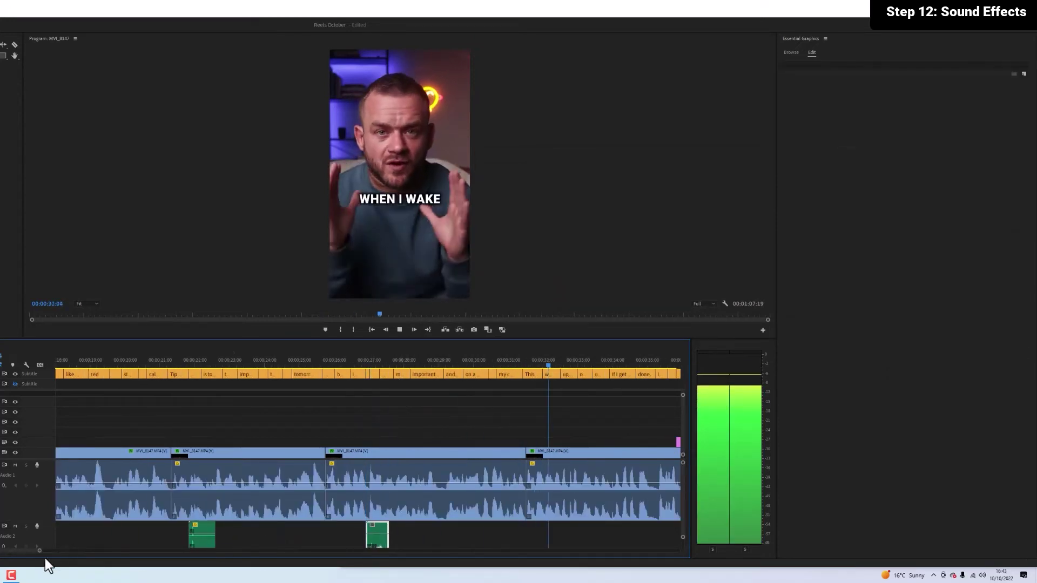
drag(41, 550, 70, 550)
key(space)
Switch to the browser and open the SFX catalogue on Soundstripe.
key(alt+Tab)
click(450, 11)
text(sou)
key(Return)
click(962, 61)
click(490, 58)
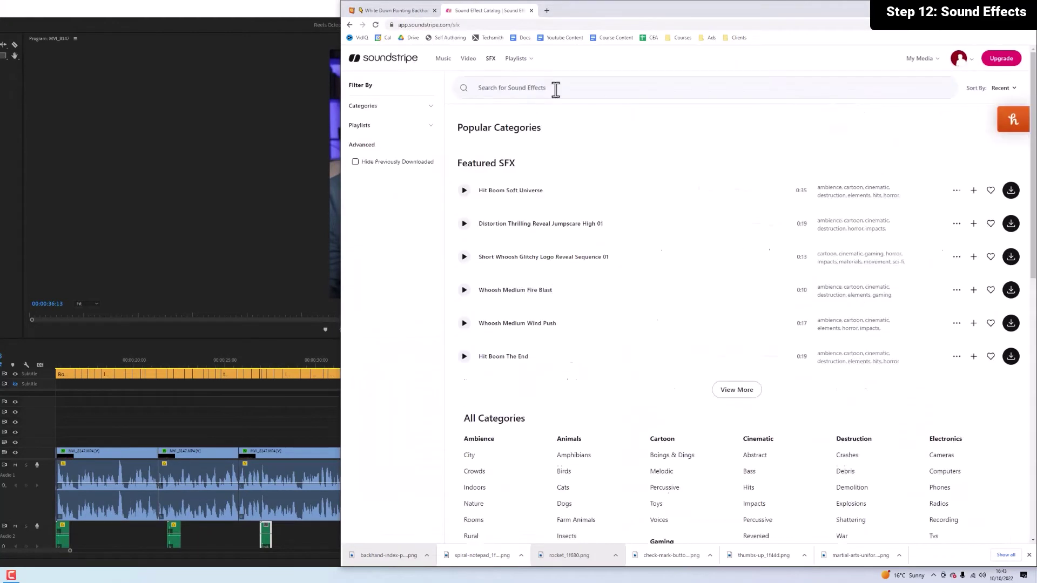
Search the sound effects for "yay" and "happy", previewing and browsing the results.
click(555, 89)
text(yay)
key(Return)
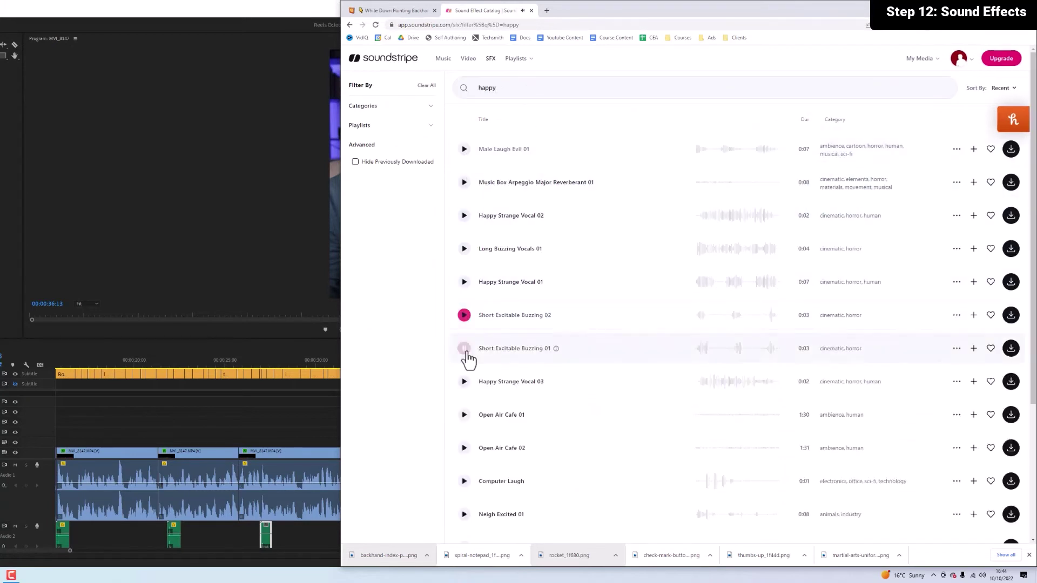
scroll(465, 292, down, 4)
scroll(466, 380, down, 3)
scroll(467, 378, up, 5)
Search the sound effects for "woo" and preview results such as Female Cheer Woo 01.
click(558, 81)
key(BackSpace)
key(BackSpace)
key(BackSpace)
key(BackSpace)
key(BackSpace)
text(woo)
key(Return)
click(466, 330)
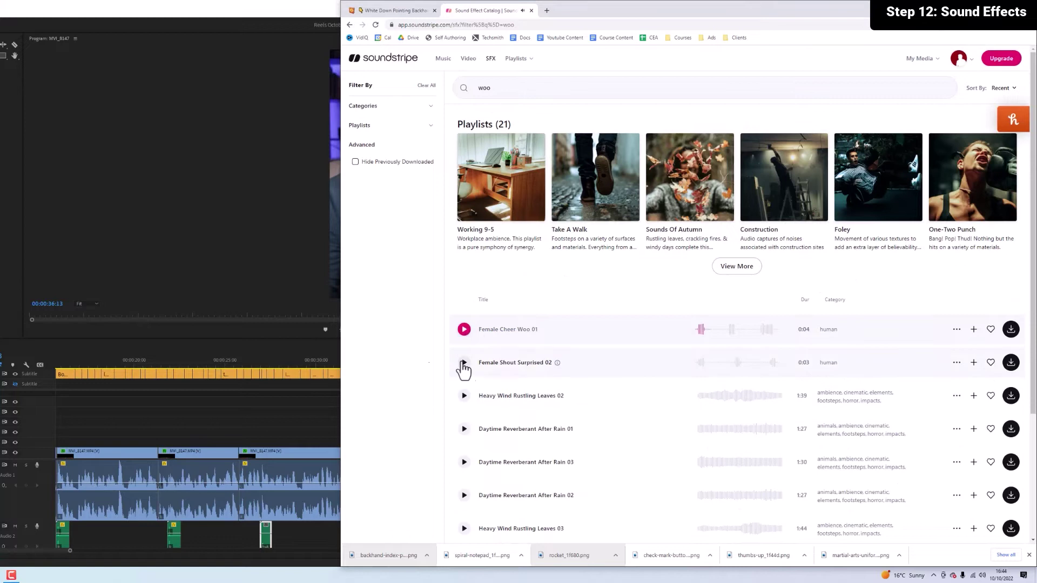
click(464, 396)
scroll(908, 220, down, 3)
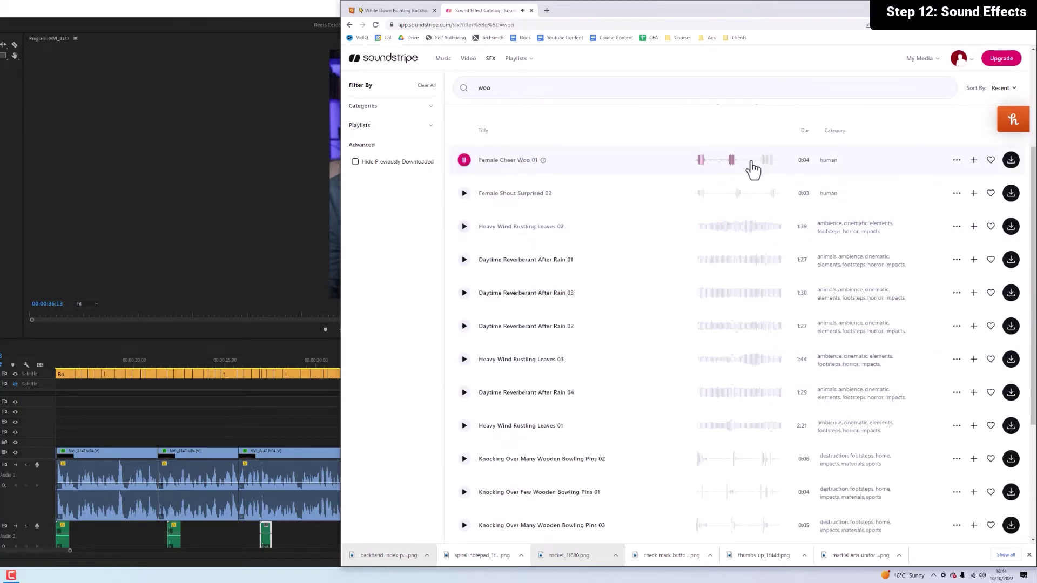
scroll(685, 243, down, 5)
scroll(470, 218, up, 10)
Search the sound effects for "cheering" and preview several of the applause and cheer results.
triple_click(513, 94)
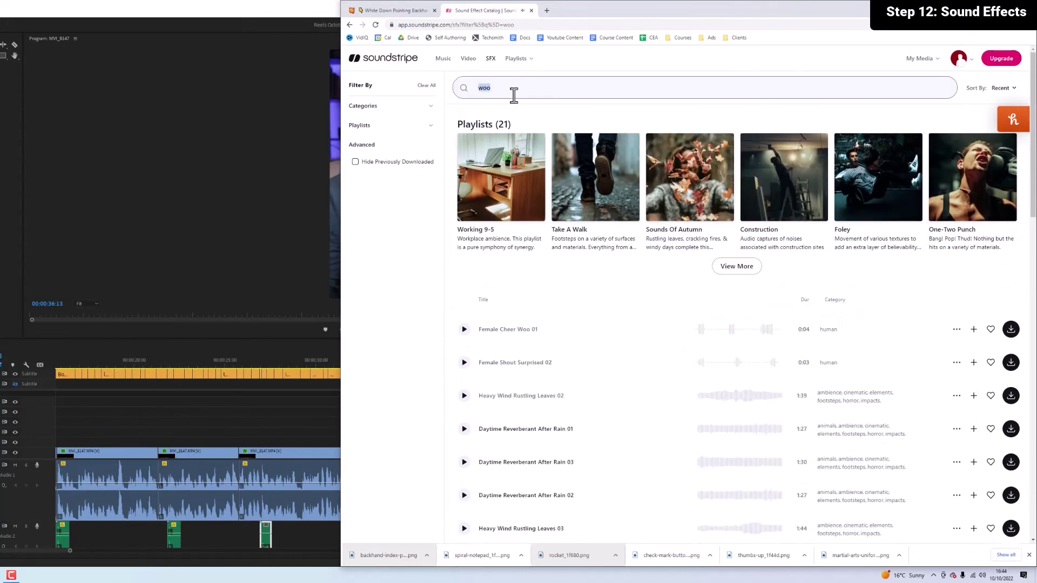
text(hyrray)
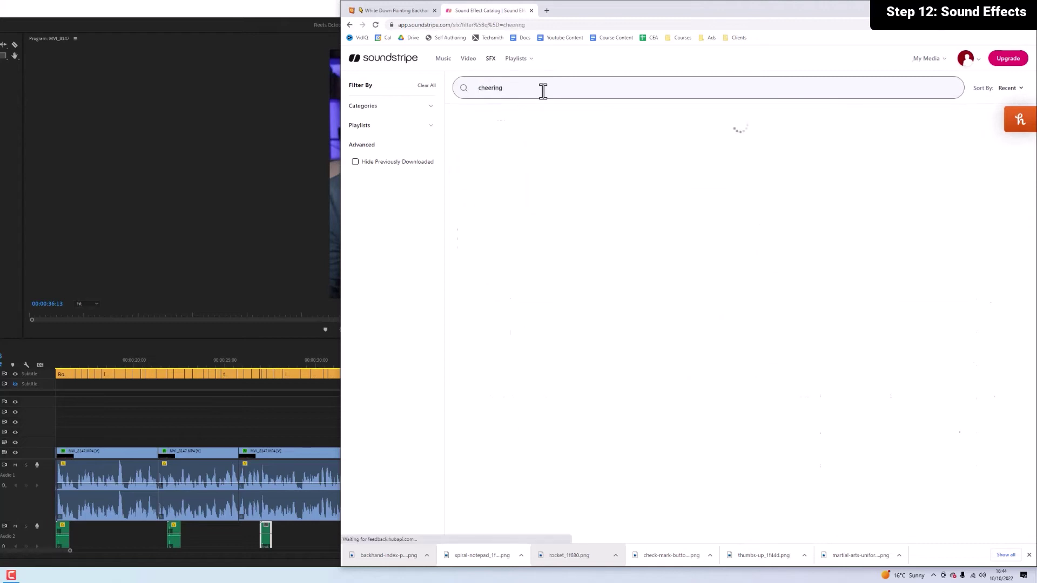
click(463, 299)
click(464, 433)
scroll(471, 240, down, 3)
click(463, 427)
scroll(472, 269, down, 4)
scroll(499, 402, down, 2)
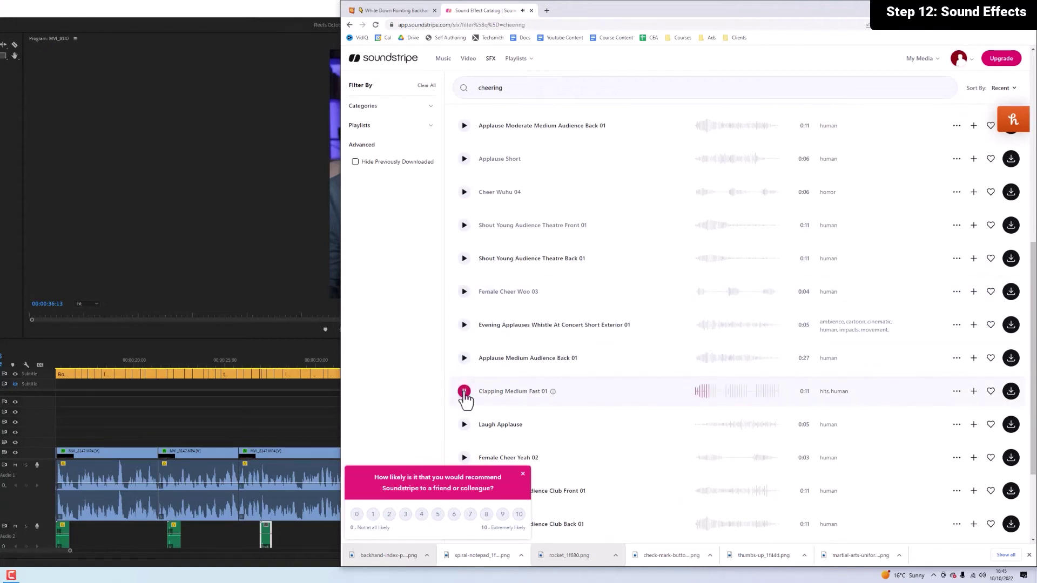
Download Female Cheer Woo 03, place it on the second audio track before the second "Bonus tip" caption and play it back.
click(1010, 291)
click(643, 165)
drag(378, 555, 439, 527)
key(Delete)
click(421, 360)
key(space)
key(space)
key(space)
key(space)
click(424, 361)
key(space)
key(space)
Adjust the cheer clip's audio gain by -10 dB, replay it, and adjust the gain again by 5 dB.
right_click(462, 529)
click(522, 425)
text(-10)
key(Return)
click(424, 360)
key(space)
key(space)
right_click(461, 528)
click(517, 425)
text(5)
key(Return)
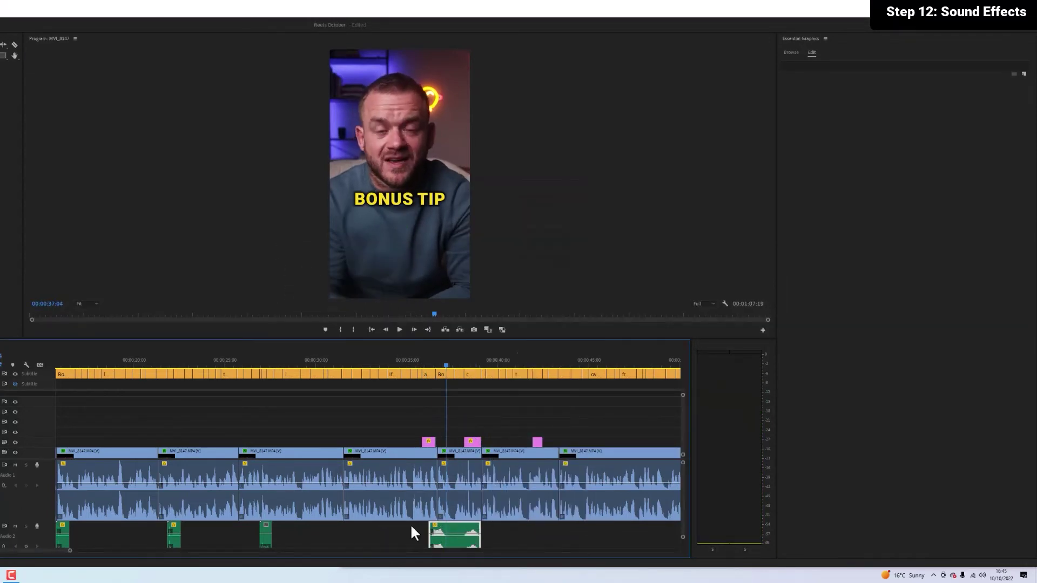
Shorten the end of the cheer clip, play it back and delete the clip.
drag(479, 532, 446, 531)
click(424, 360)
key(space)
key(space)
click(424, 360)
key(space)
key(space)
key(space)
key(space)
key(Delete)
Copy the "Tip number two" sound effect to the start of the second "Bonus tip" caption and play it back.
click(259, 362)
key(space)
key(space)
drag(176, 535, 382, 530)
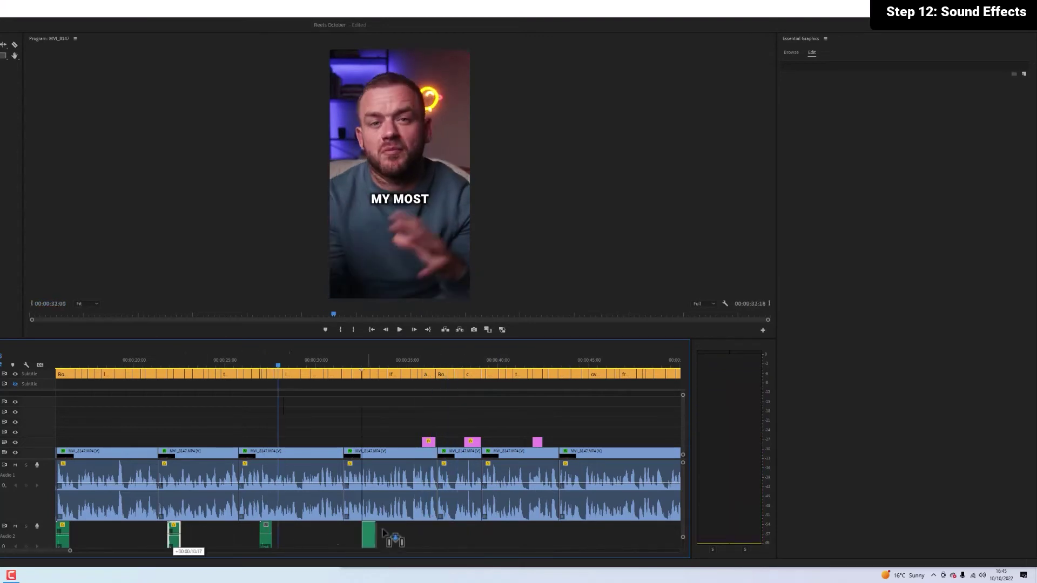
click(438, 357)
key(space)
click(443, 534)
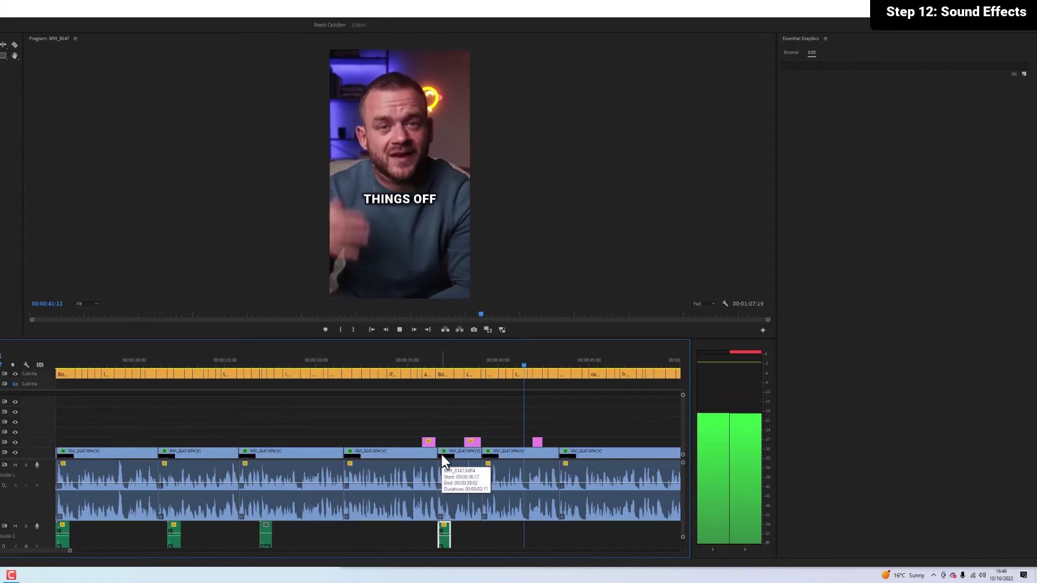
Play the rest of the reel through to its closing captions and return the playhead to the start.
drag(70, 550, 79, 549)
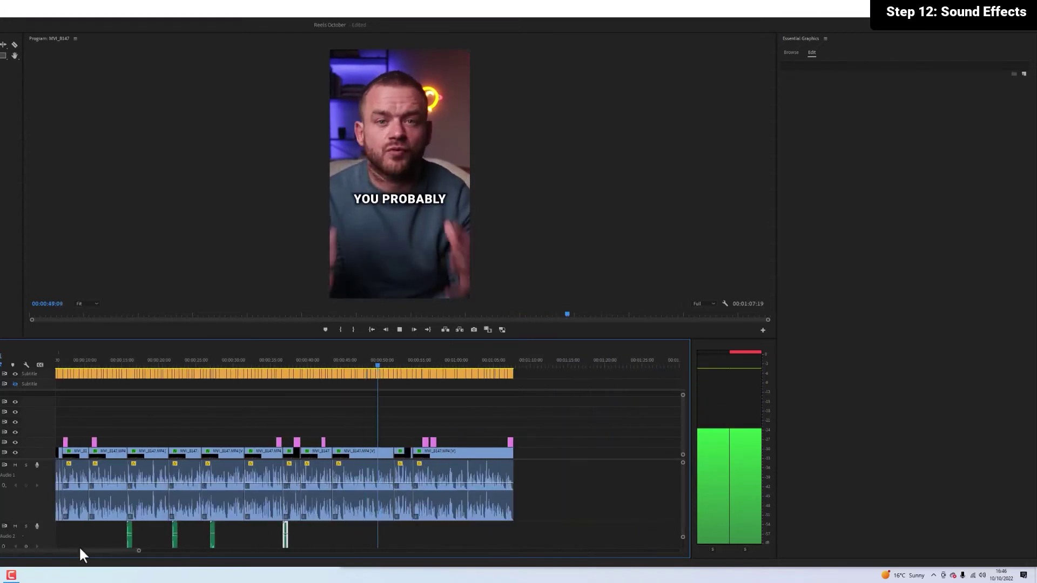
key(shift+minus)
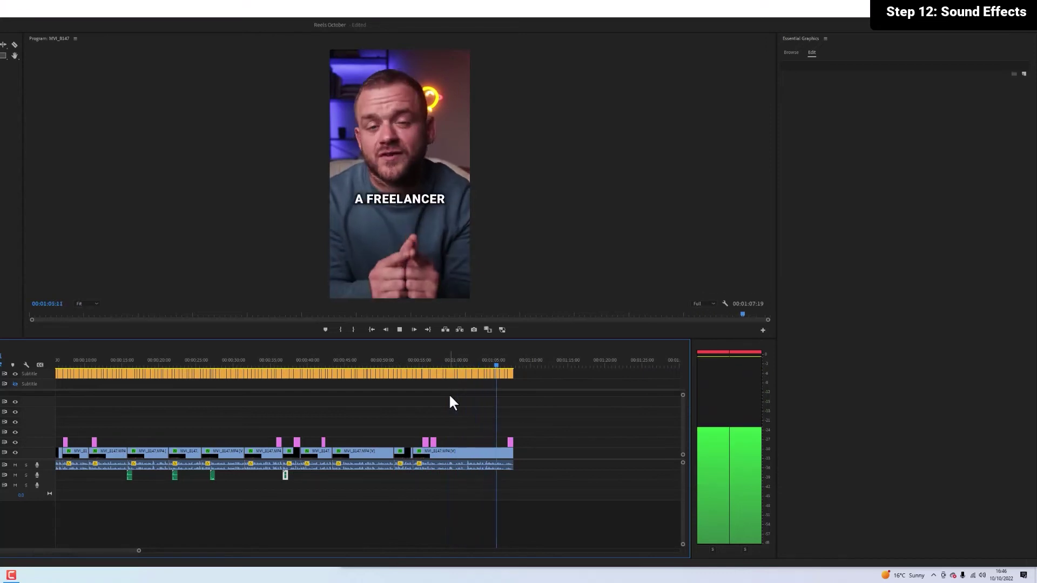
key(space)
key(Home)
Switch to Soundstripe's music catalogue, filter it by the Hip Hop genre and preview "Inside Voice" against the reel.
key(alt+Tab)
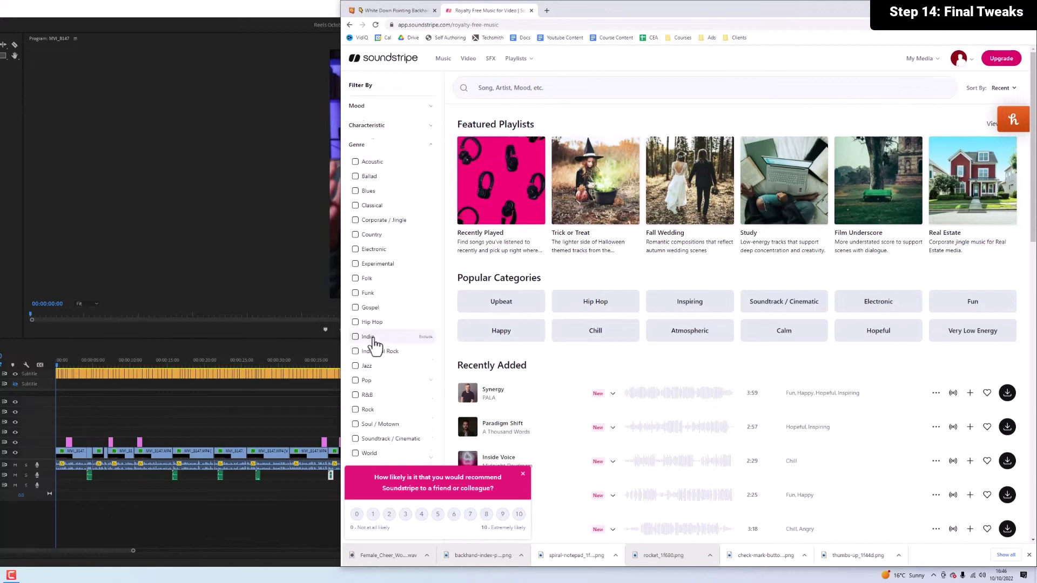
scroll(375, 344, down, 3)
click(370, 189)
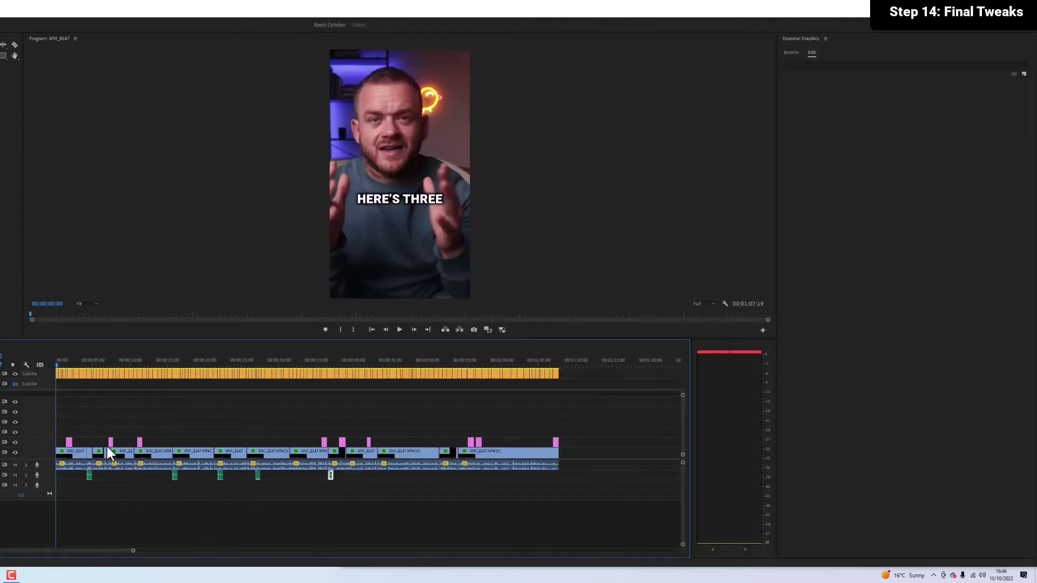
click(467, 330)
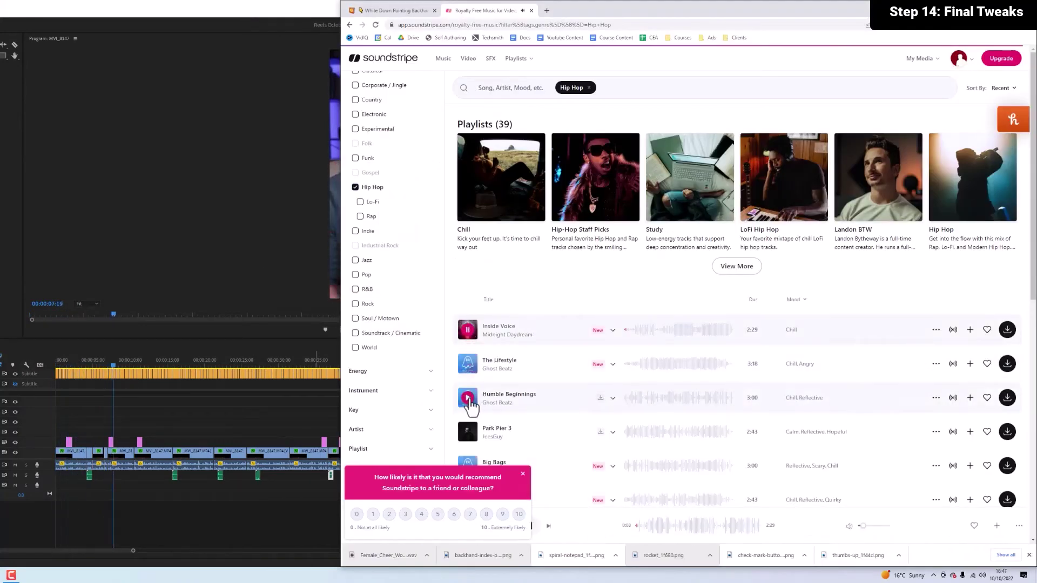
scroll(575, 270, down, 1)
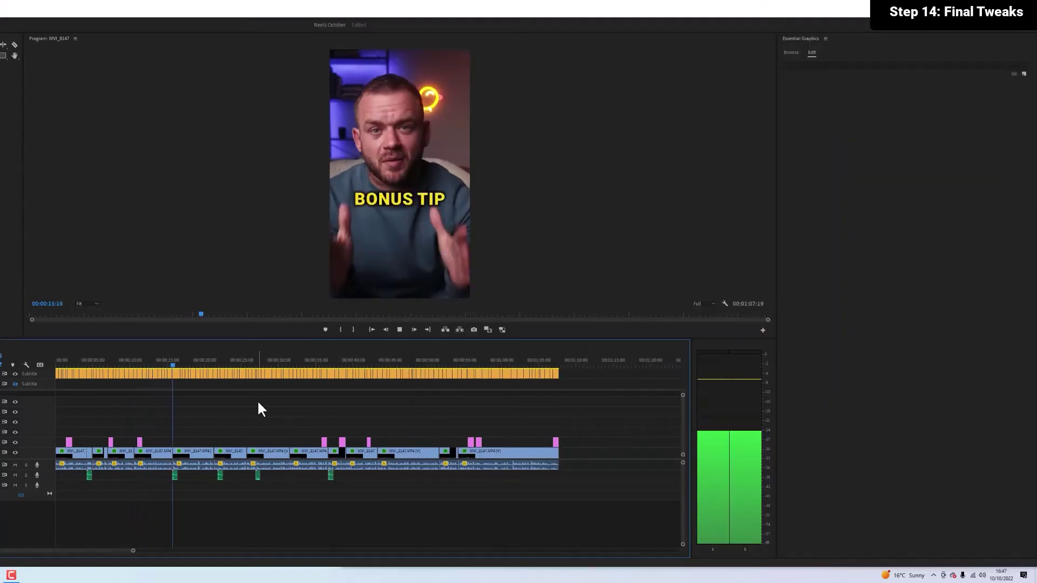
Download the instrumental version of "Inside Voice" and place it on the third audio track from the reel's start.
key(alt+Tab)
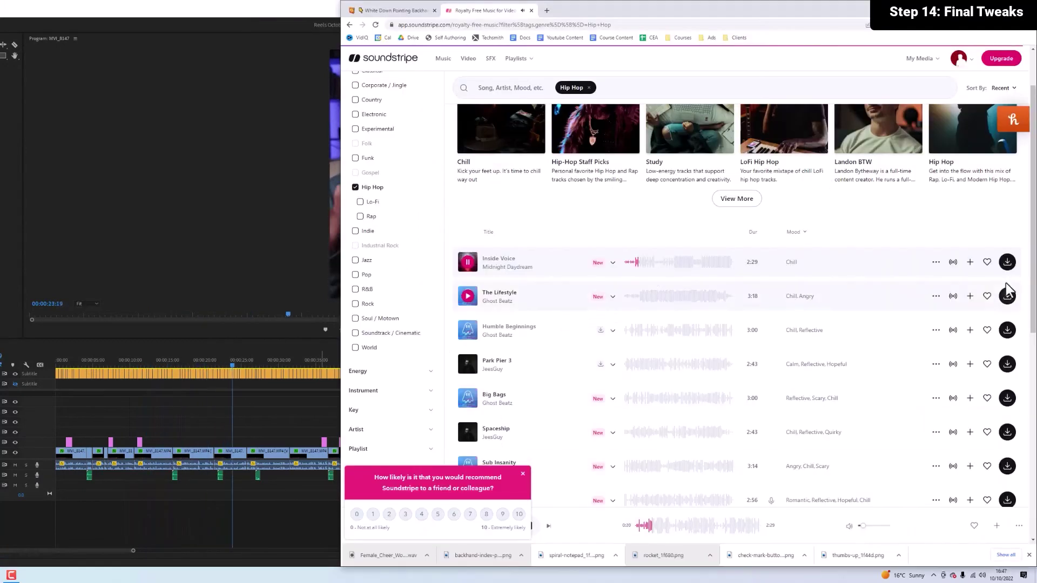
click(1006, 296)
click(745, 201)
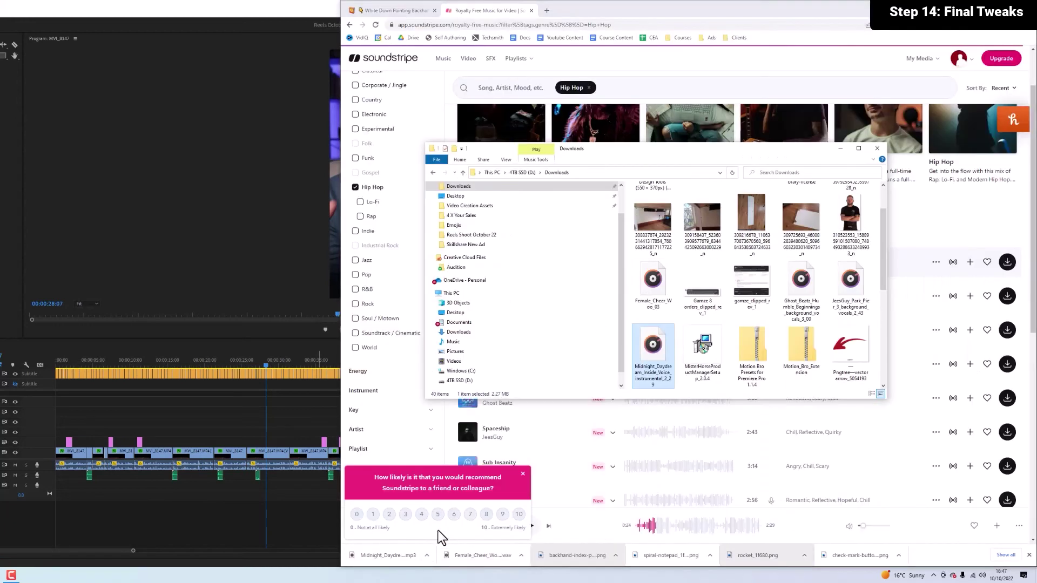
drag(439, 530, 70, 499)
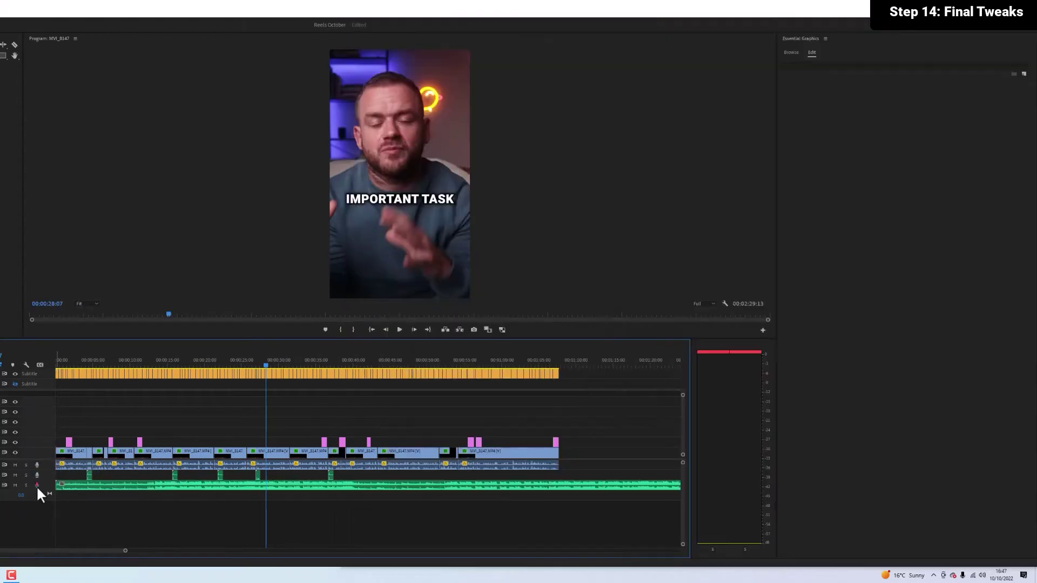
Adjust the music clip's audio gain, play the reel from the start and expand the music track.
right_click(80, 496)
click(138, 481)
right_click(138, 481)
click(187, 379)
key(Return)
click(56, 365)
key(space)
double_click(47, 486)
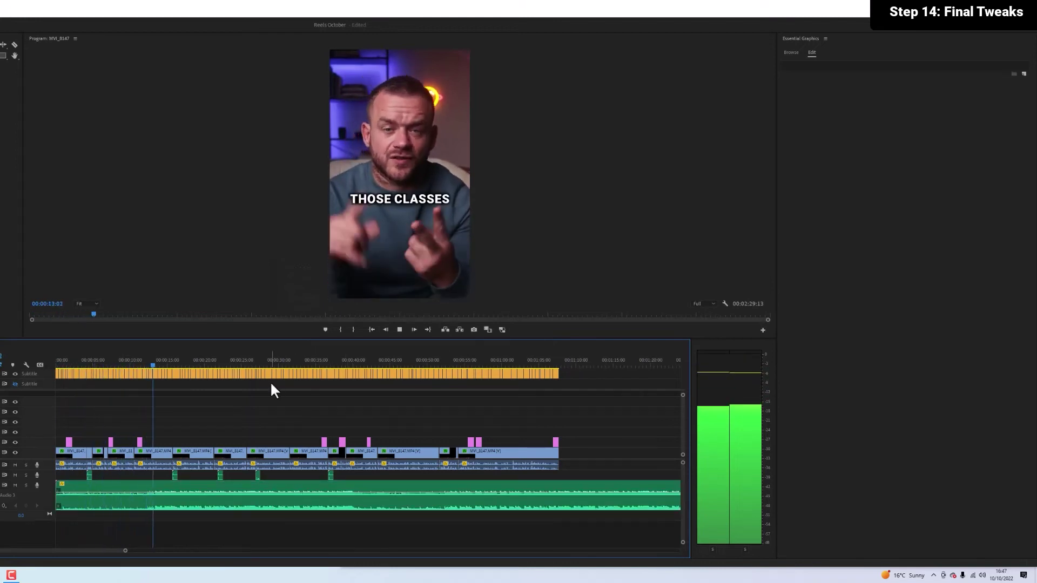
Try to adjust the audio gain of all the talking-head clips together and play the mix back.
key(space)
double_click(33, 453)
drag(606, 474, 76, 466)
right_click(77, 466)
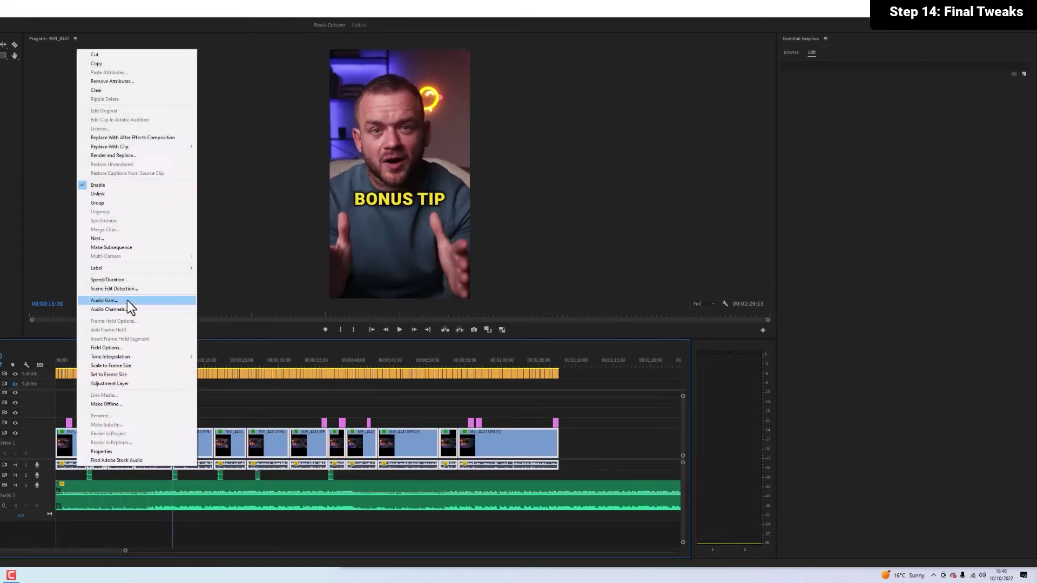
key(Escape)
key(space)
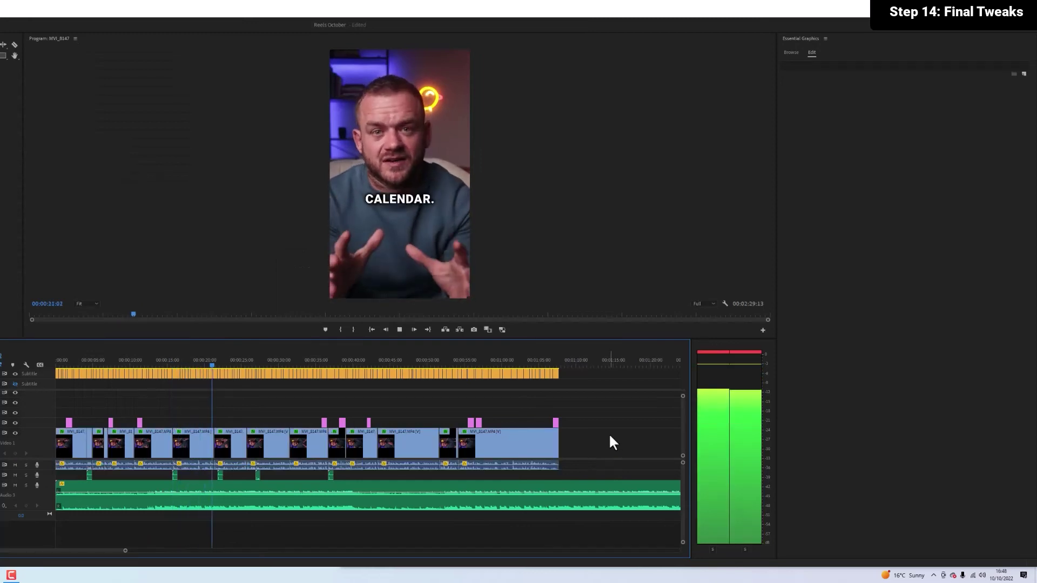
key(space)
Readjust the music clip's audio gain and replay the mix from the start.
right_click(371, 506)
click(410, 425)
key(Return)
click(57, 364)
key(space)
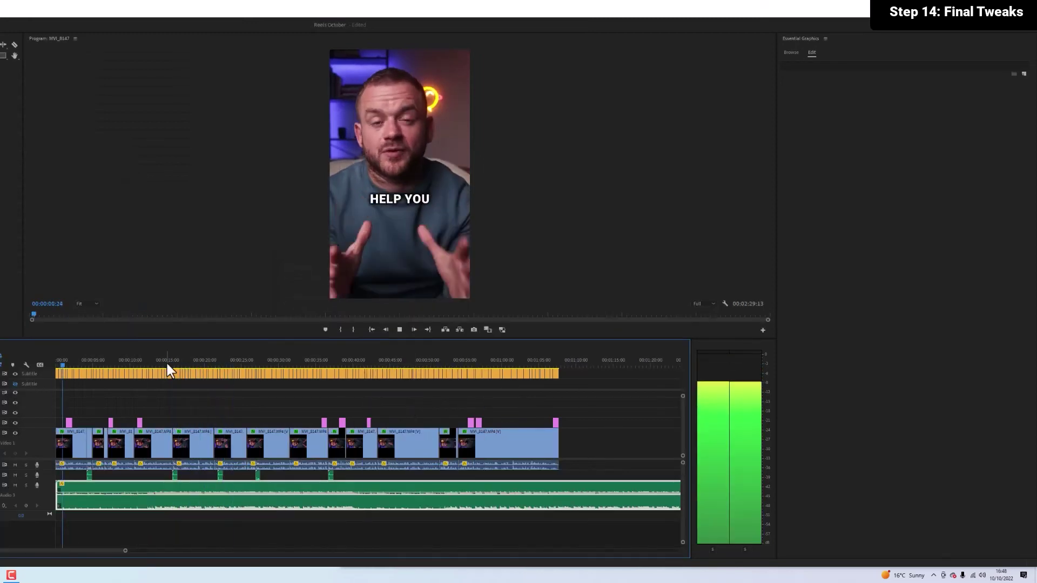
key(space)
Split the "Number one" caption and enlarge its word "one".
drag(125, 550, 32, 550)
drag(238, 357, 266, 413)
key(ctrl+k)
click(429, 197)
drag(226, 359, 271, 361)
key(c)
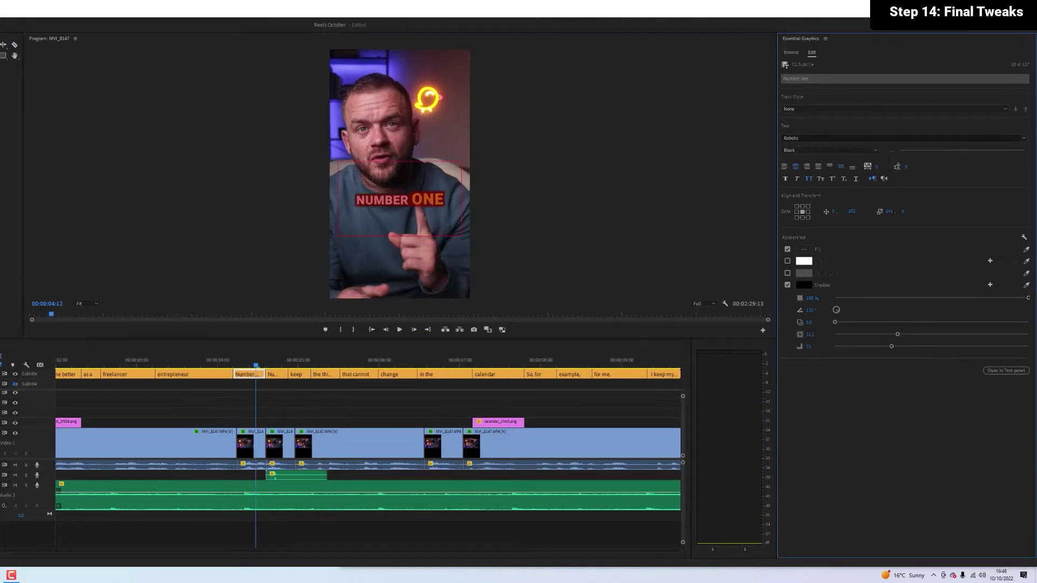
Play the reel from the "Number one" caption through to its end.
click(231, 357)
key(space)
click(414, 397)
drag(4, 550, 42, 550)
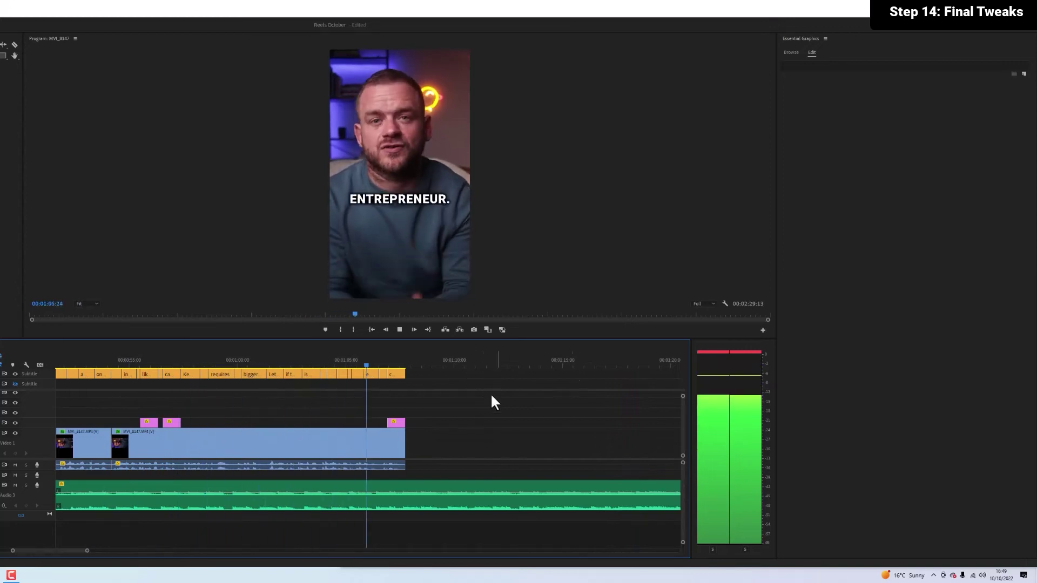
key(space)
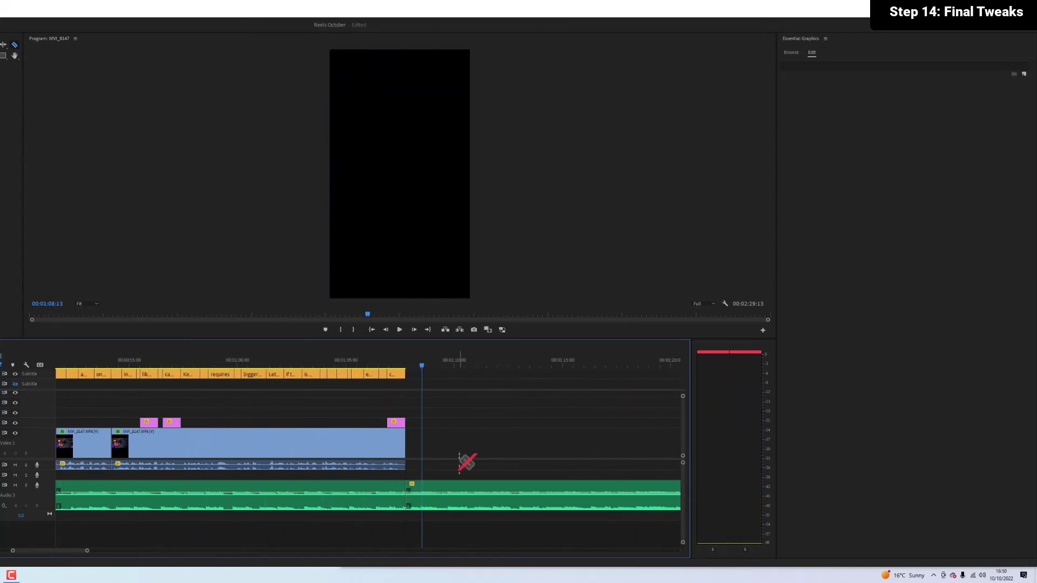
Extend the final footage, the "comment below" caption and the pointing-down emoji clip to the same new end and play back.
drag(432, 372, 431, 372)
drag(405, 422, 426, 419)
key(space)
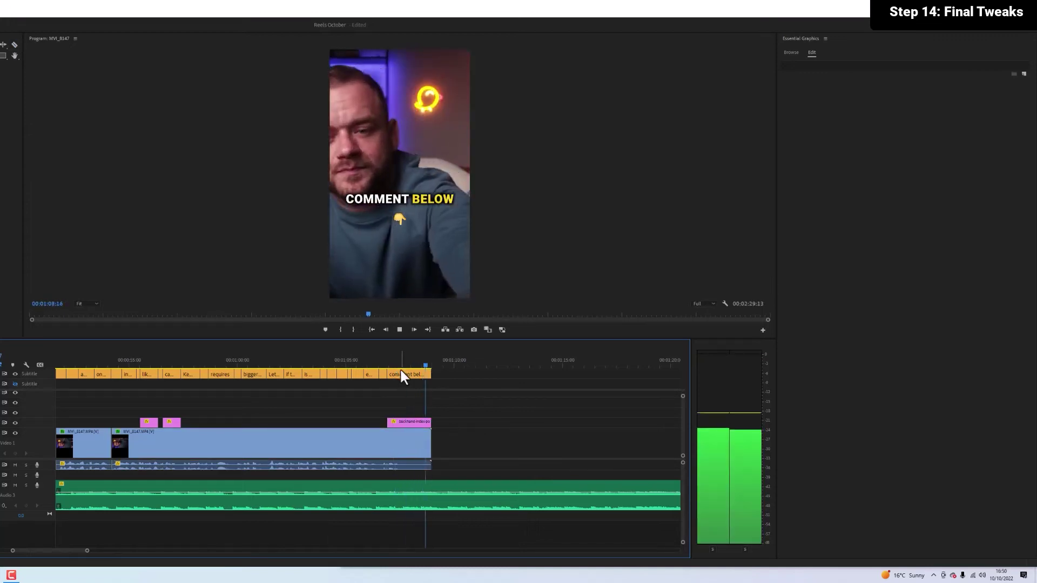
Cut the background music to end with the final footage, fade it out at its end and replay the ending.
key(space)
key(c)
click(398, 360)
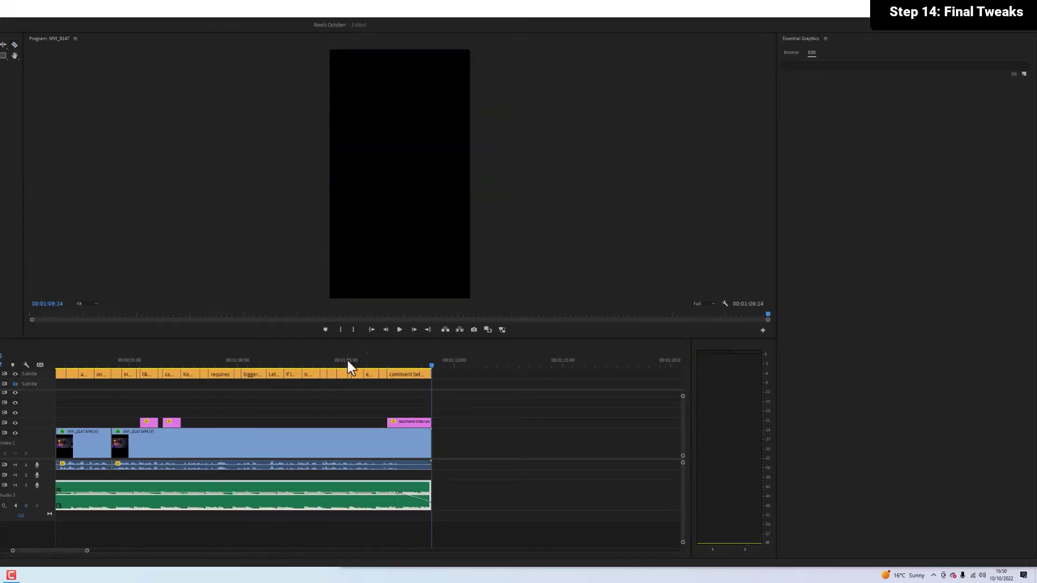
click(351, 360)
key(space)
Try shortening the music, final footage, pointing-down emoji and caption to end at 00:01:08:11, and undo those trims.
drag(430, 490, 419, 490)
drag(430, 449, 419, 422)
drag(431, 374, 420, 373)
click(403, 356)
key(space)
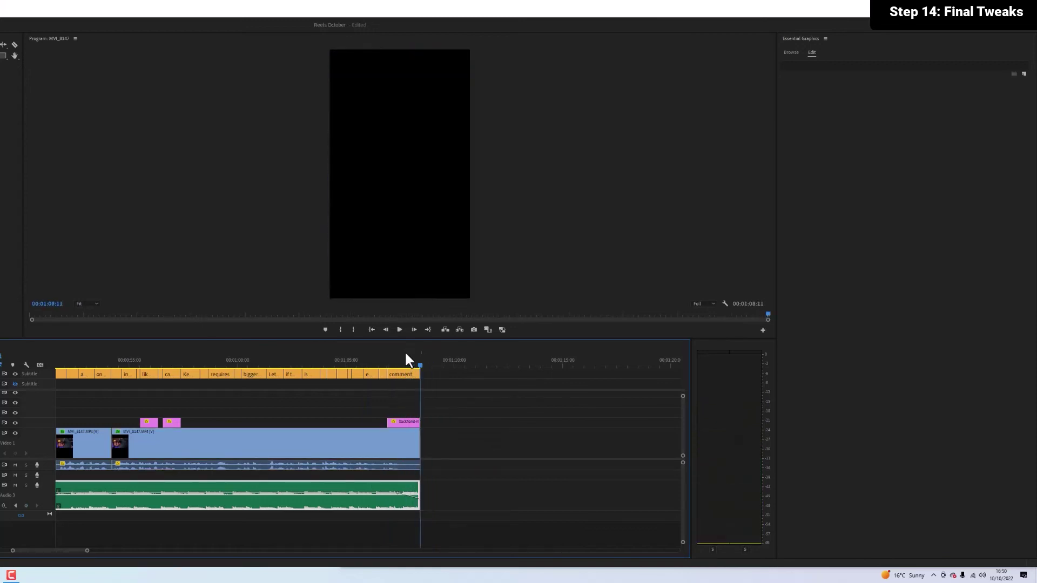
key(ctrl+z)
key(ctrl+z)
key(ctrl+z)
key(ctrl+z)
Play the reel's opening from the start to review its captions and framing.
drag(87, 550, 158, 549)
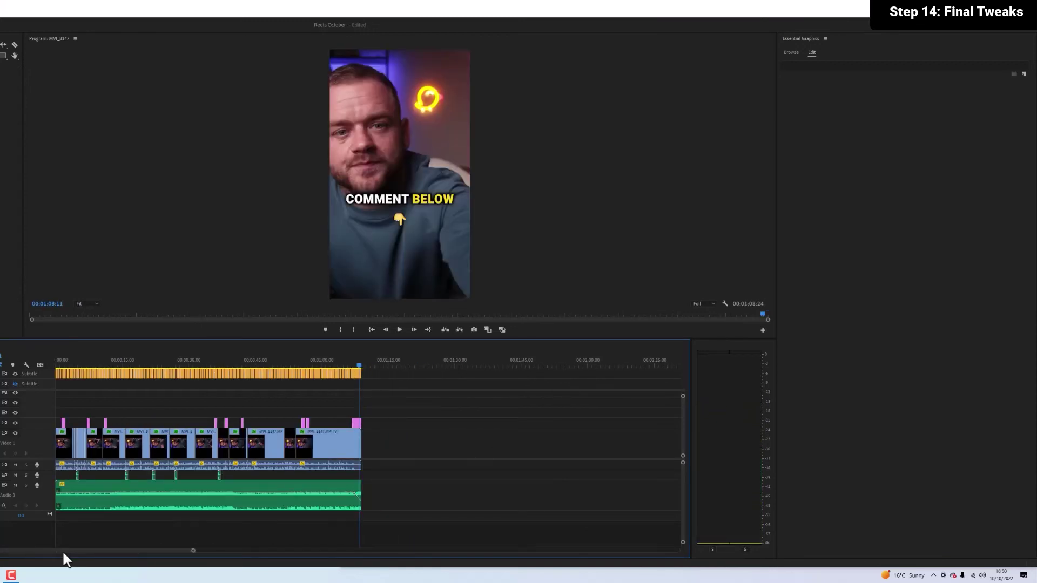
key(Home)
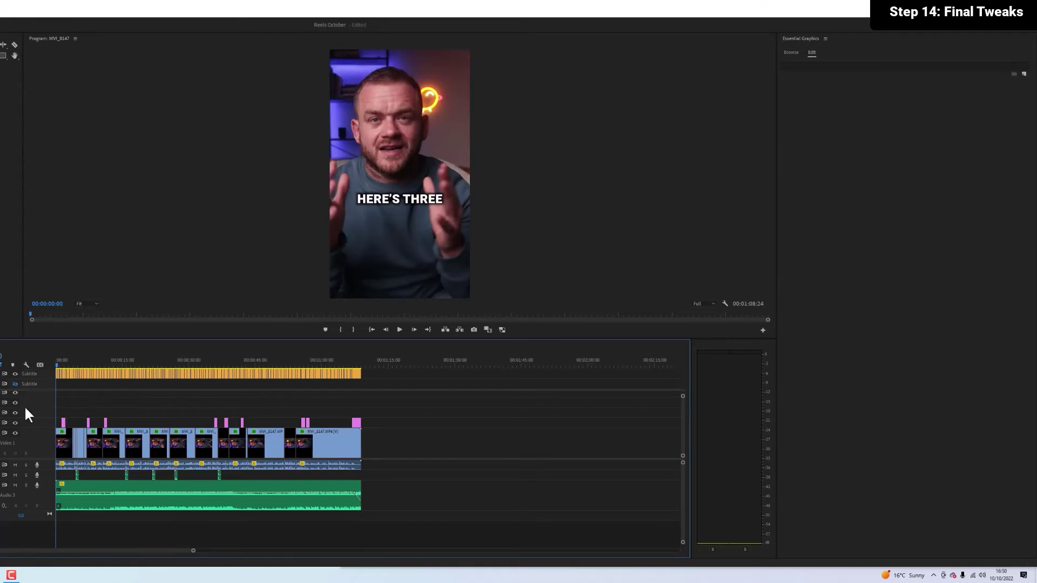
key(space)
click(61, 358)
key(space)
key(space)
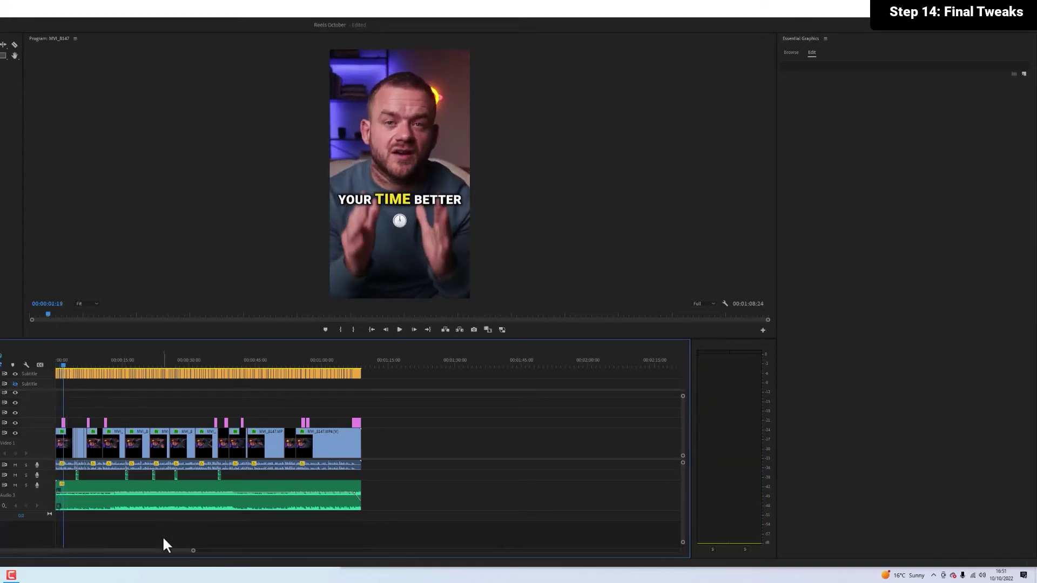
drag(193, 550, 15, 550)
key(space)
click(57, 359)
key(space)
key(space)
Select the opening footage clip and start keyframing its scale at its first frame.
click(204, 440)
click(218, 360)
click(57, 360)
click(33, 88)
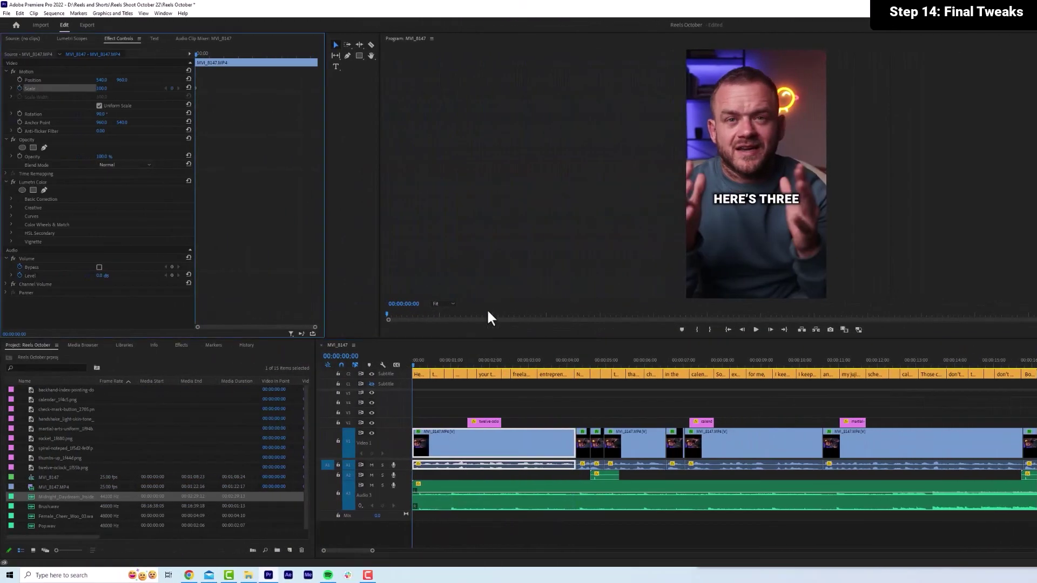
Add an empty text graphic above the opening clip and match its length to that clip.
click(132, 404)
click(336, 67)
click(725, 111)
drag(605, 413, 576, 414)
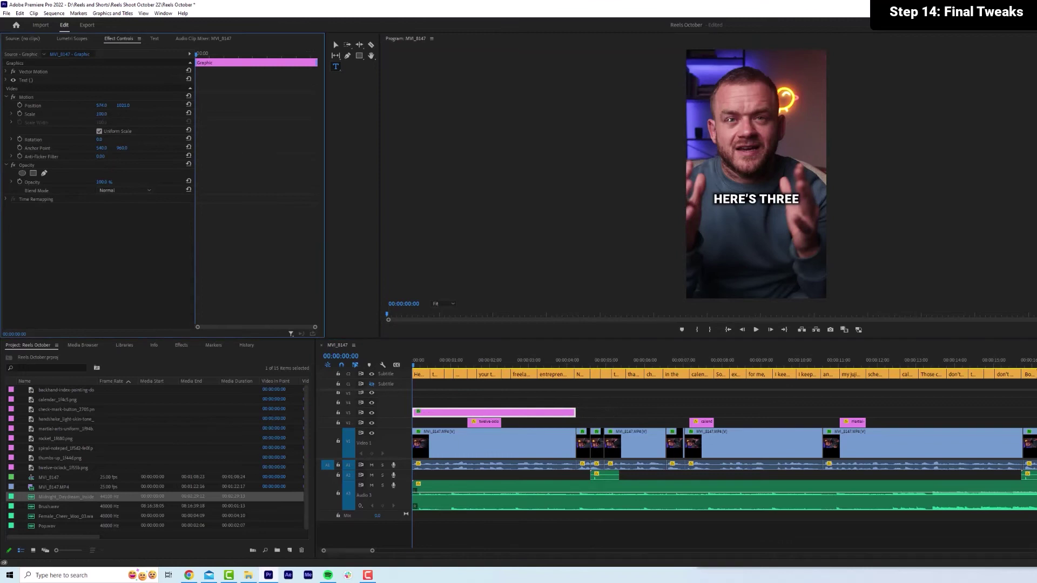
Animate the opening clip's position and scale up to its end, reaching a scale of 120 with the picture shifted slightly down, and play it.
click(574, 361)
click(532, 443)
click(413, 360)
click(20, 80)
click(576, 360)
click(101, 88)
text(120)
key(Return)
drag(122, 80, 128, 80)
drag(574, 364, 413, 364)
key(space)
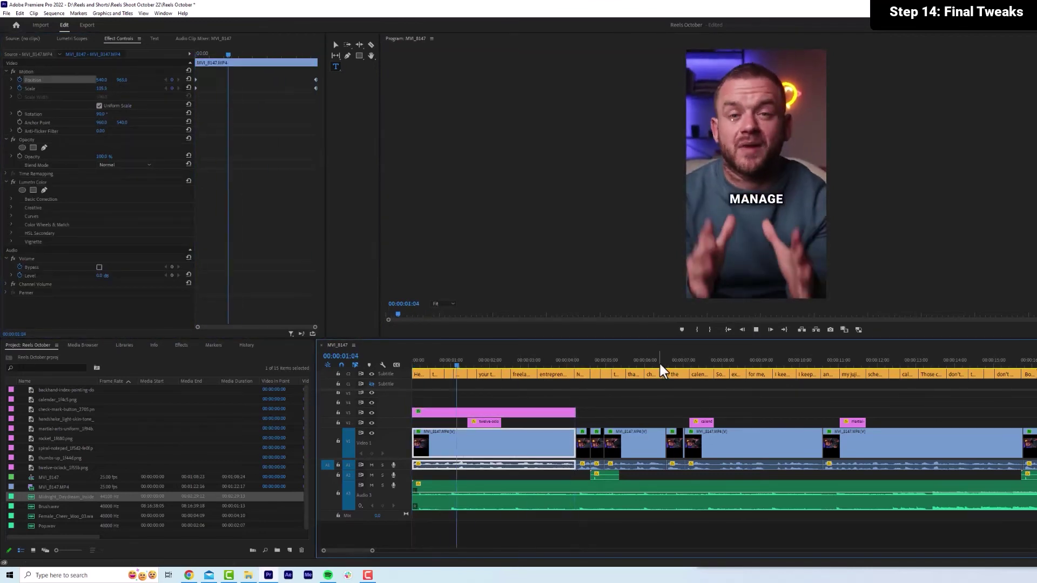
Set the scale of the short footage clip under the "in the" caption to 120 and continue playback.
key(space)
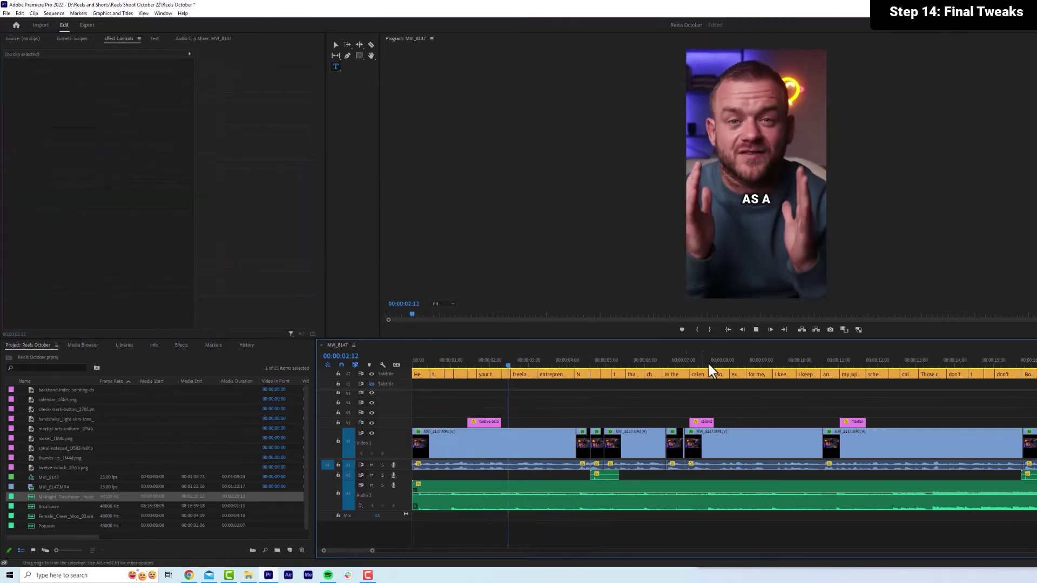
click(674, 444)
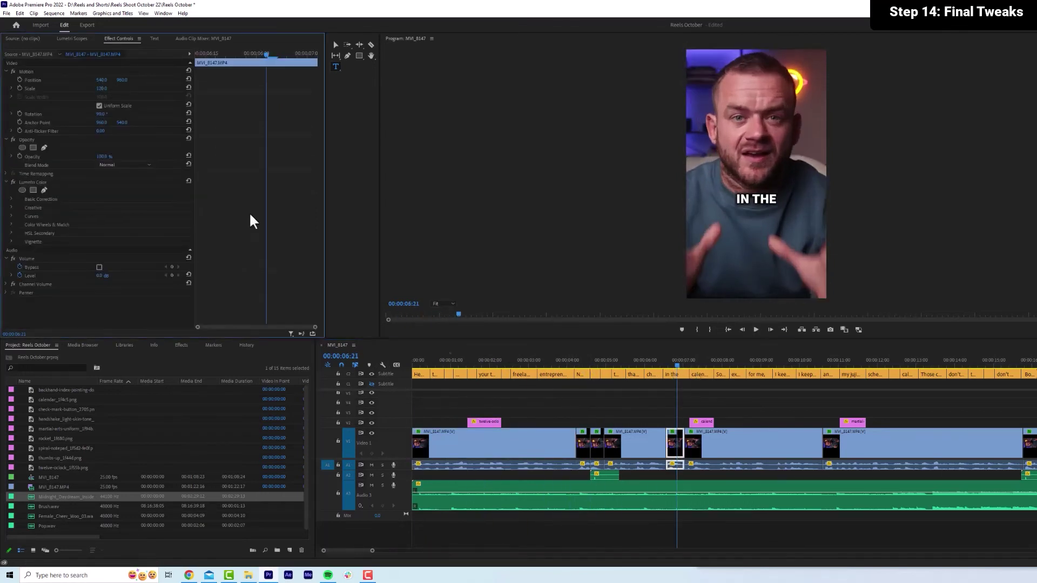
key(space)
Set the scale of the footage clip starting at 00:00:10:17 to 110 and play it.
click(845, 444)
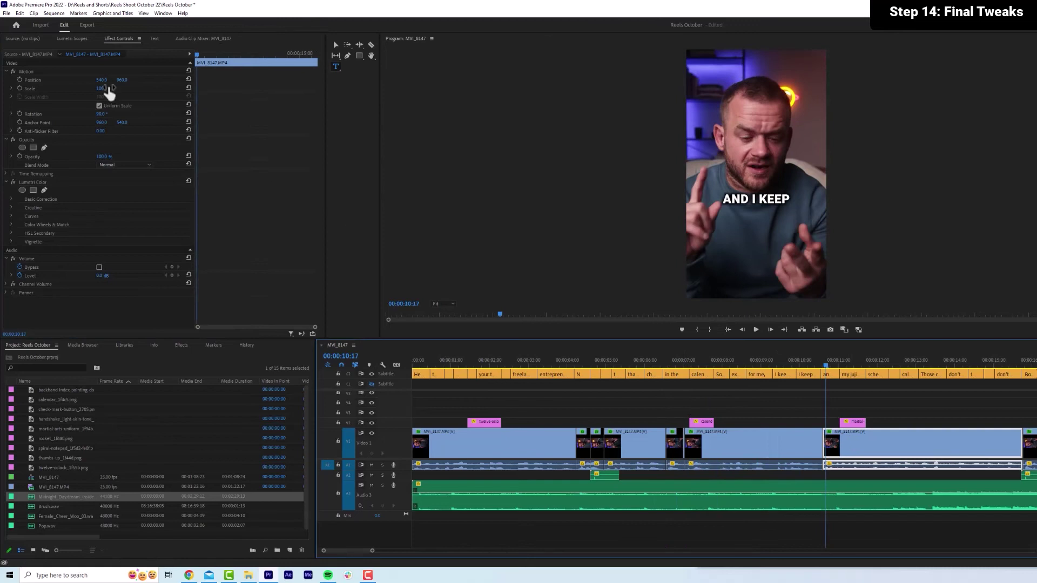
click(102, 89)
text(110)
key(Return)
click(820, 365)
key(space)
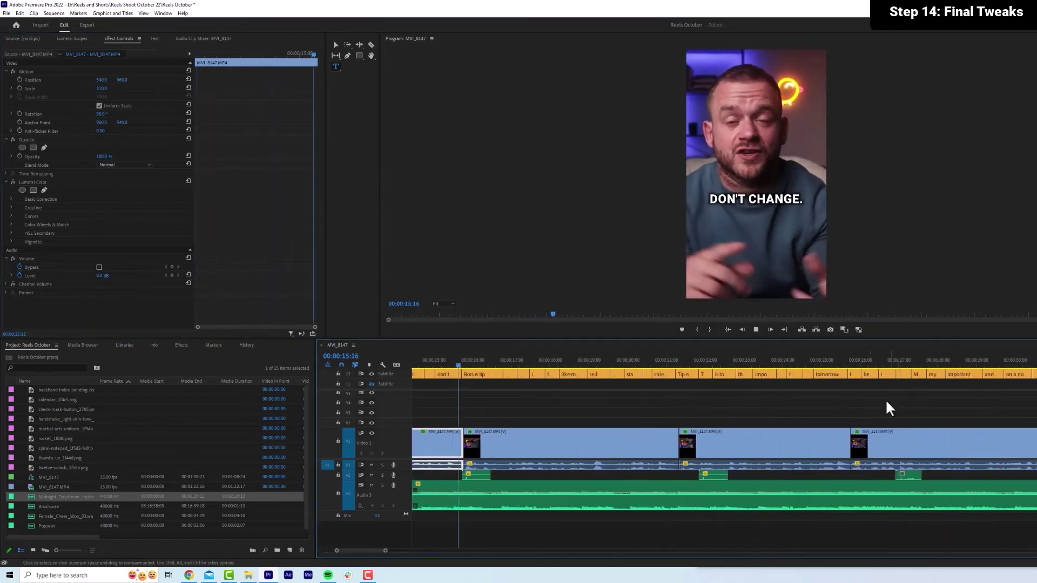
Split the footage at the "is to write" caption, set the short section before it to a scale of 110 and play it.
click(717, 363)
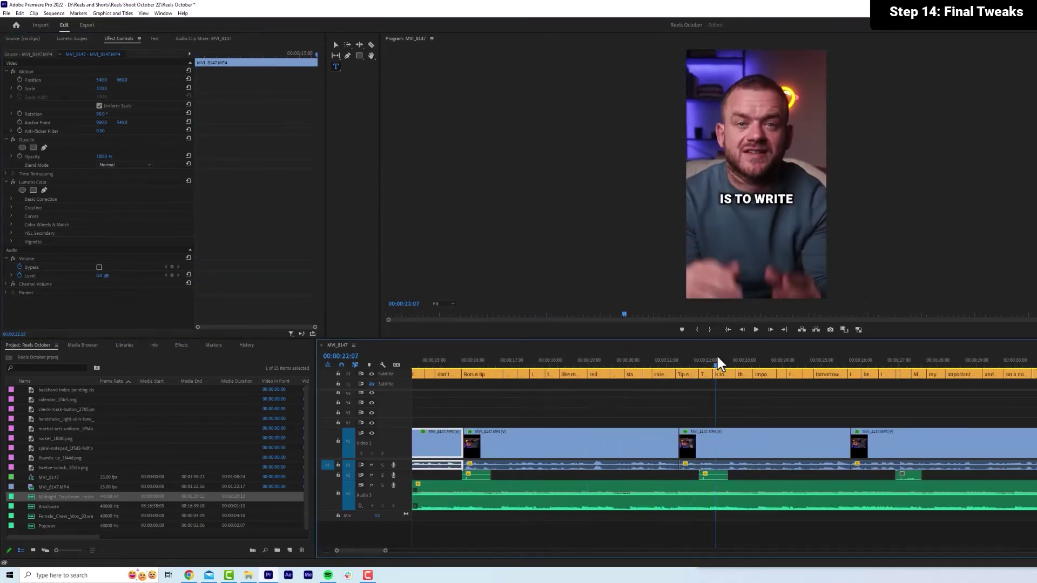
key(c)
click(714, 432)
key(v)
click(696, 442)
click(692, 365)
click(102, 89)
text(110)
key(Return)
click(678, 365)
key(space)
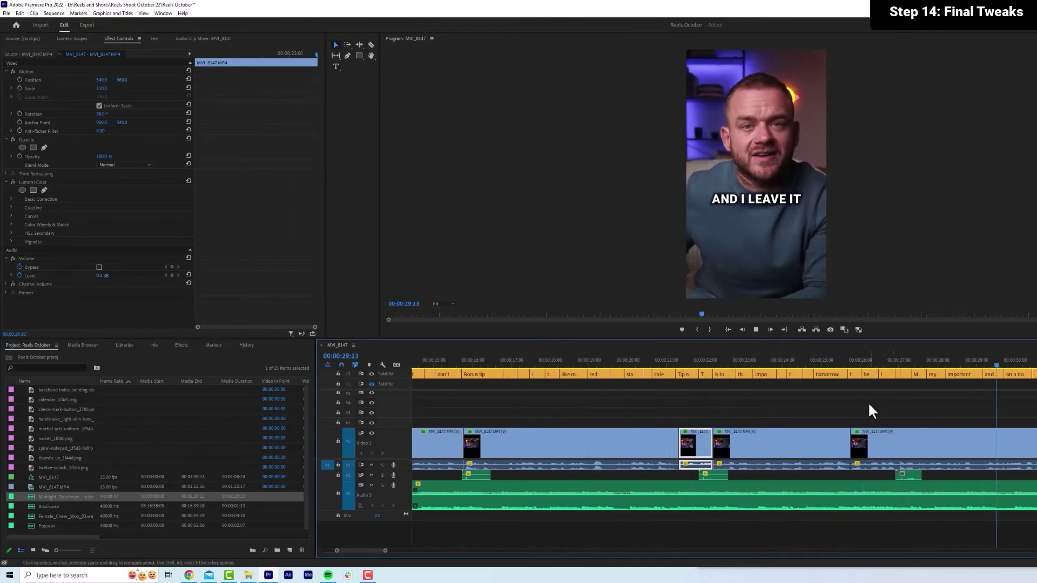
Scale the "Bonus tip" clip to 120, split it at 00:00:37:15, set its second part back to 100 and play.
click(725, 438)
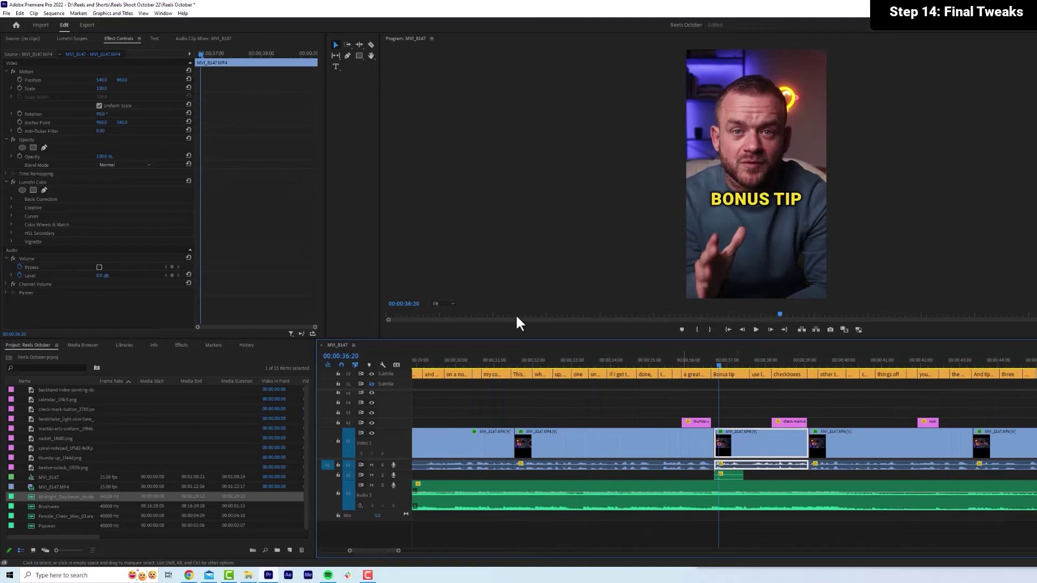
click(750, 360)
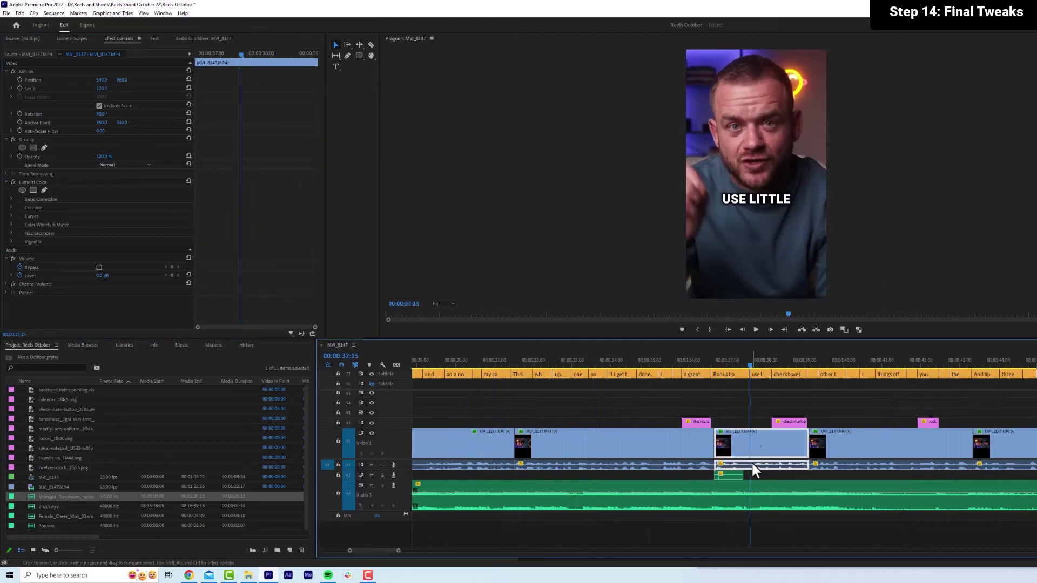
key(ctrl+k)
click(772, 448)
click(102, 89)
text(100)
click(755, 329)
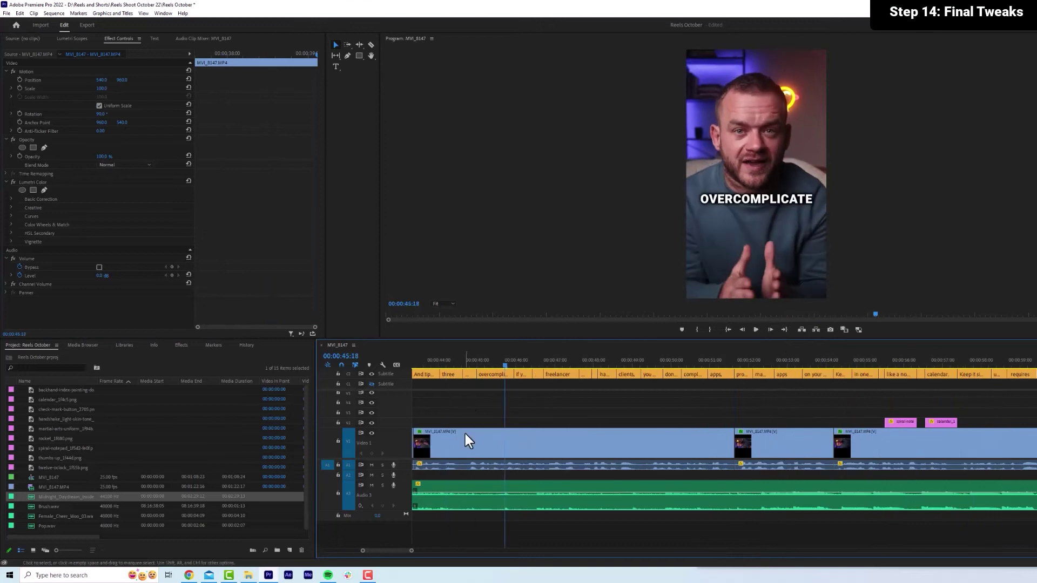
Isolate the footage around the "overcomplicate" caption with two cuts, scale that section to 110 and play it.
key(c)
click(463, 436)
click(514, 435)
key(v)
click(493, 359)
click(494, 440)
key(space)
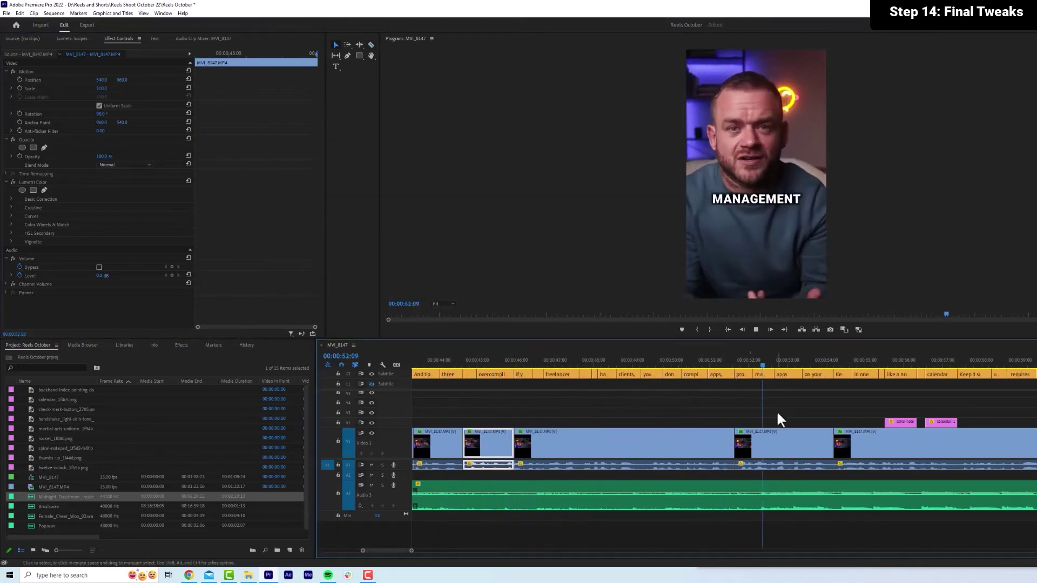
Isolate the footage starting at the "Let me know" caption with two cuts, scale that section to 120 and play it.
key(minus)
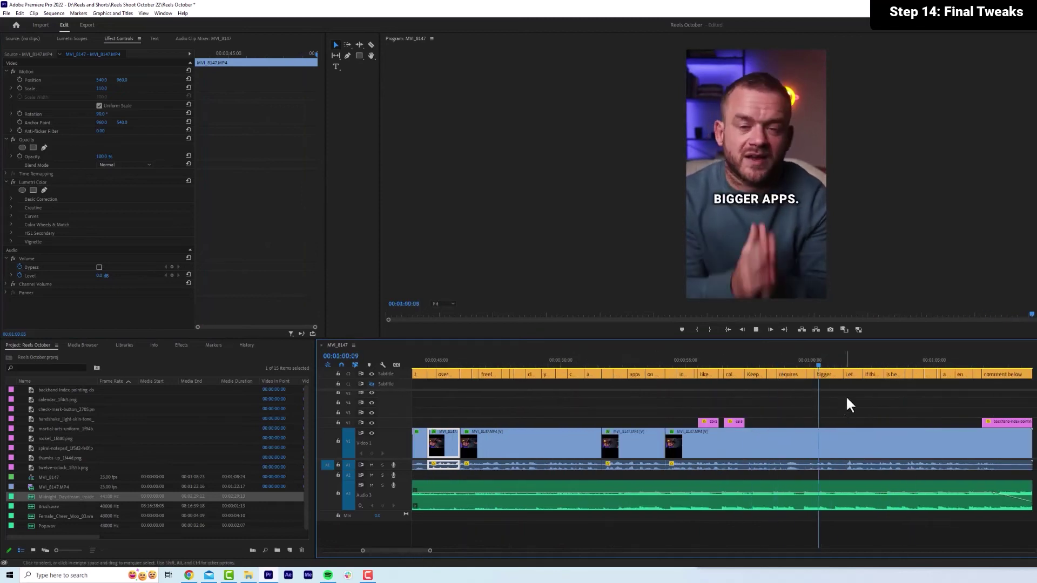
key(c)
click(905, 440)
click(884, 365)
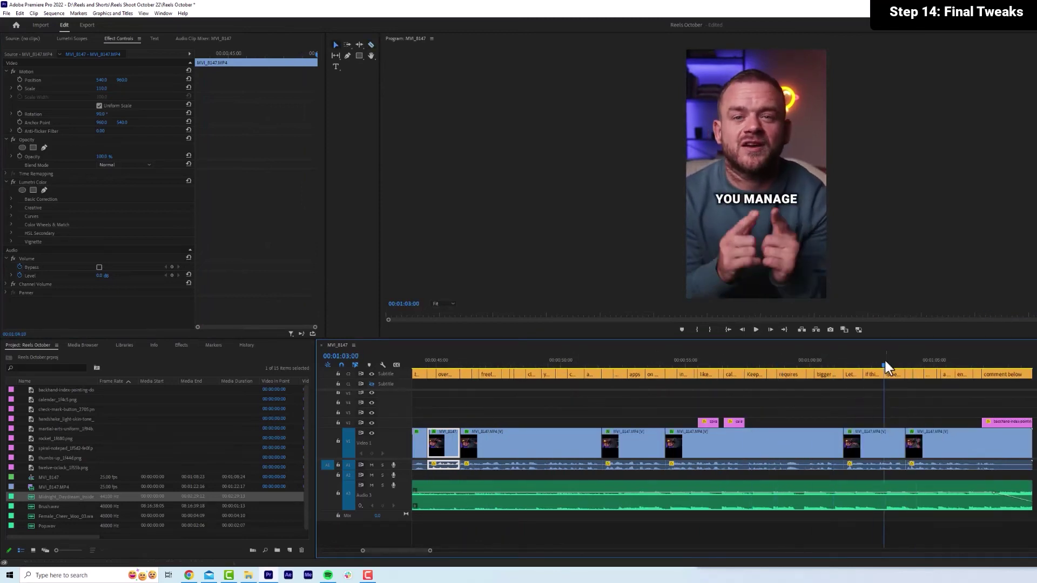
key(v)
click(879, 443)
click(101, 89)
text(120)
click(818, 362)
key(space)
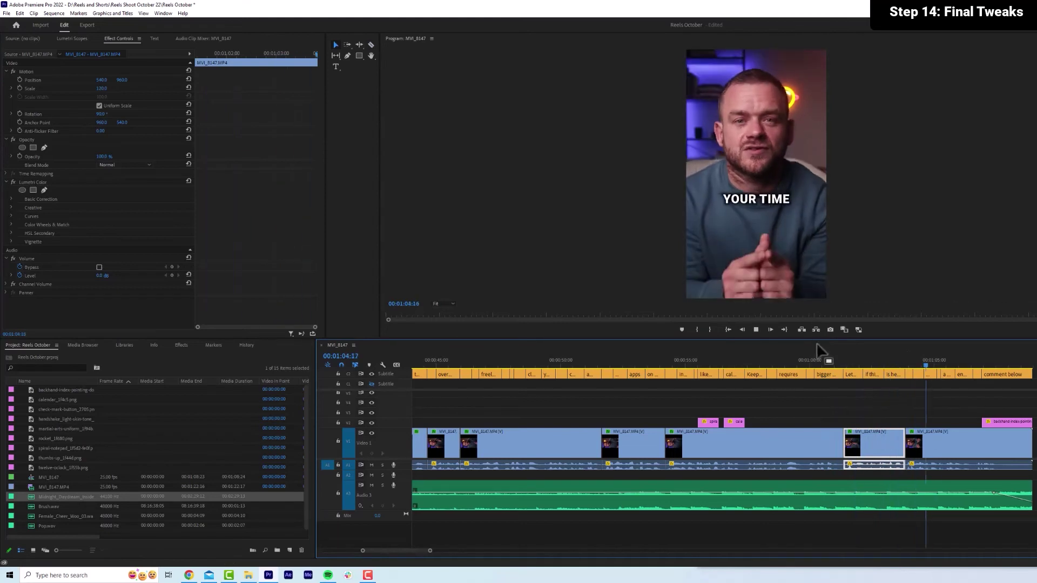
Split the footage at the "comment below" caption, animate the last clip's scale up to 120 at its end and play it.
click(446, 358)
click(423, 358)
key(c)
click(423, 434)
key(v)
click(436, 440)
click(20, 88)
click(473, 357)
click(101, 89)
text(120)
click(417, 357)
key(space)
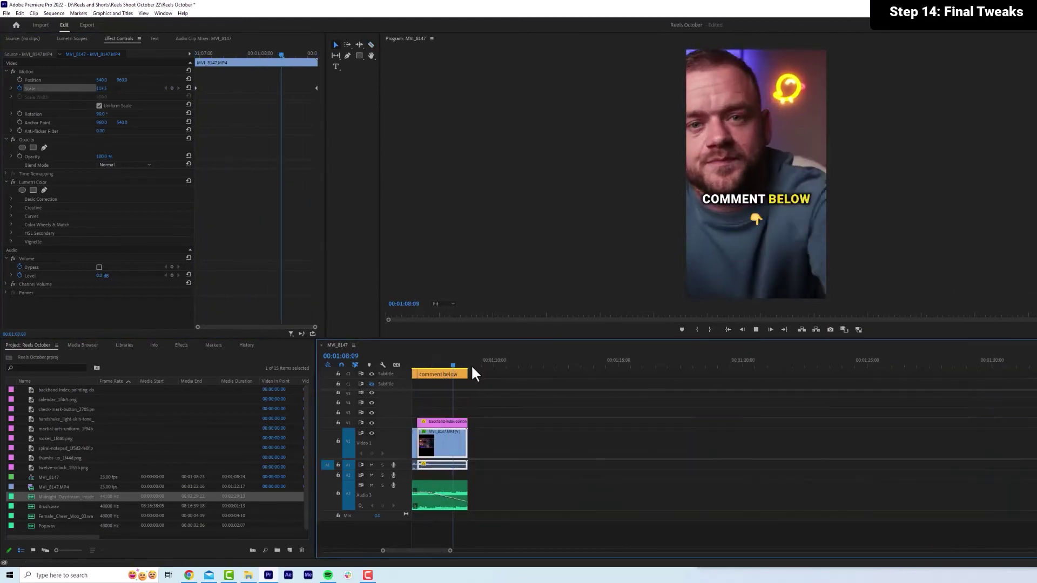
Replay the reel from the start, lower the picture of the clip at 00:00:10:17 to a vertical position of about 997 and recheck it.
key(Home)
key(space)
click(571, 401)
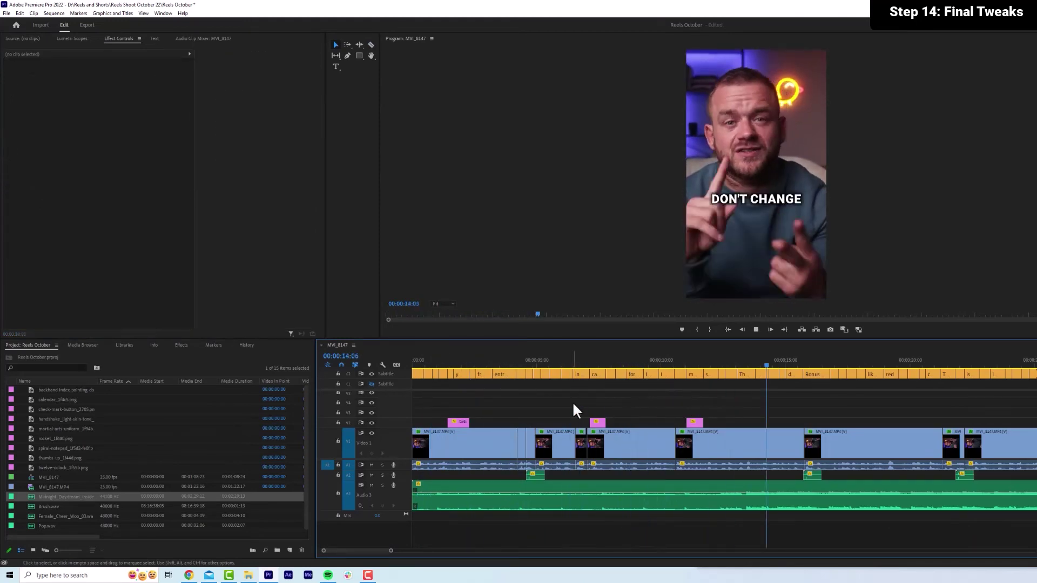
key(space)
drag(880, 359, 689, 397)
click(700, 443)
drag(122, 80, 130, 80)
click(641, 361)
key(space)
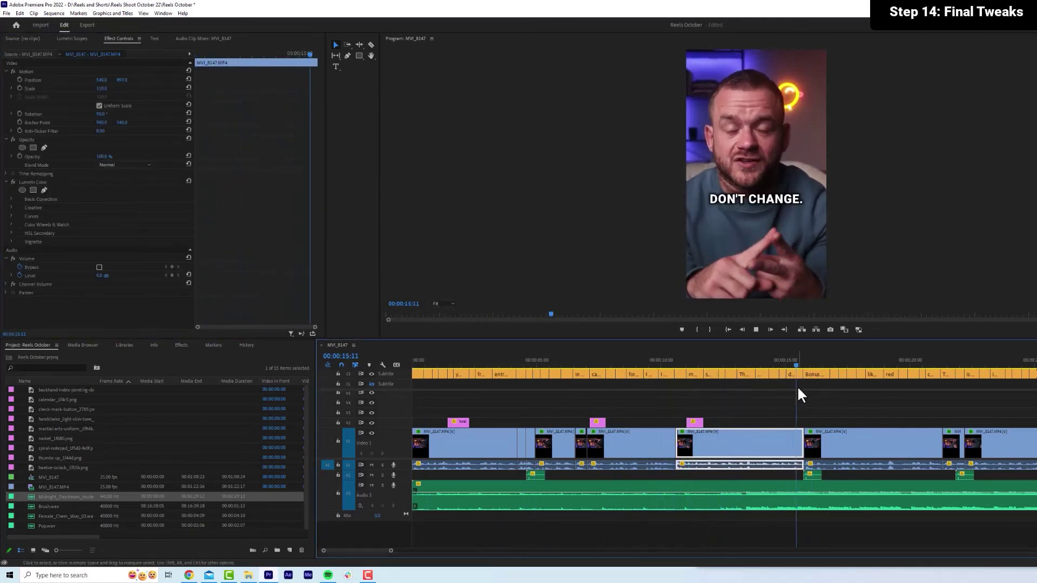
Lower the picture in the short clip just before the "is to write" caption and play it.
click(948, 360)
click(953, 443)
key(space)
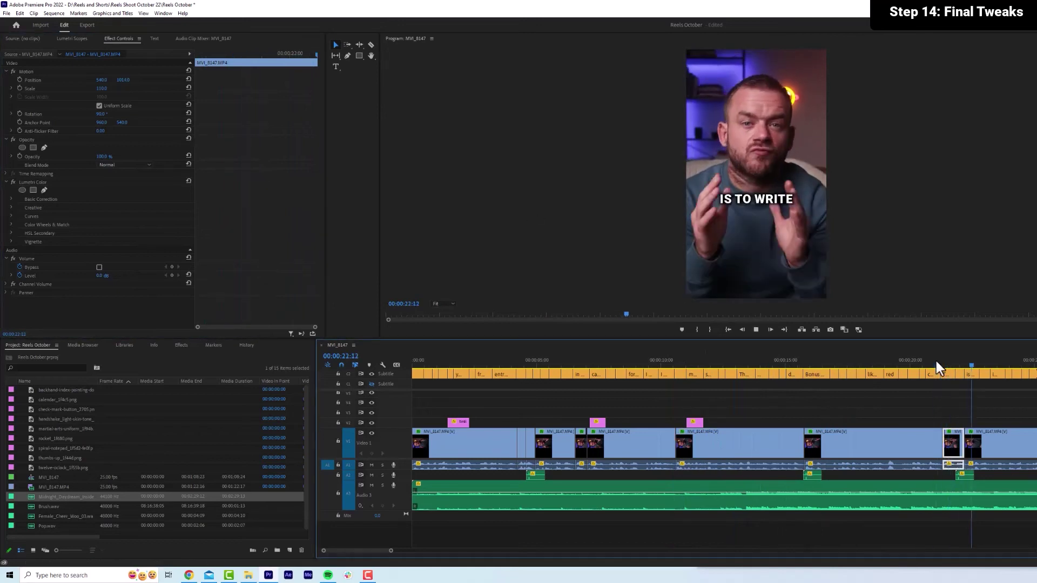
Lower the picture in the enlarged "Bonus tip" clip and continue playback.
click(599, 402)
drag(723, 361, 763, 367)
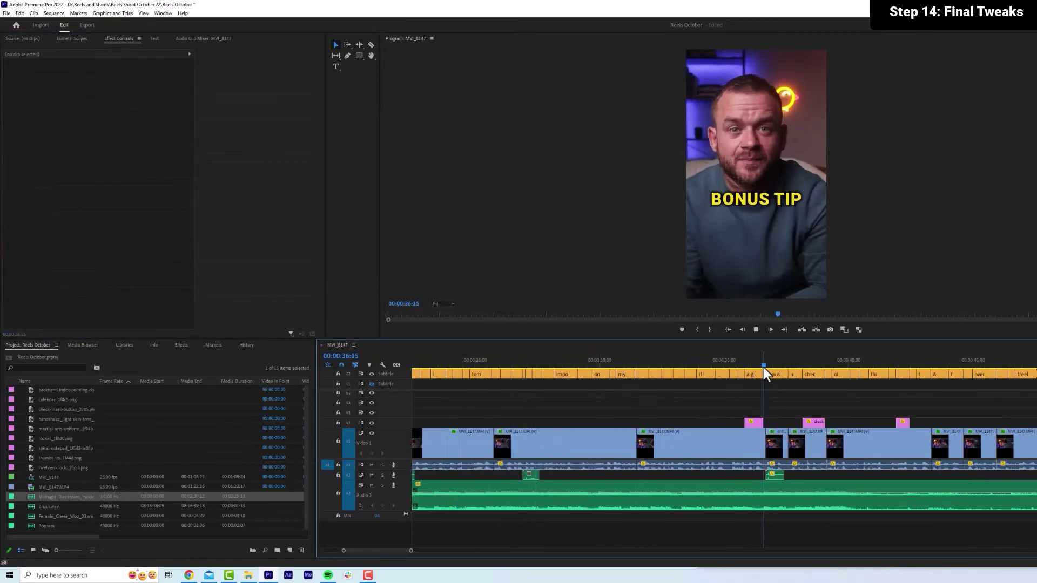
click(776, 444)
key(space)
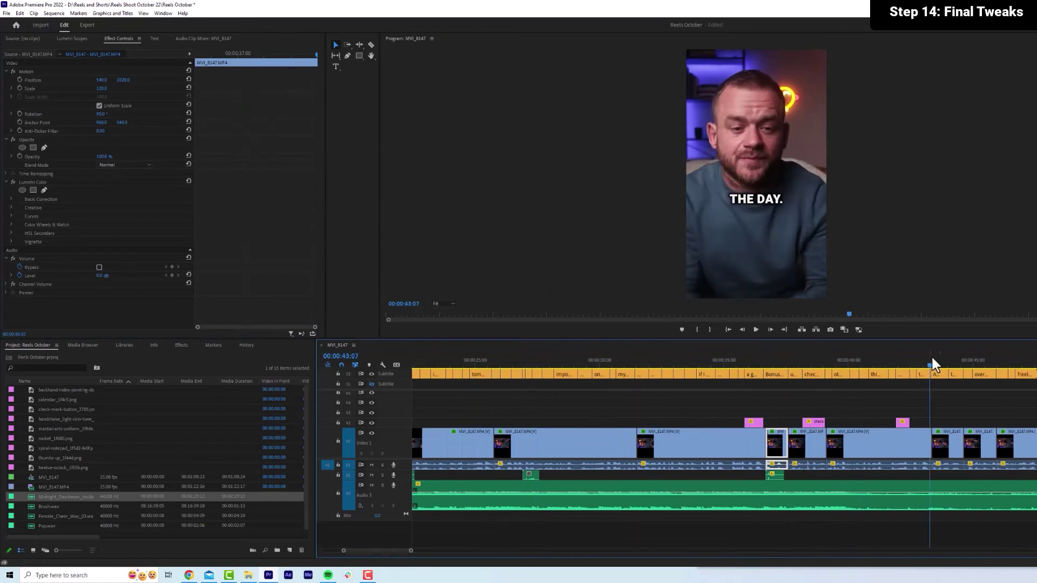
Play the rest of the reel to its end, return to the start and show the whole sequence.
click(718, 405)
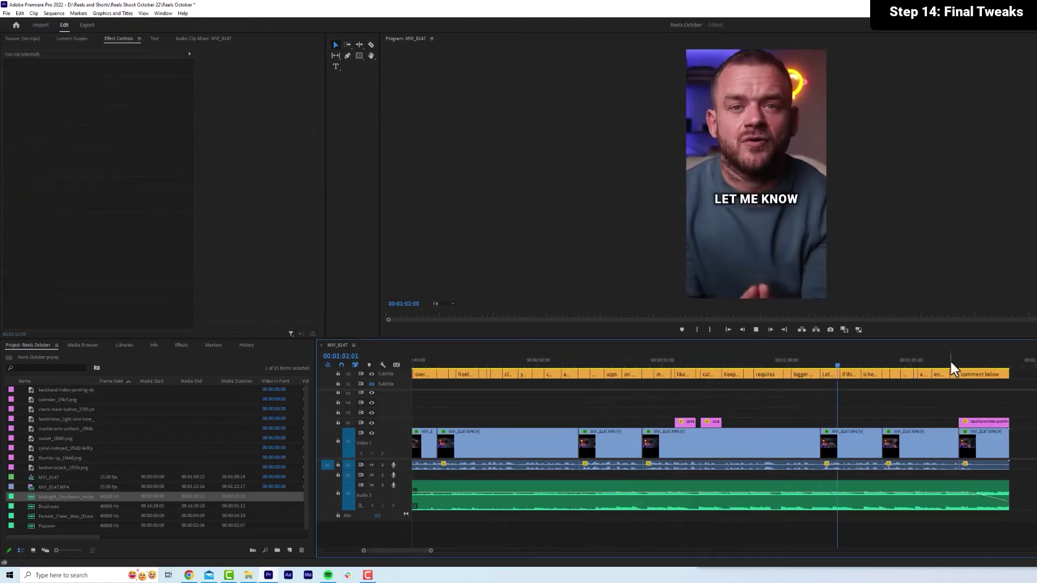
drag(450, 550, 580, 555)
drag(431, 362, 423, 362)
key(Home)
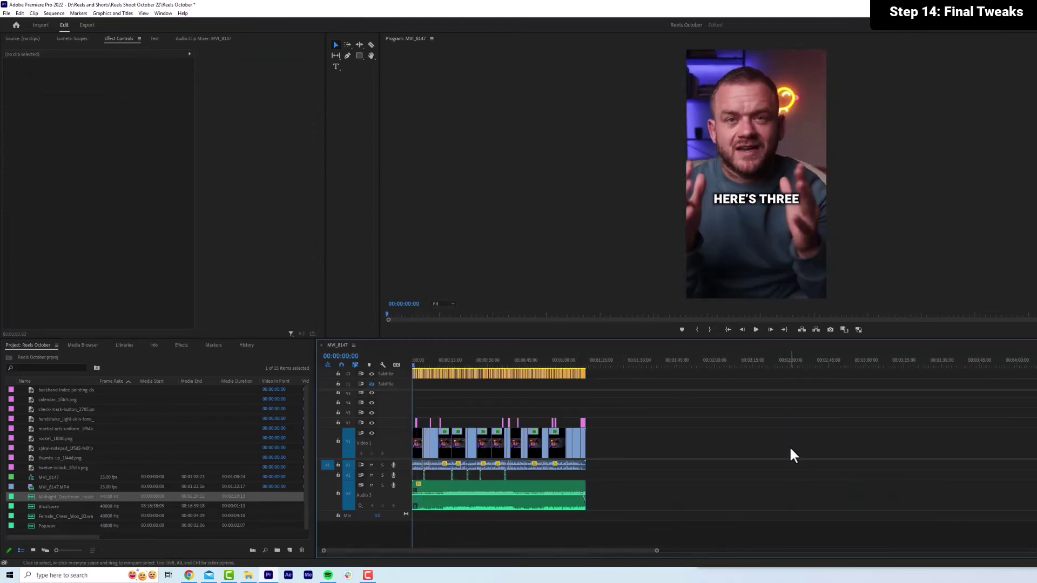
key(backslash)
Open the media export for the sequence and choose the Reels Shoot October 22 folder as its save location.
click(7, 13)
mouse_move(65, 265)
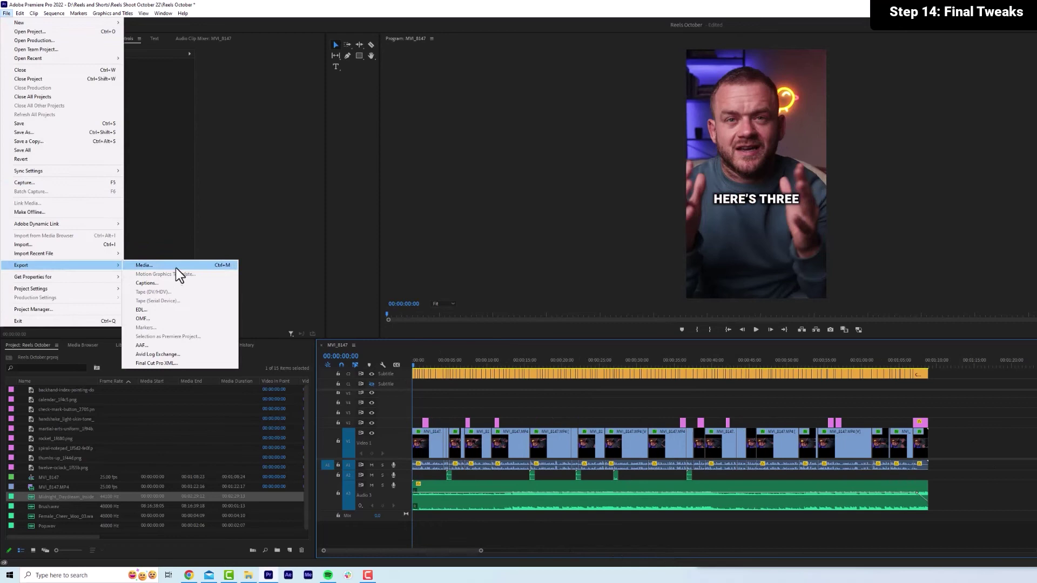
click(176, 268)
click(212, 75)
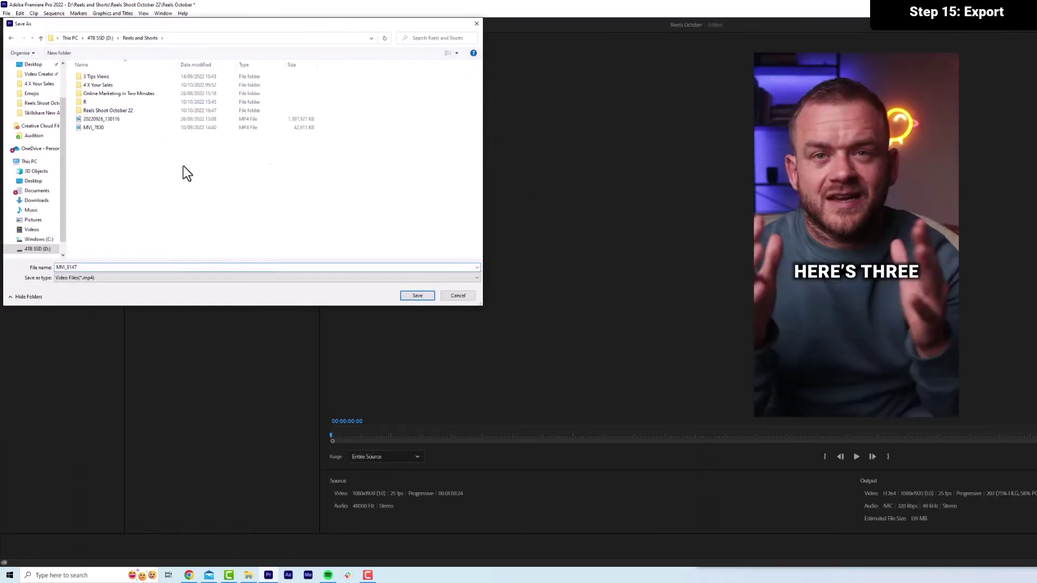
double_click(118, 110)
Create a folder named "3 Tips for Managing Time" in Reels Shoot October 22 and open it.
scroll(296, 206, down, 5)
right_click(290, 233)
mouse_move(334, 319)
click(411, 318)
text(3 Tips for Managing Time)
key(Return)
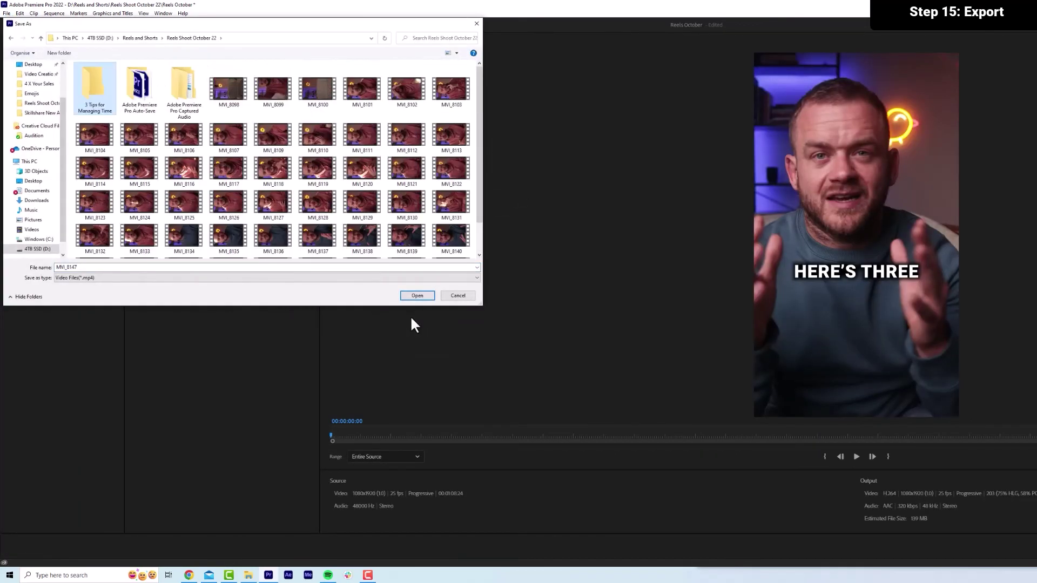
key(Return)
Give the export file a name beginning with 3timetips_IG, save the name and finish the export.
click(293, 269)
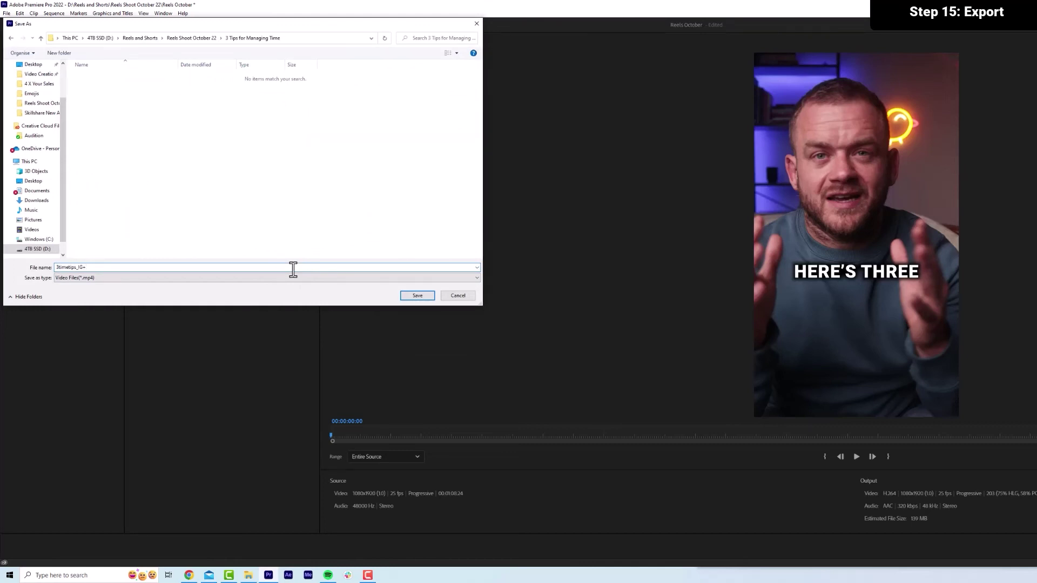
key(Return)
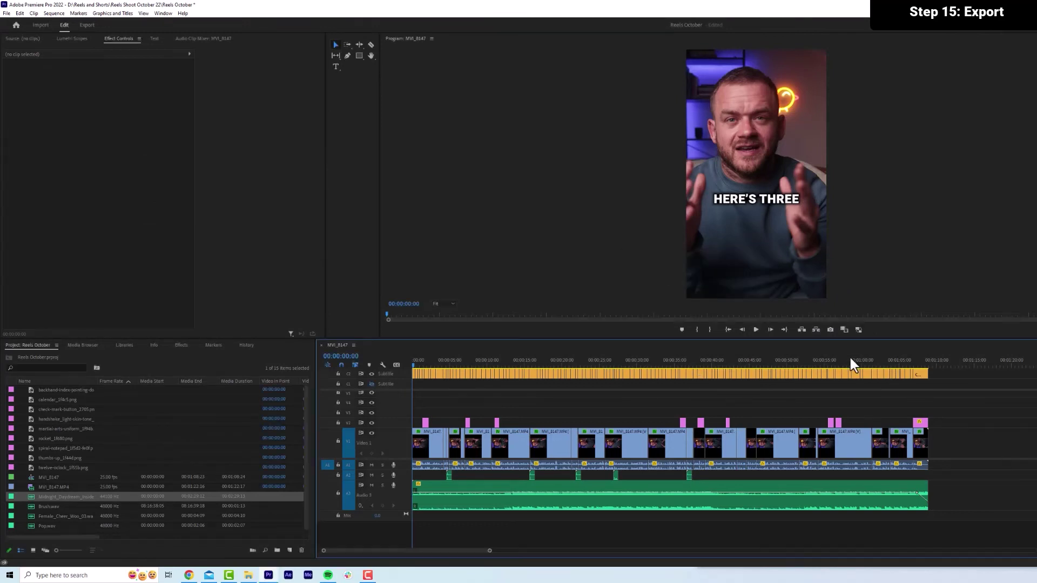
Rename the reel's sequence Main_IG+TIKTOK and duplicate it as a sequence named Main_YT+FB.
click(64, 475)
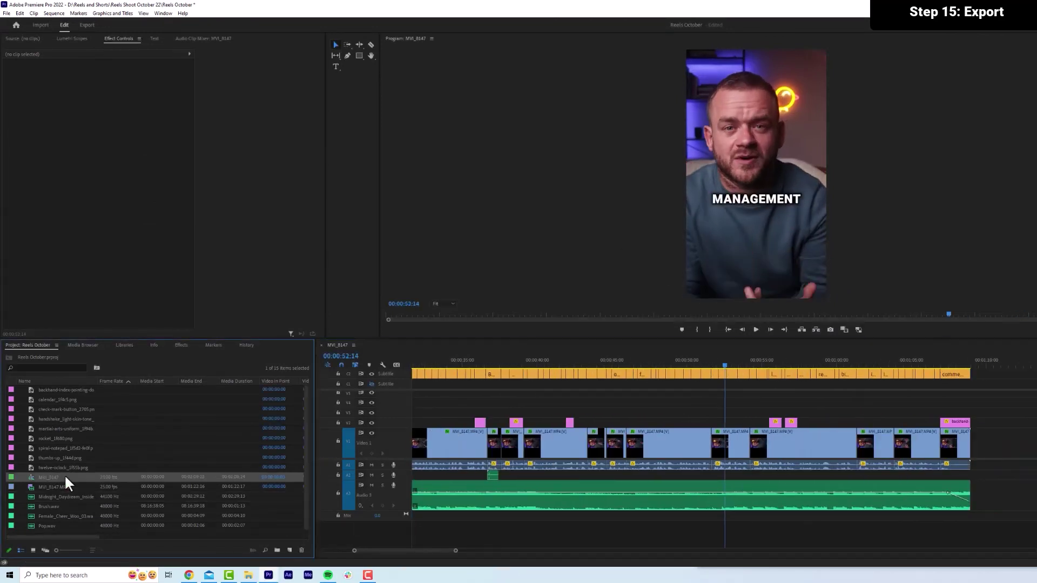
key(Return)
click(59, 477)
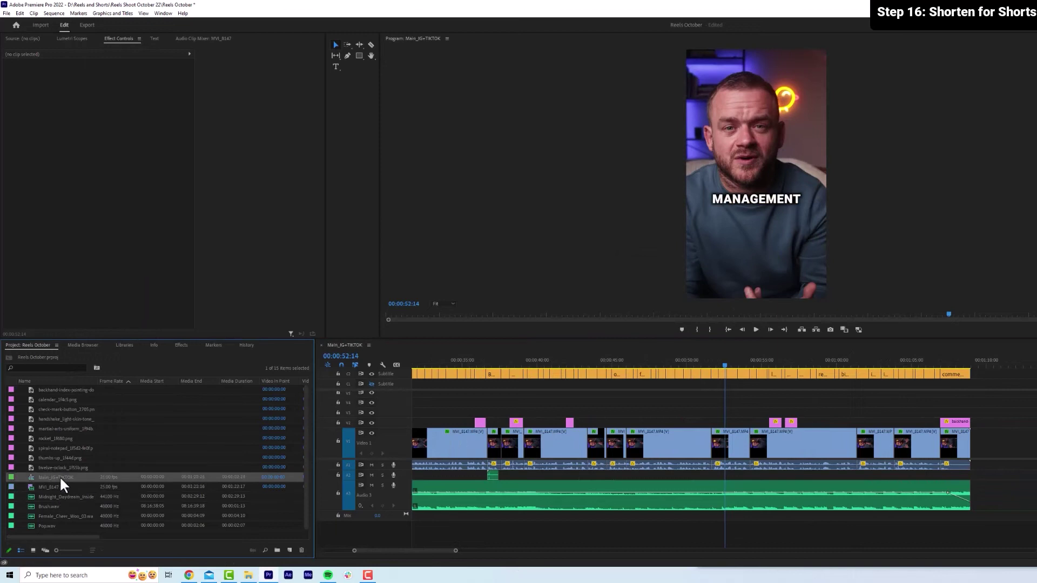
key(ctrl+c)
key(ctrl+v)
click(65, 476)
text(Main_YT+FB)
key(Return)
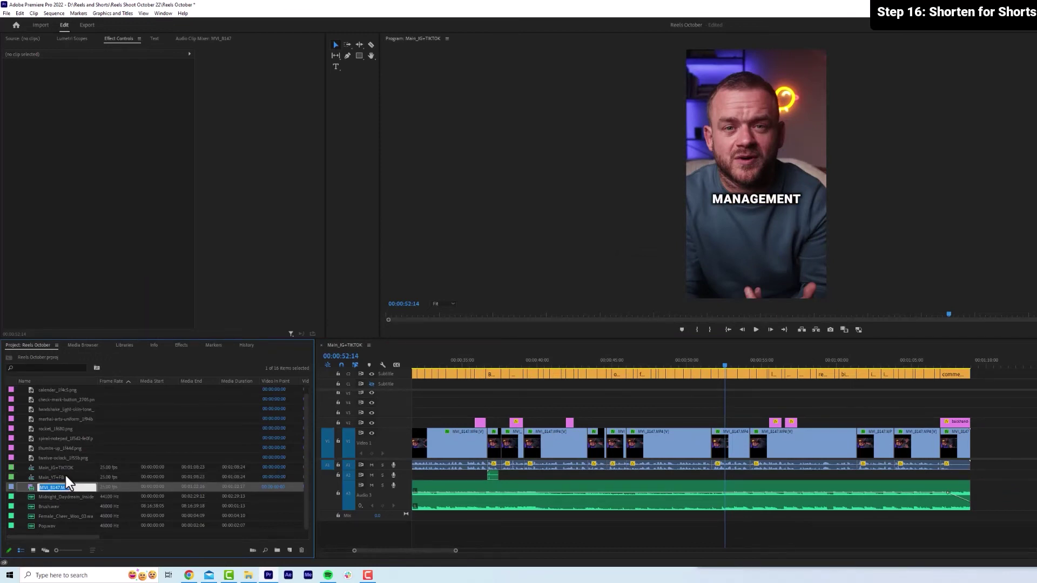
Open the Main_YT+FB sequence and delete the captions between about 52 and 54 seconds.
double_click(66, 477)
key(space)
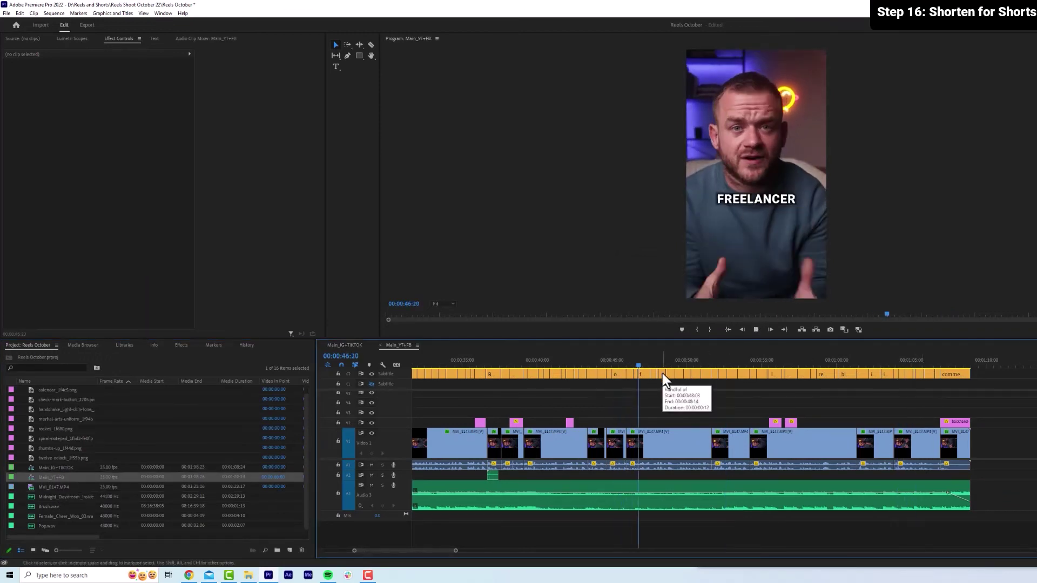
click(707, 359)
drag(715, 387, 746, 373)
drag(755, 361, 749, 360)
key(Delete)
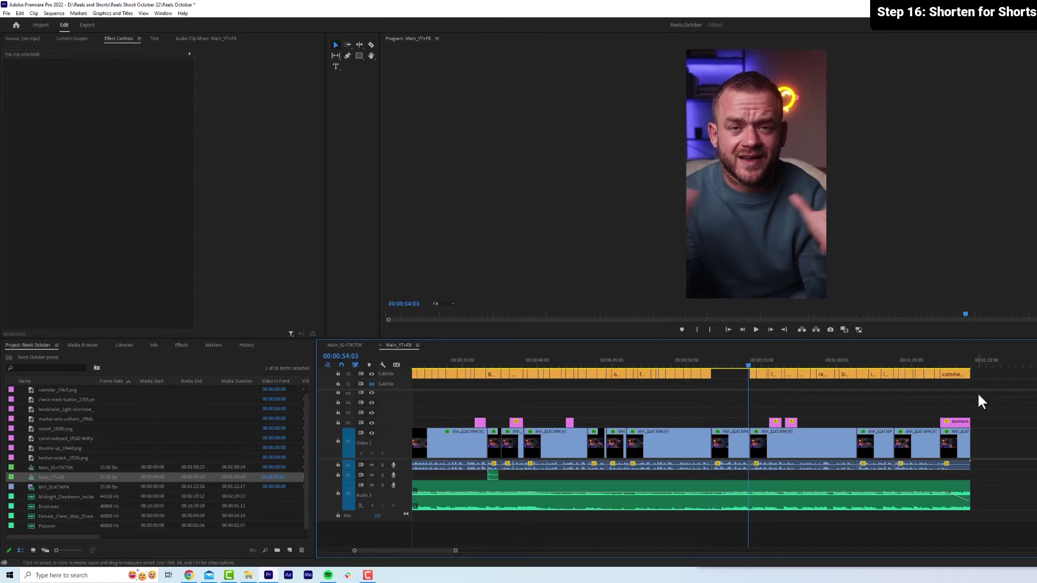
Delete the video clip beneath the removed captions and shift all following clips and captions back to close the gap.
scroll(979, 399, up, 1)
click(741, 450)
key(Delete)
drag(1002, 478, 741, 368)
drag(761, 374, 723, 377)
Play the tightened ending to find the next talking passage that can go before the closing clips.
click(695, 355)
key(space)
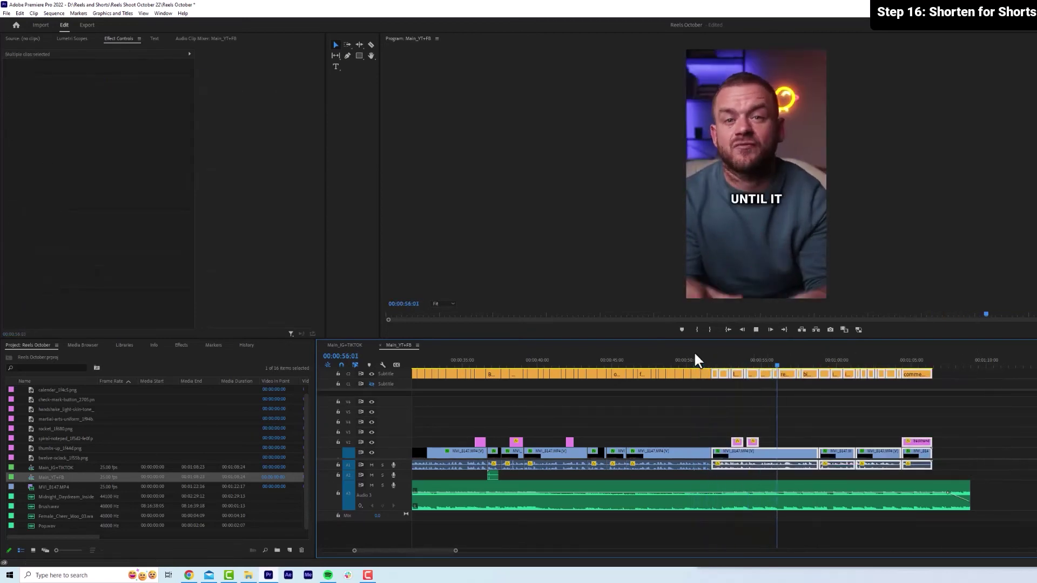
click(995, 400)
click(866, 356)
drag(866, 356, 833, 374)
click(735, 354)
key(space)
click(747, 357)
key(space)
Remove the talking passage and captions before the closing clips and shift the closing clips back to close the gap.
click(833, 451)
key(v)
click(816, 453)
key(Delete)
drag(896, 468, 816, 376)
Play the shortened ending and trim the music track to end with the last video clip.
click(776, 359)
key(space)
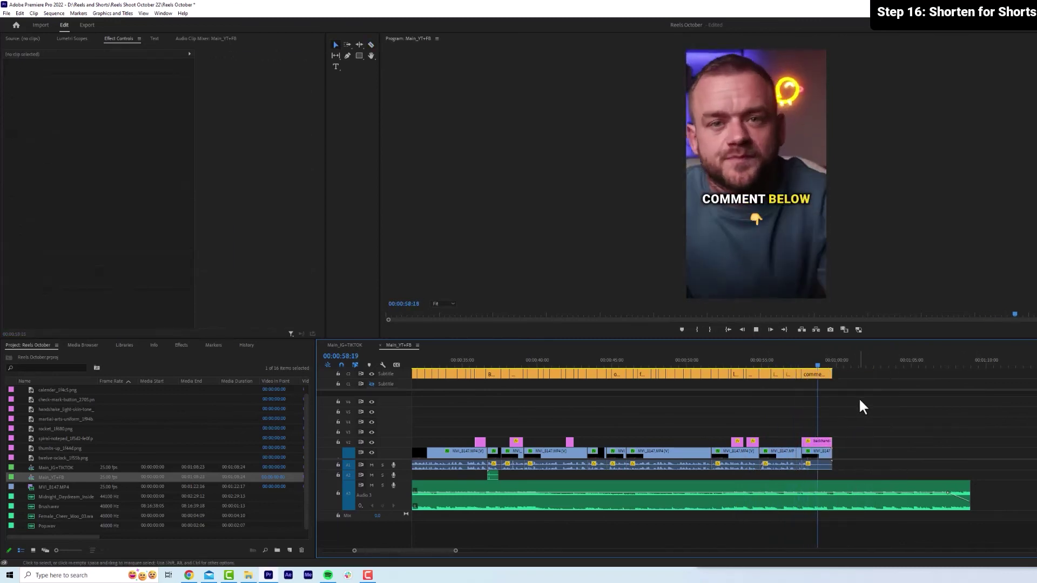
key(w)
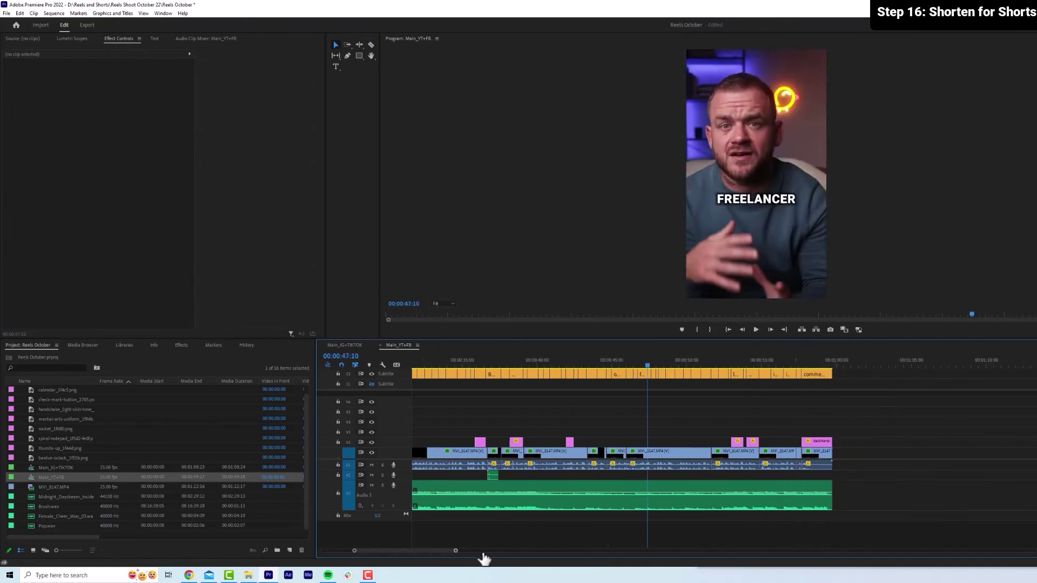
Export Main_YT+FB to the 3 Tips for Managing Time folder under a name beginning with 3timetips_FB+, and quit the program.
click(7, 13)
mouse_move(81, 264)
click(174, 265)
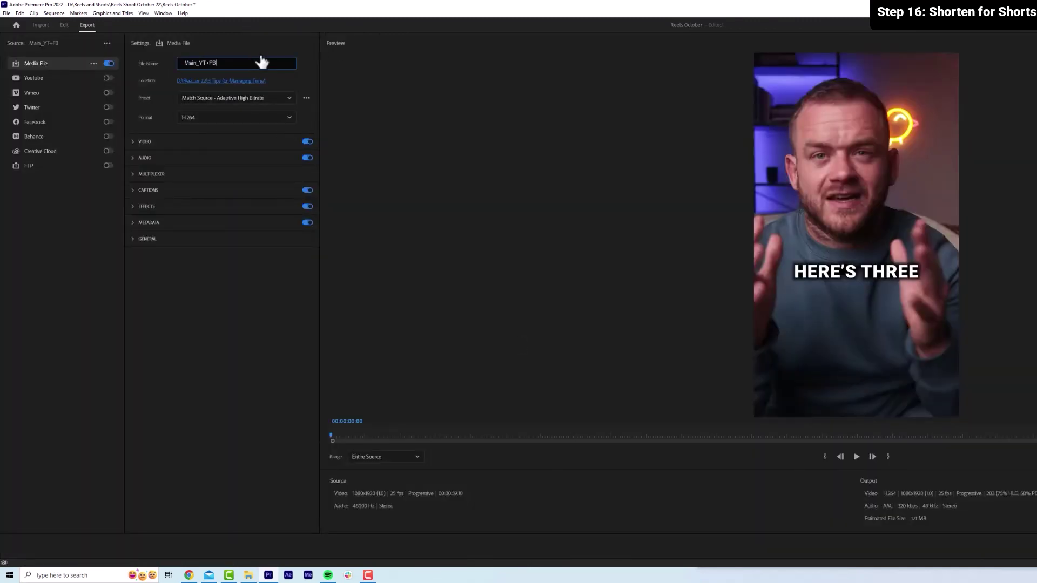
click(220, 80)
click(116, 267)
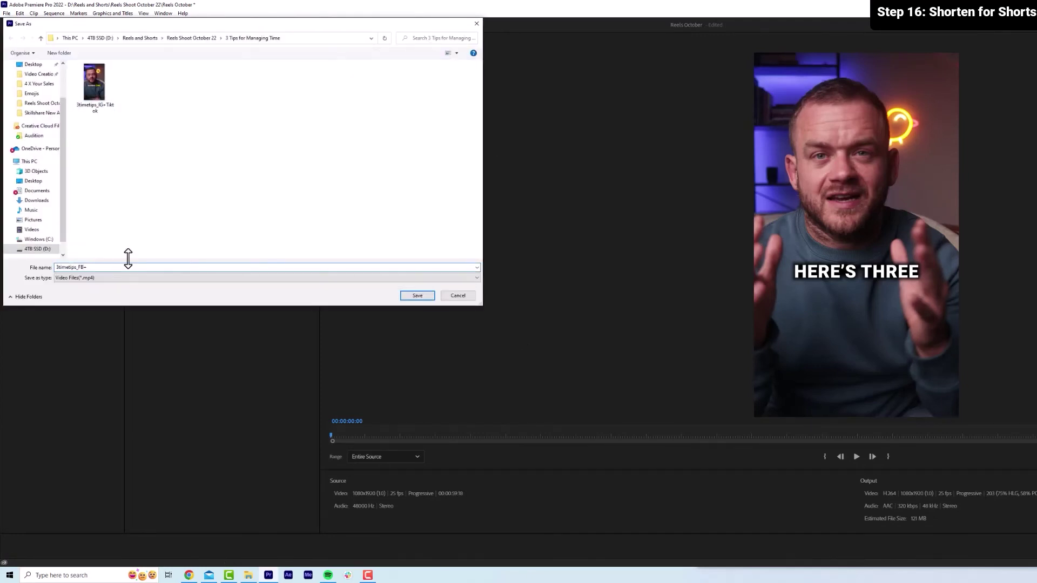
key(Return)
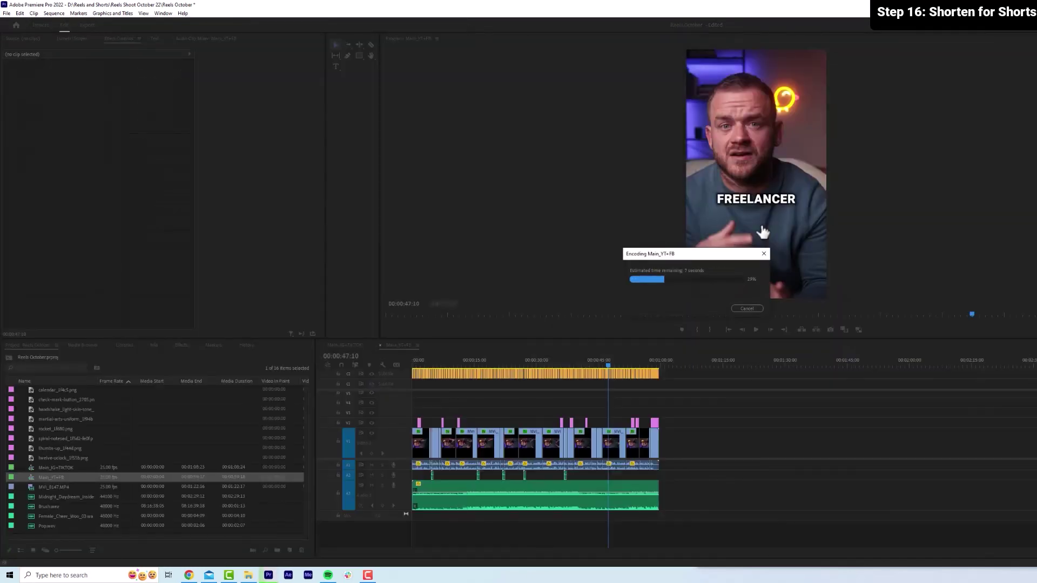
key(ctrl+q)
click(667, 295)
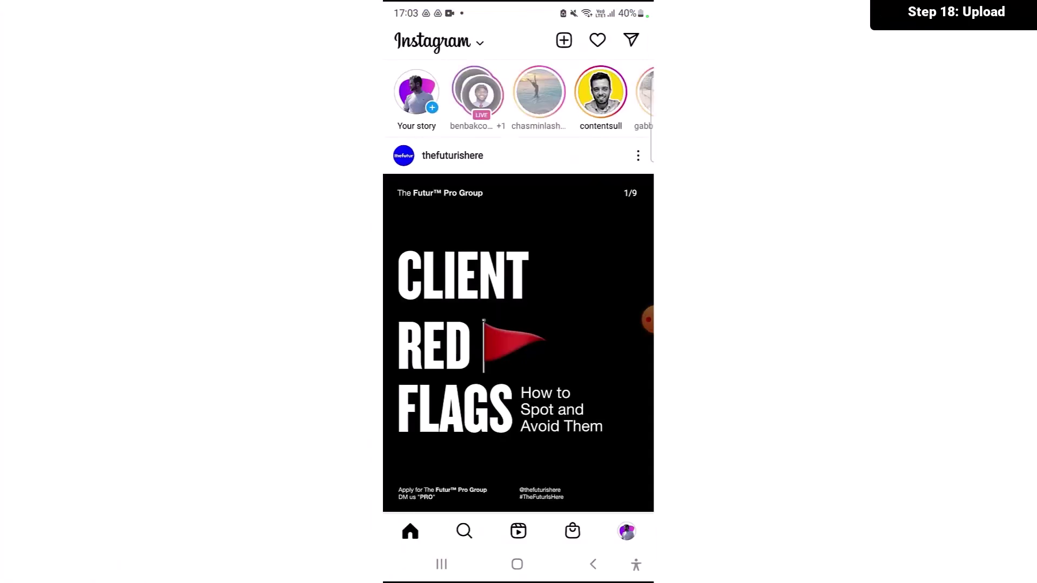
In Instagram, open the profile's reels and create a new reel from the exported time-management video.
click(518, 531)
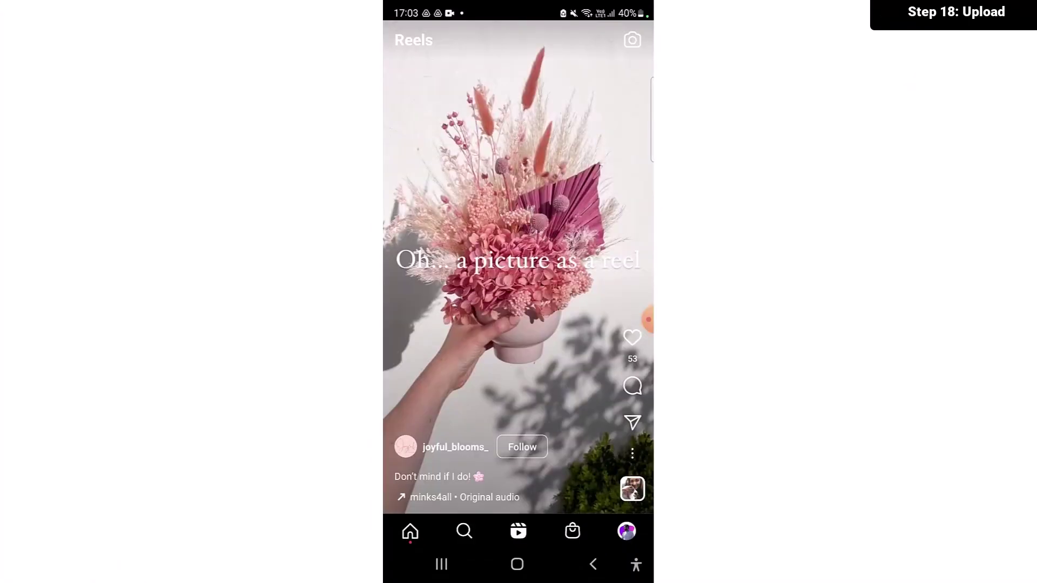
click(627, 531)
click(518, 375)
click(597, 40)
click(434, 262)
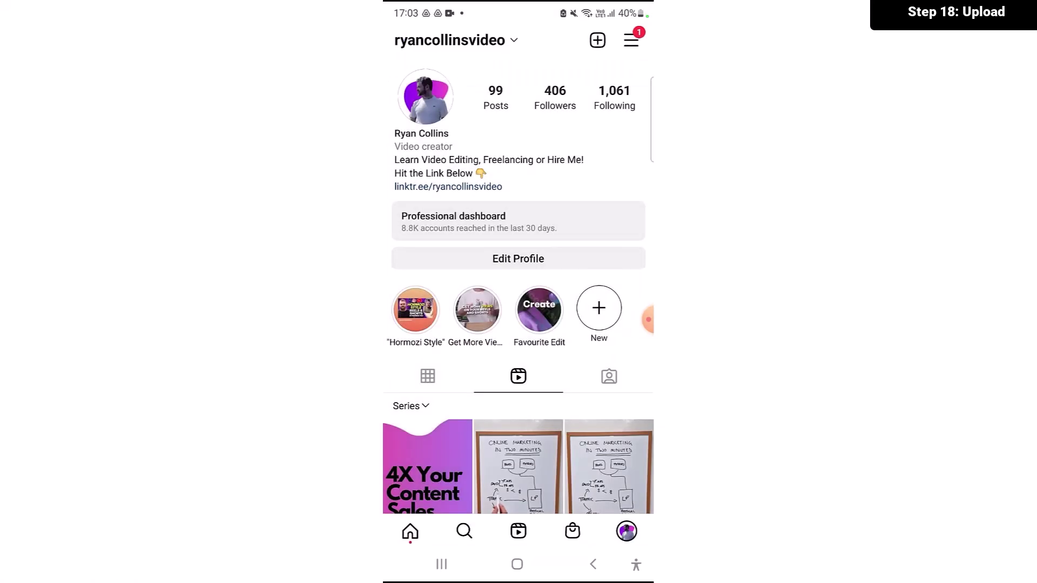
click(405, 528)
click(428, 174)
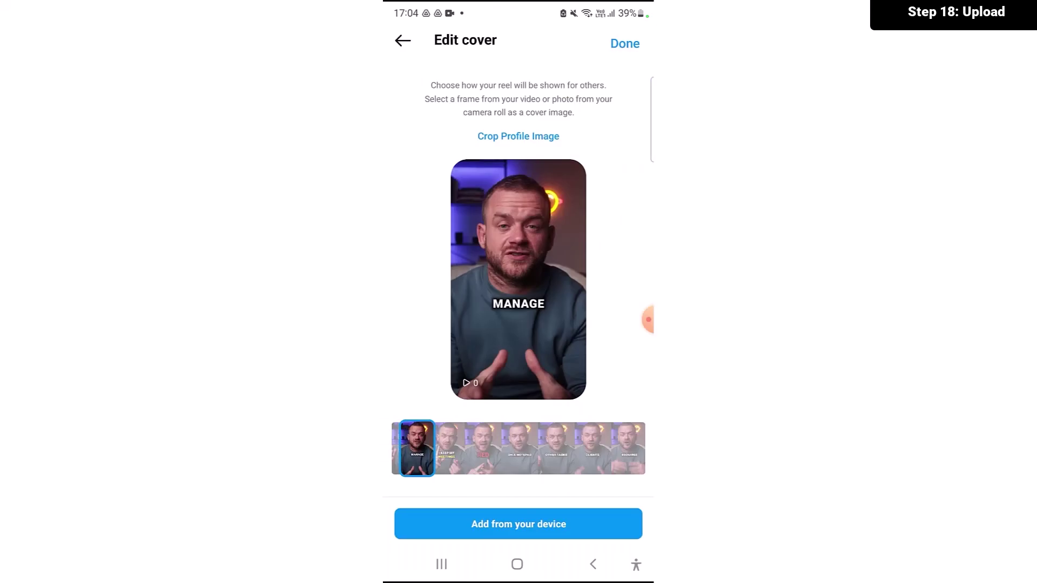
Choose the "YOUR TIME BETTER" frame as the reel's cover and check its profile image crop.
click(517, 136)
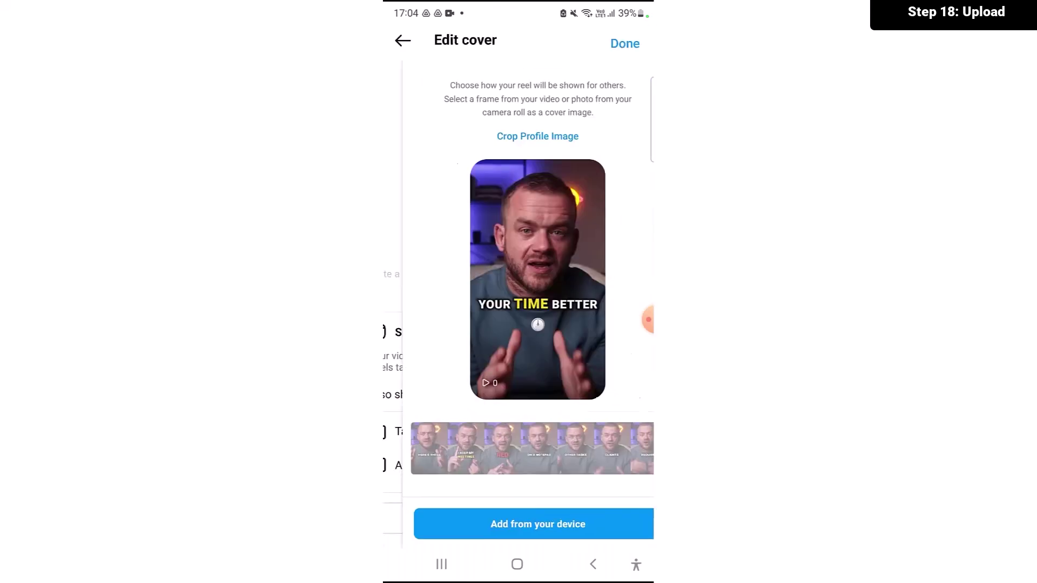
click(628, 40)
click(625, 43)
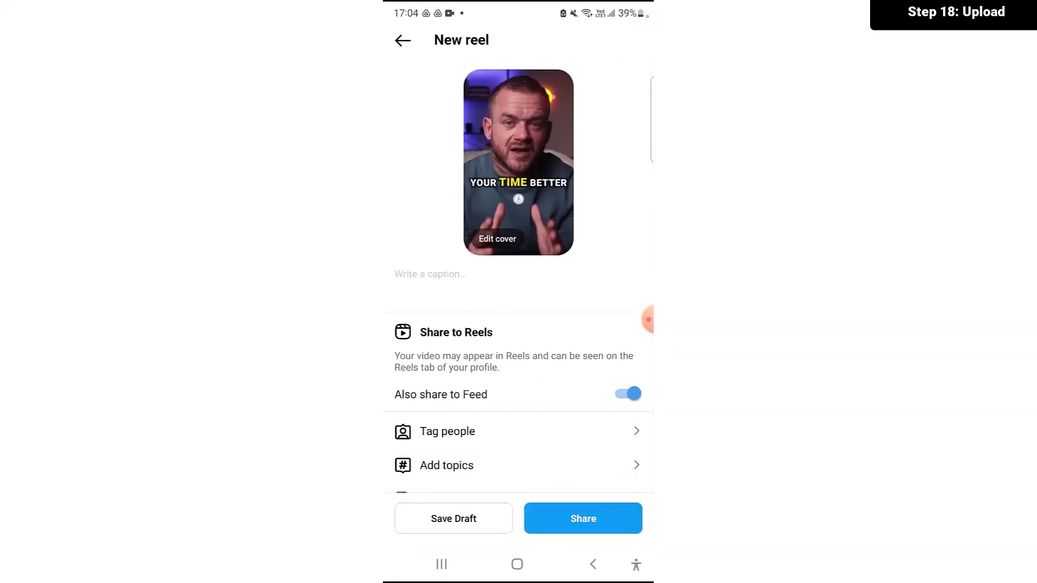
Write the reel caption "These three tips help me get sh** done! How do you manage your time? #Freelancer #entrepreneur".
text(Th)
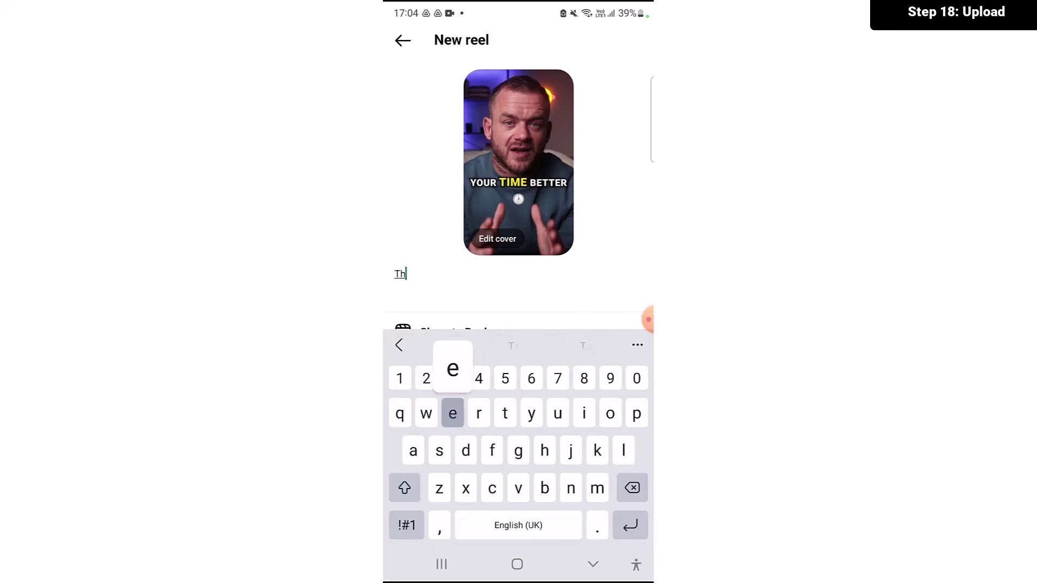
text(ese three tips help me get sh)
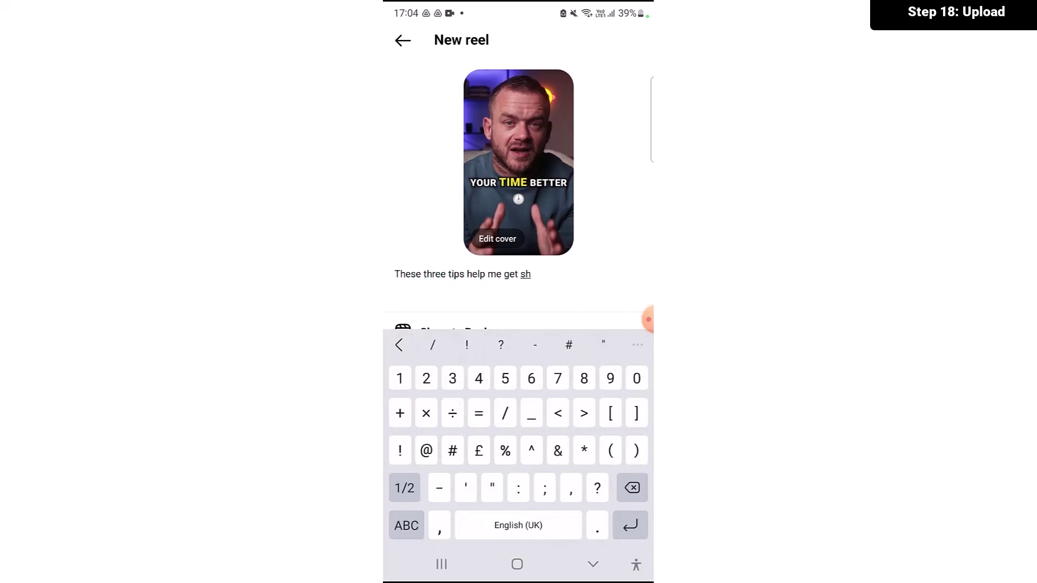
text(** done! How do you ma)
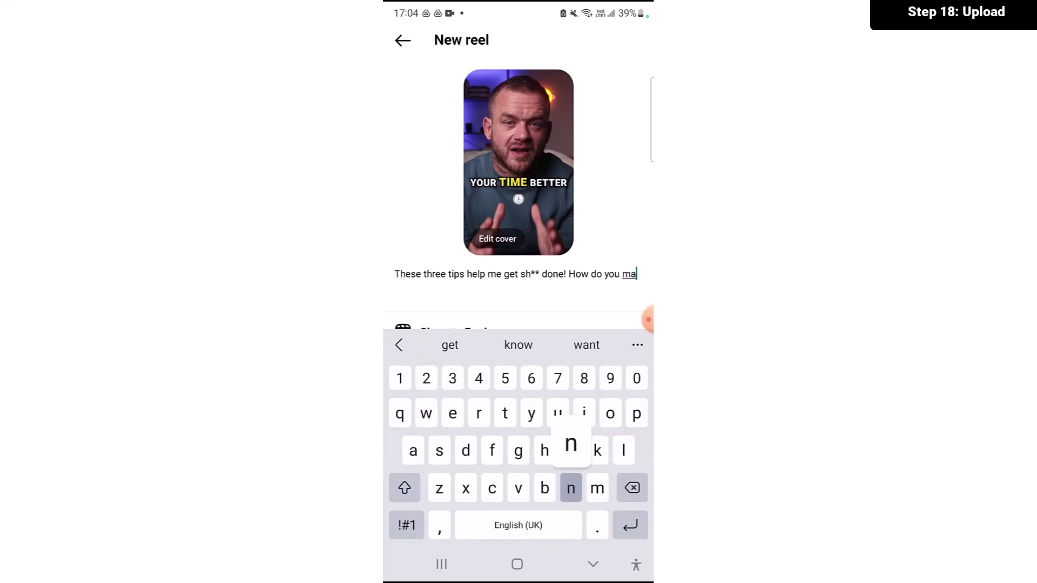
text(nage your time? #Freelancer #entrepreneur)
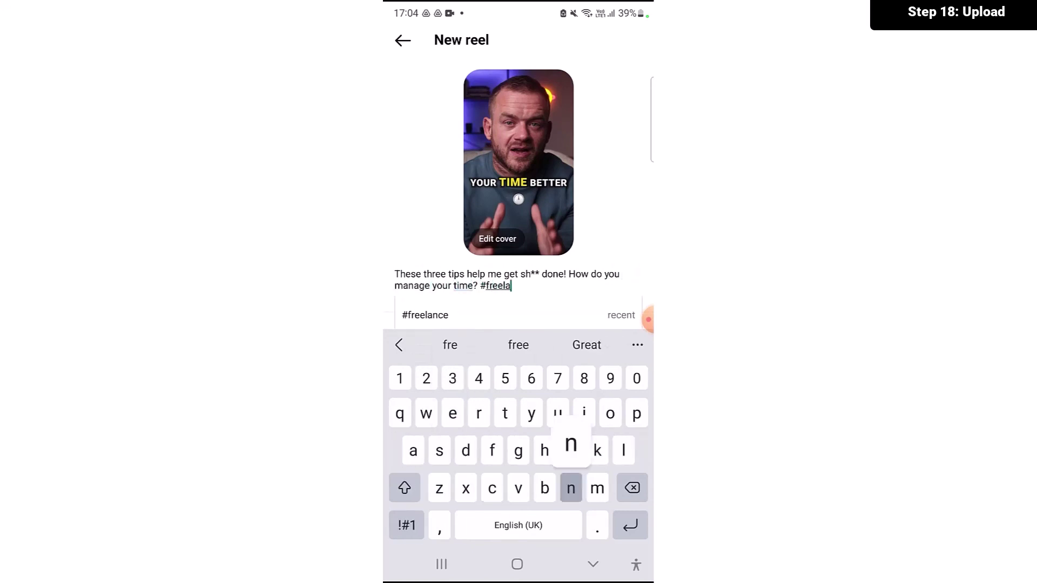
Extend the caption with the hashtags #productivity #videoeditor #reels #shorts #contentmarketing #videomarketing.
text( #)
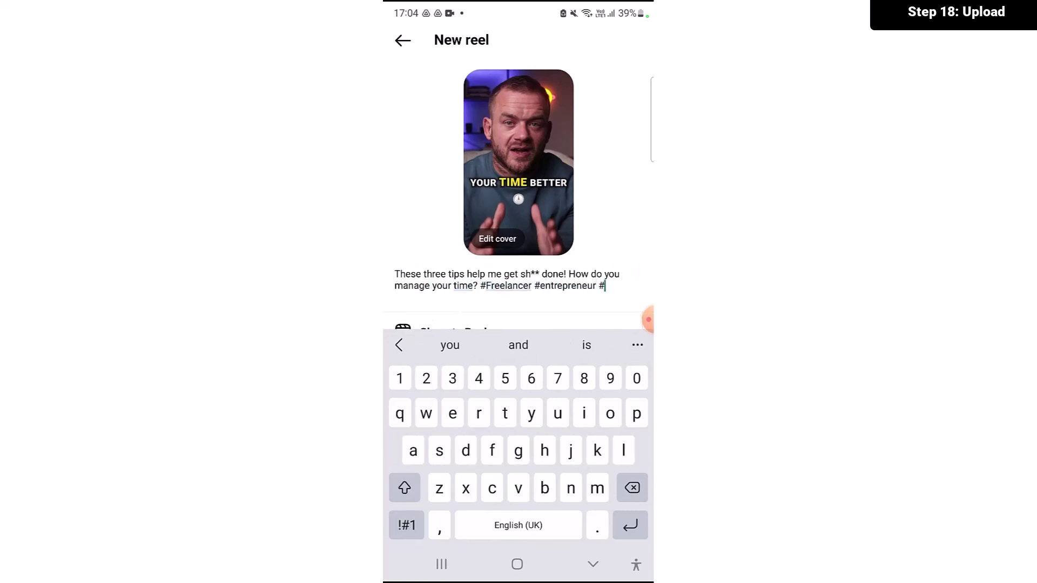
text(productivity #)
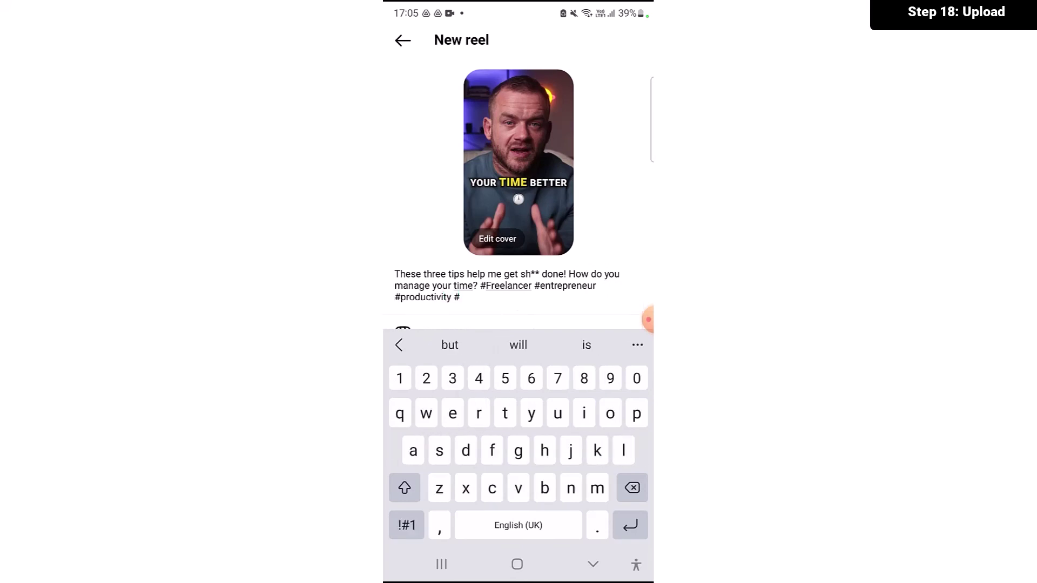
text(videoeditor #)
text(reels #shorts #cont)
text(entmarketing #videomark)
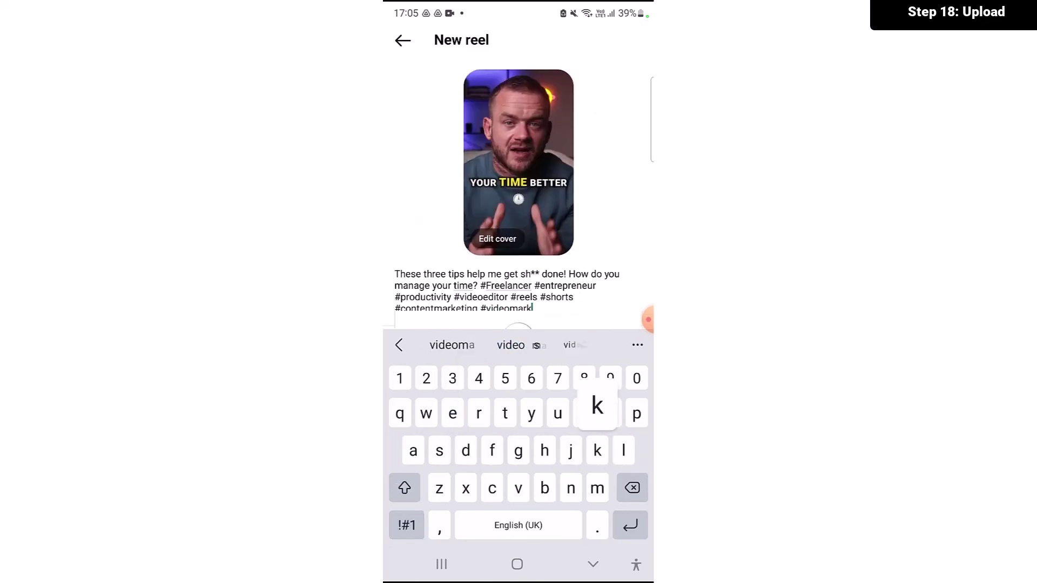
click(593, 565)
Select the entire reel caption, including its hashtags, and copy it.
double_click(437, 309)
drag(483, 323, 586, 326)
drag(395, 322, 398, 287)
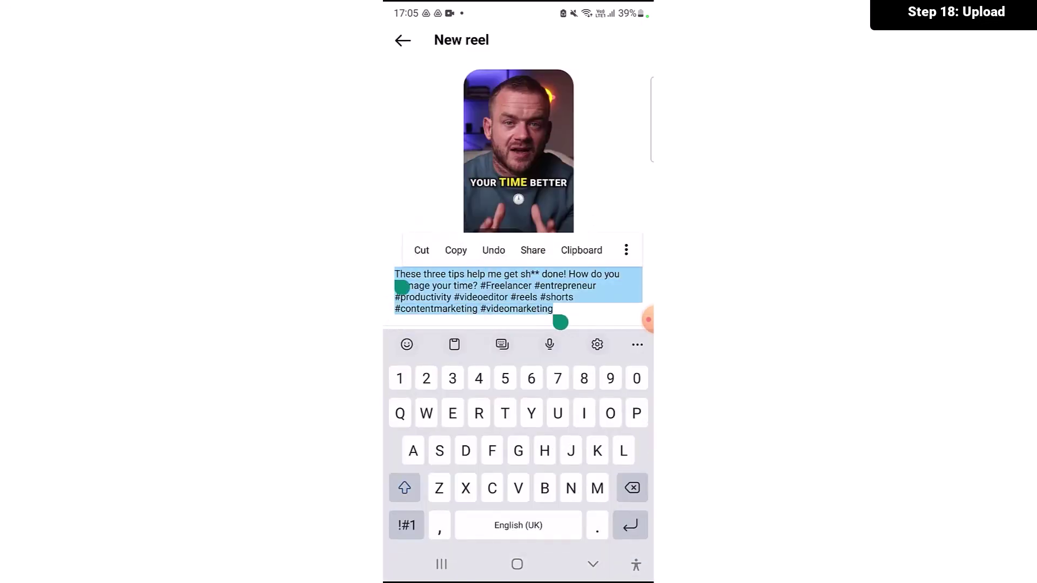
click(456, 249)
Review the remaining reel options and share the reel on Instagram.
click(593, 564)
scroll(518, 324, down, 5)
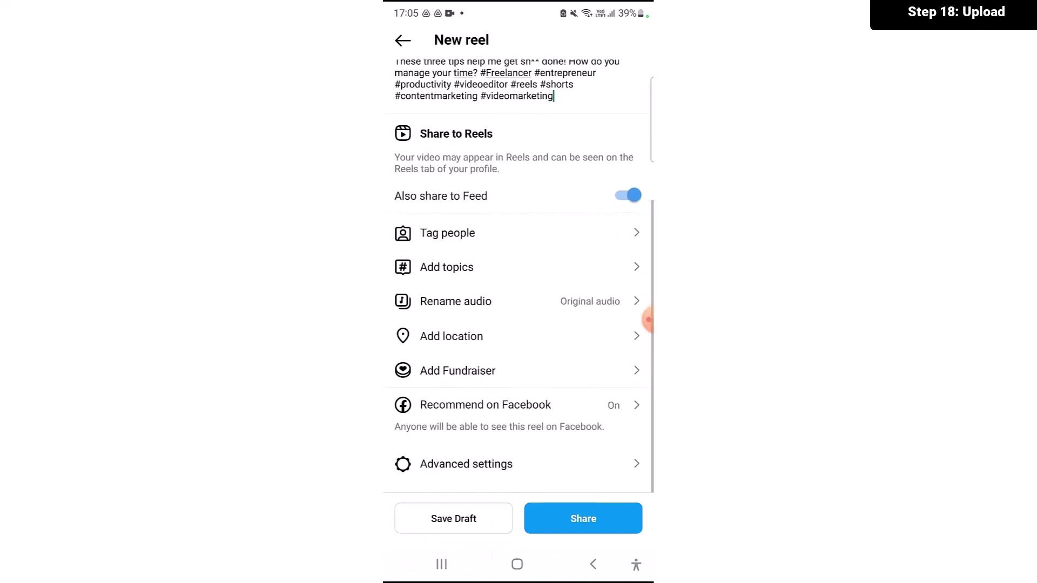
click(583, 518)
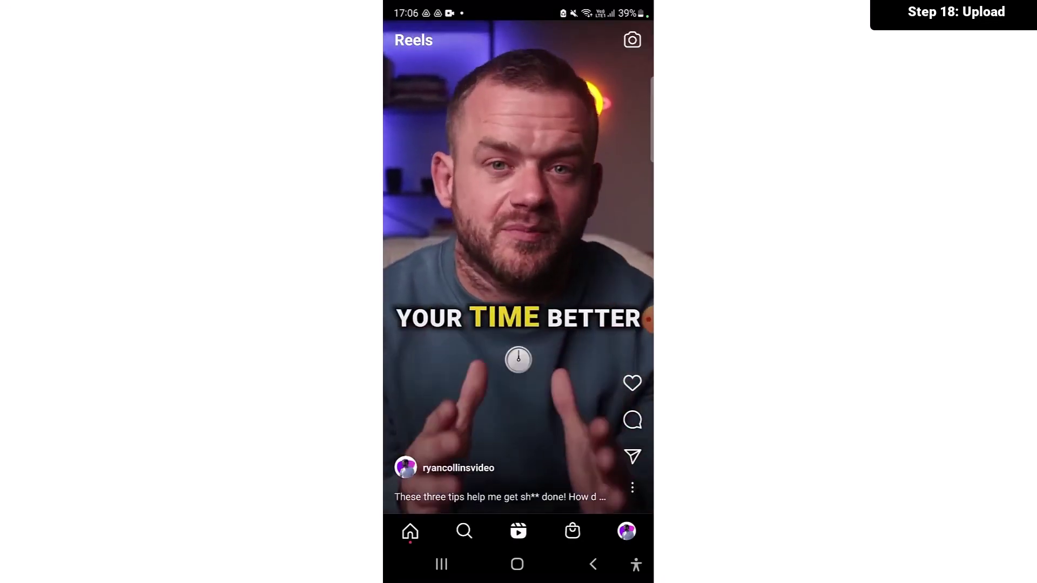
Switch to TikTok and load the time-management video into a new post.
click(517, 564)
drag(518, 432, 518, 216)
click(612, 101)
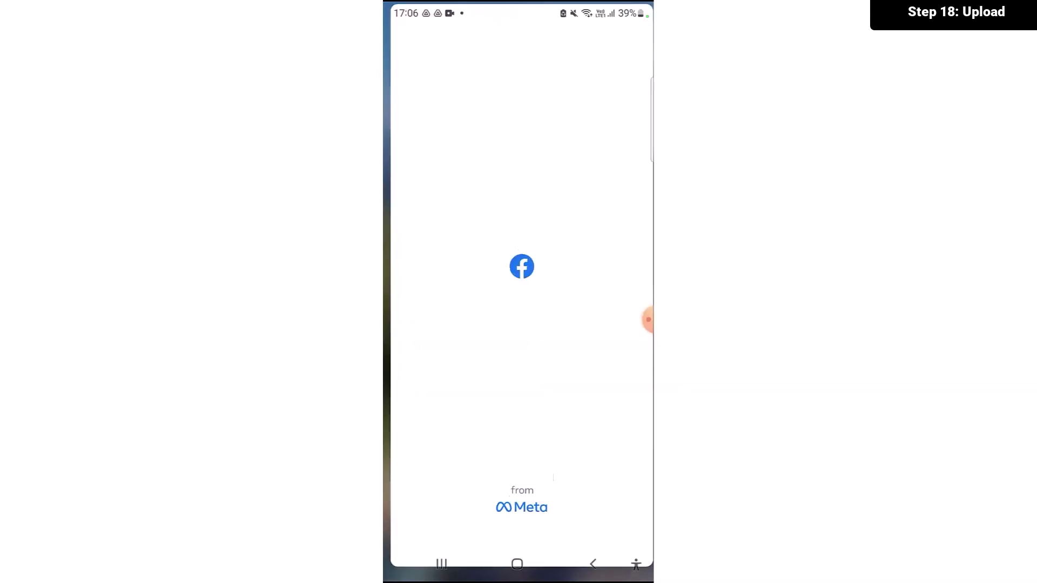
click(593, 564)
click(550, 191)
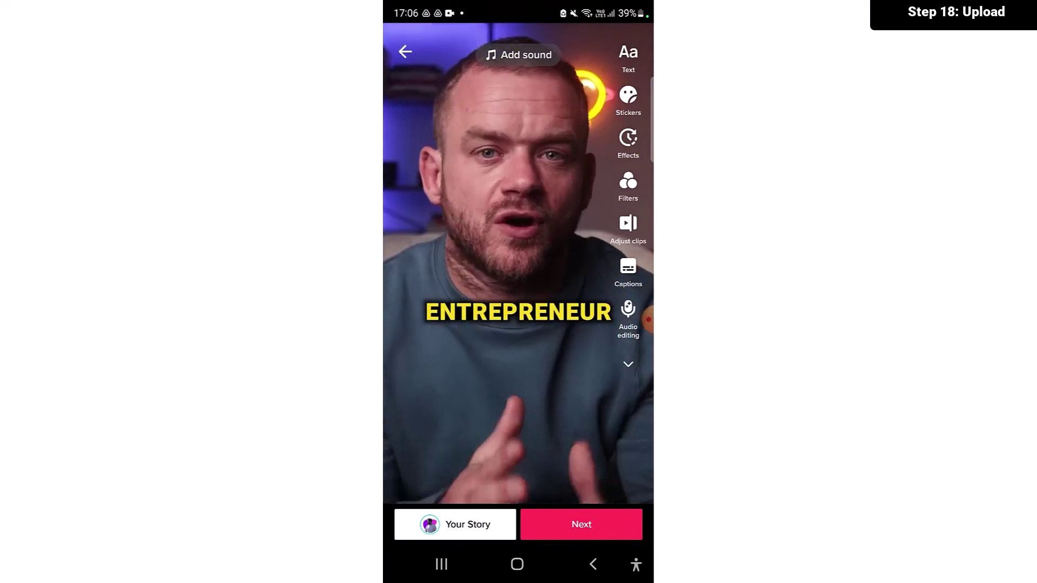
Paste the copied caption into the TikTok post and save the "FREELANCER" frame as its cover.
click(581, 524)
click(419, 51)
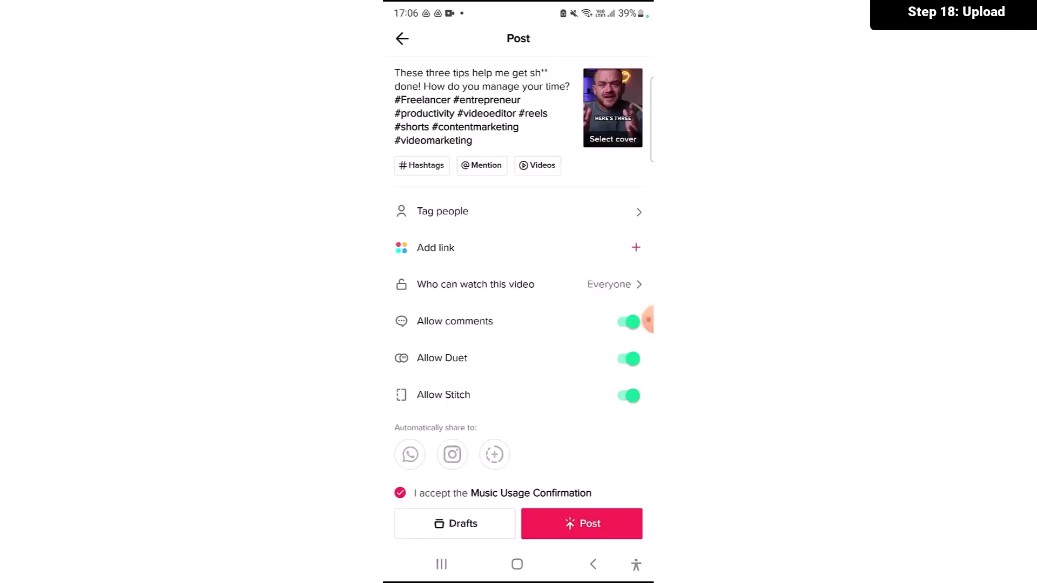
click(612, 139)
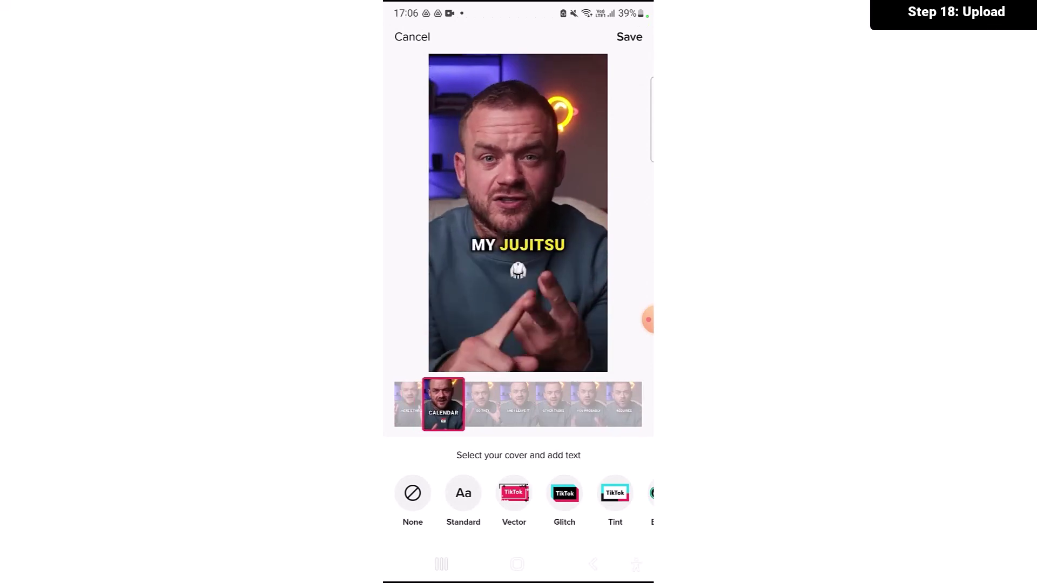
drag(424, 404, 418, 405)
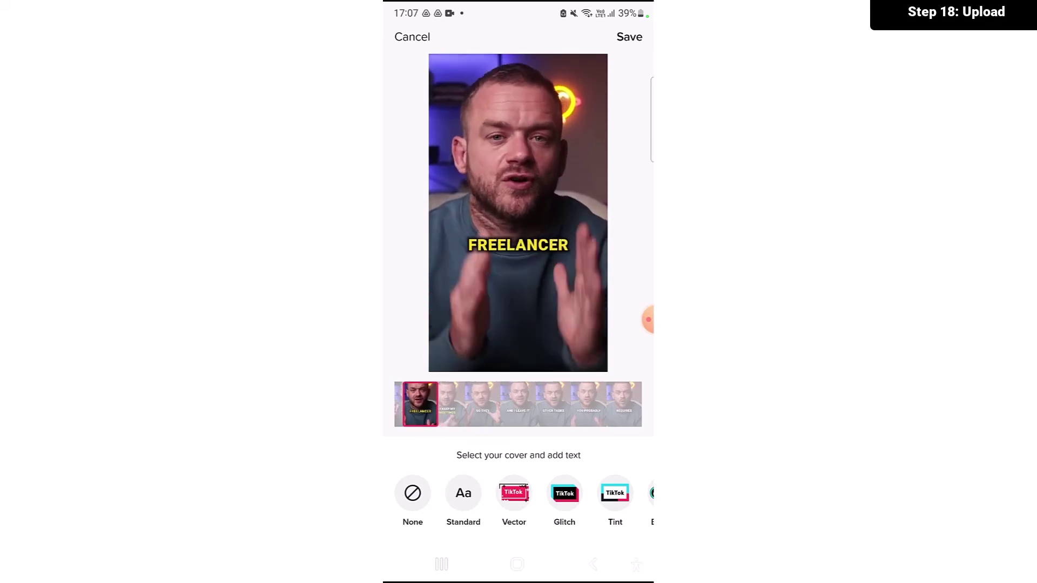
click(629, 37)
Review the post settings and publish the video on TikTok.
scroll(518, 324, down, 1)
scroll(518, 324, up, 1)
click(582, 524)
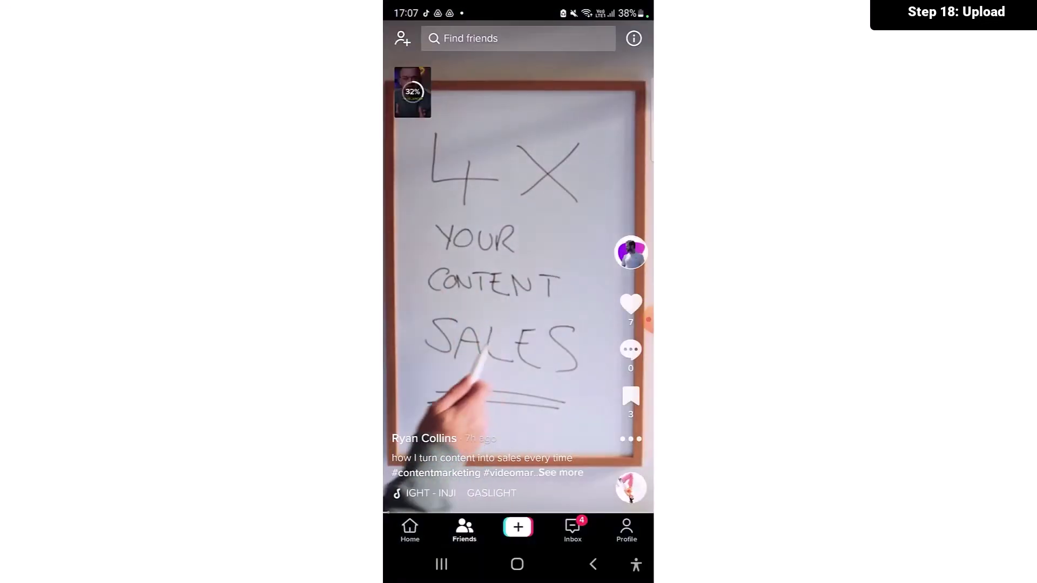
Check the TikTok upload's progress on the profile and in the phone's notifications.
click(627, 530)
scroll(518, 270, up, 1)
drag(518, 6, 518, 324)
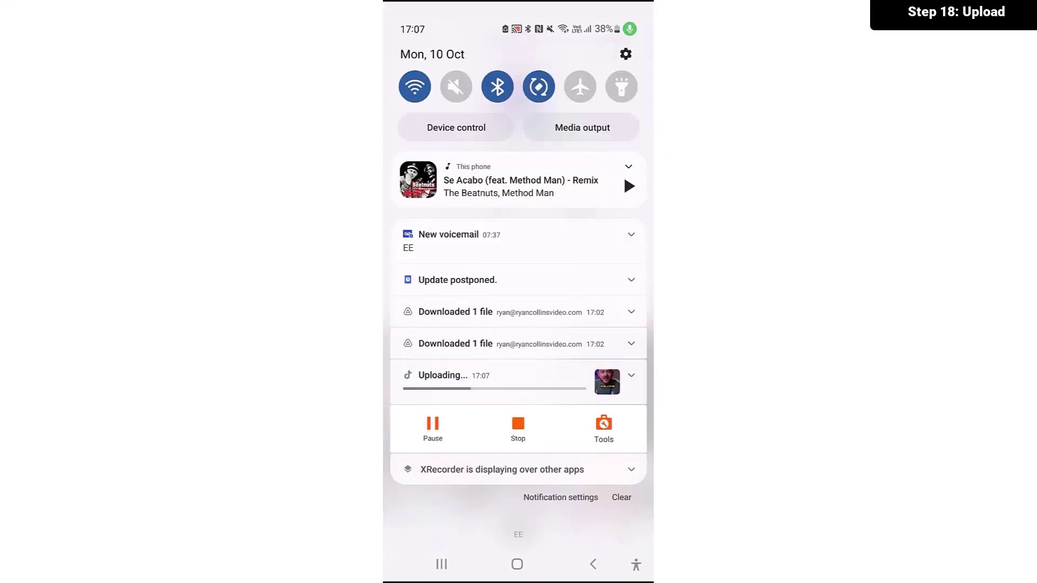